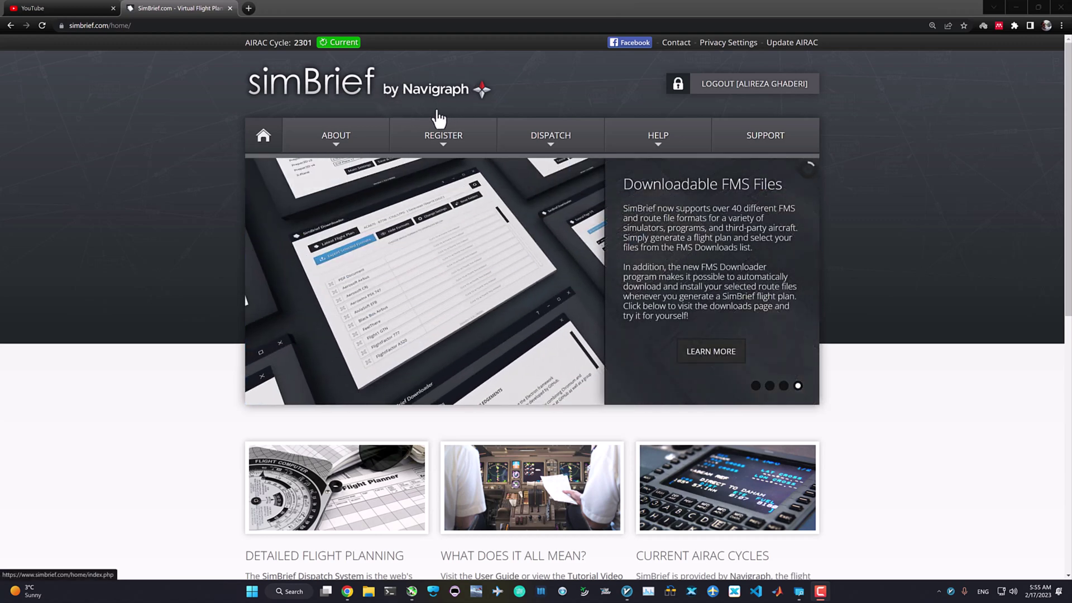
Open the SimBrief Dispatch System from the home page.
mouse_move(555, 140)
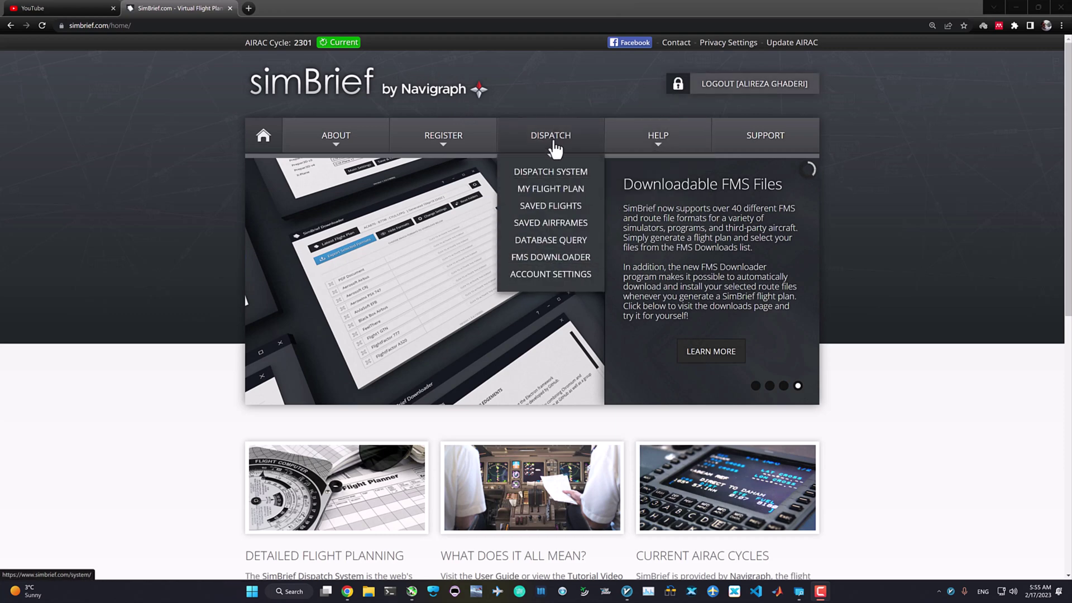
click(545, 177)
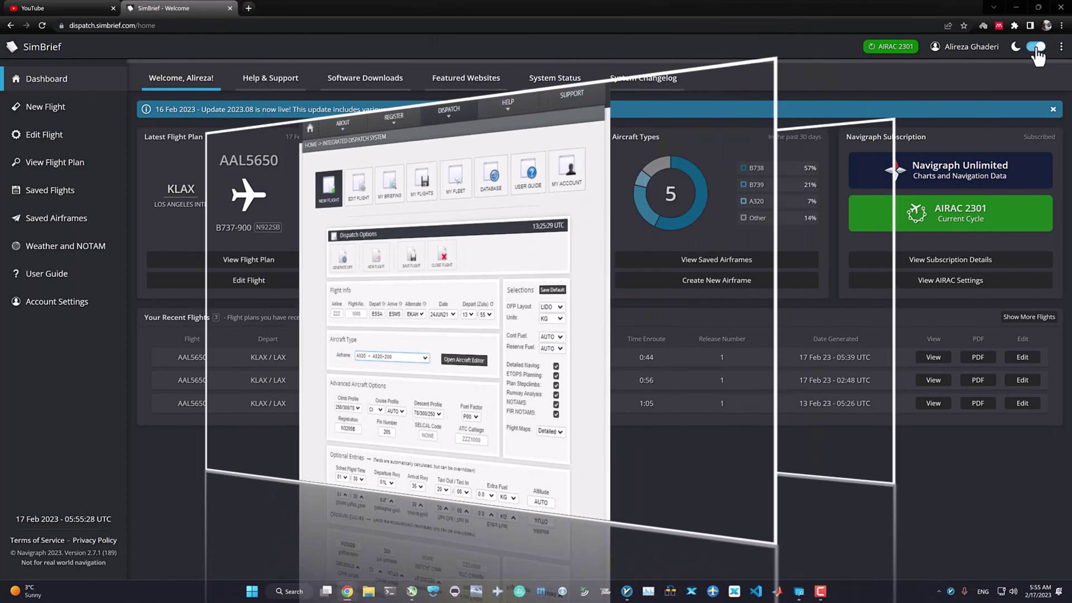
Switch the dashboard between the light and dark themes, finishing on the dark theme.
click(1034, 47)
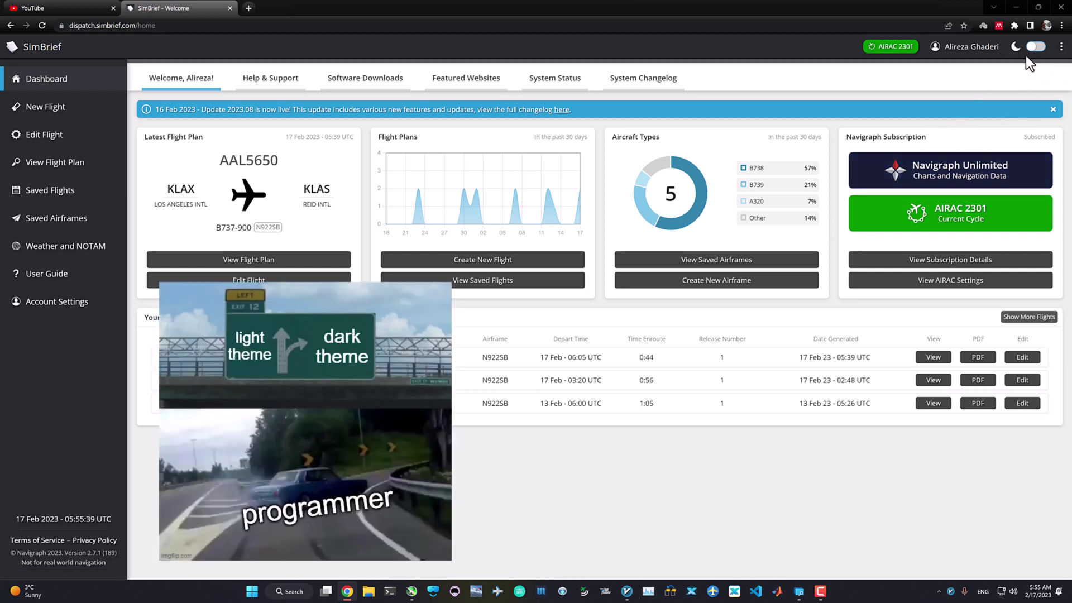
click(1034, 47)
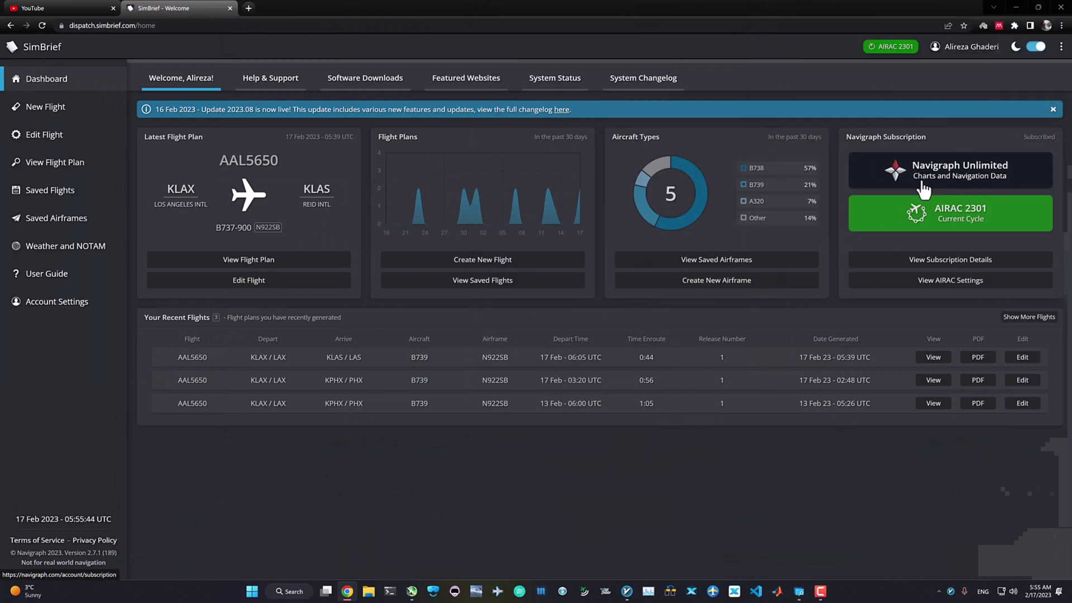
click(1034, 47)
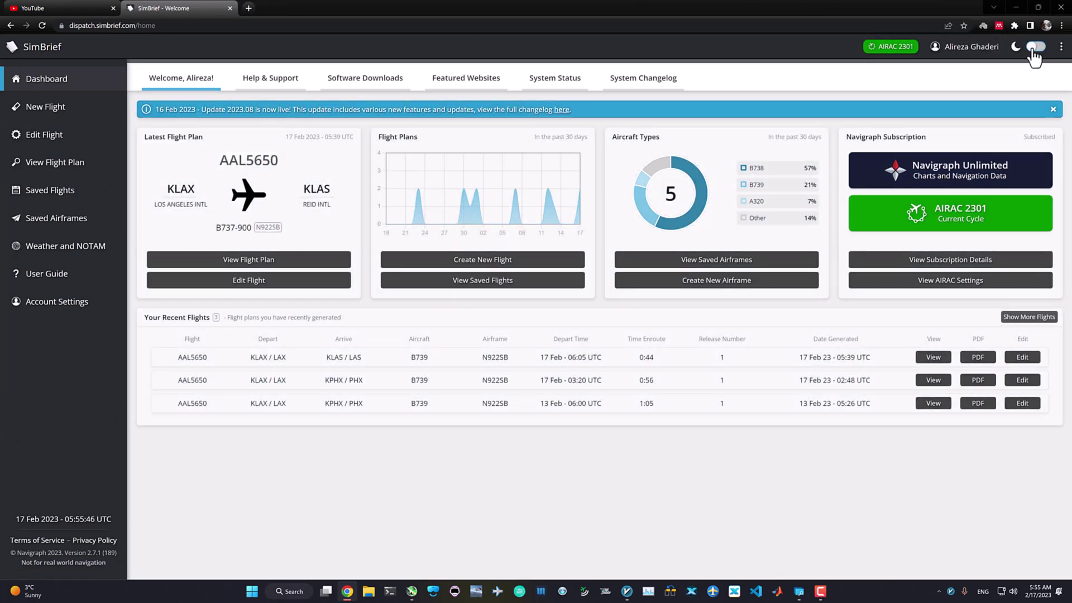
click(1034, 49)
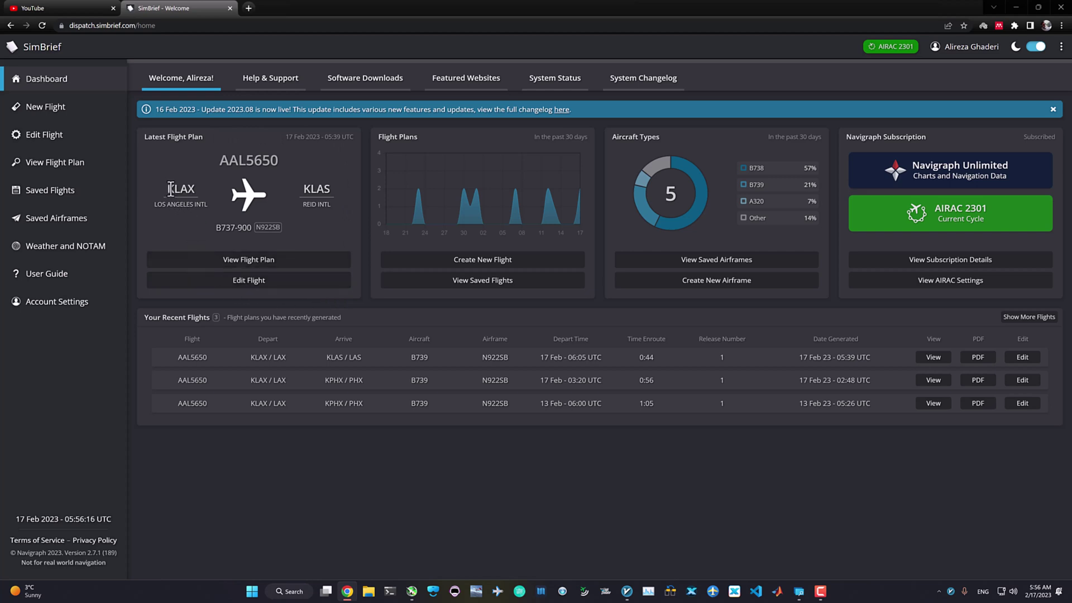
Start a new flight plan from the dashboard.
drag(309, 189, 337, 192)
click(813, 167)
click(67, 112)
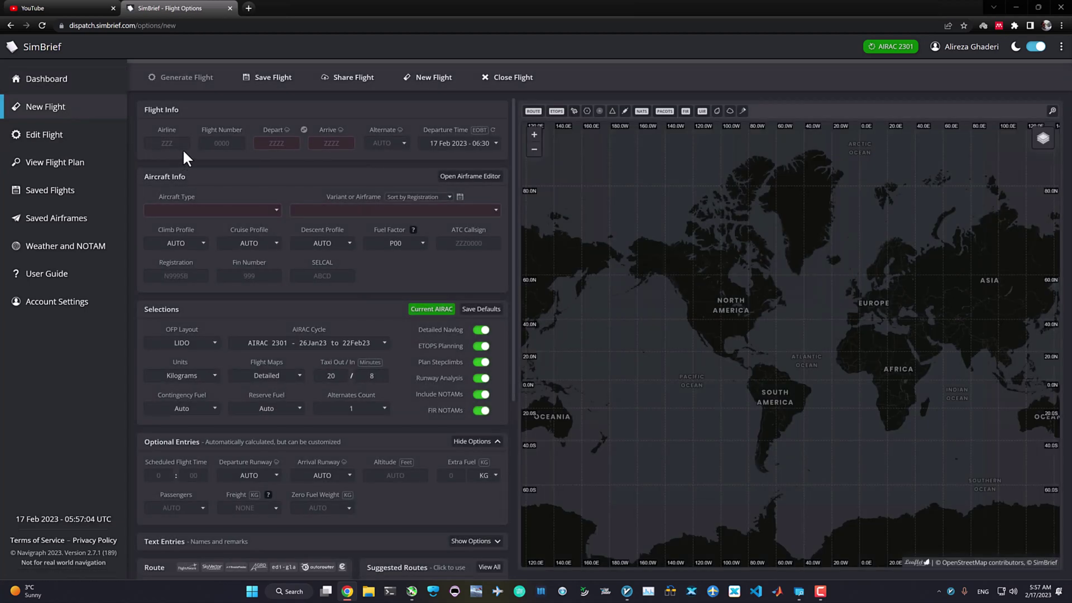
Set the airline to AAL and the flight number to 5650 in the flight info.
scroll(320, 386, down, 5)
scroll(302, 391, up, 5)
scroll(697, 322, up, 1)
scroll(697, 323, up, 1)
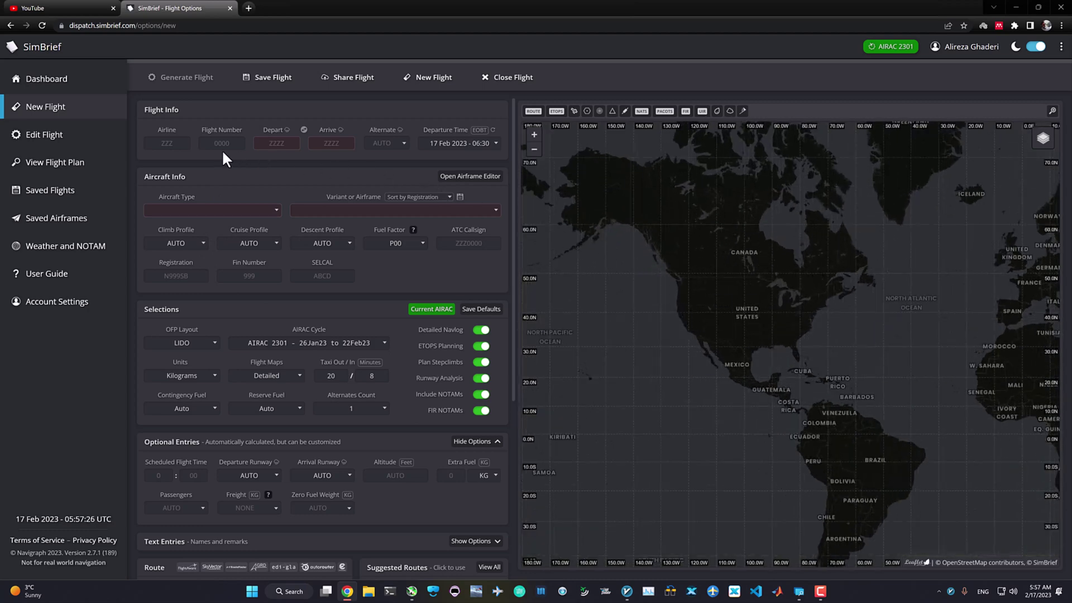
click(163, 144)
text(AAL)
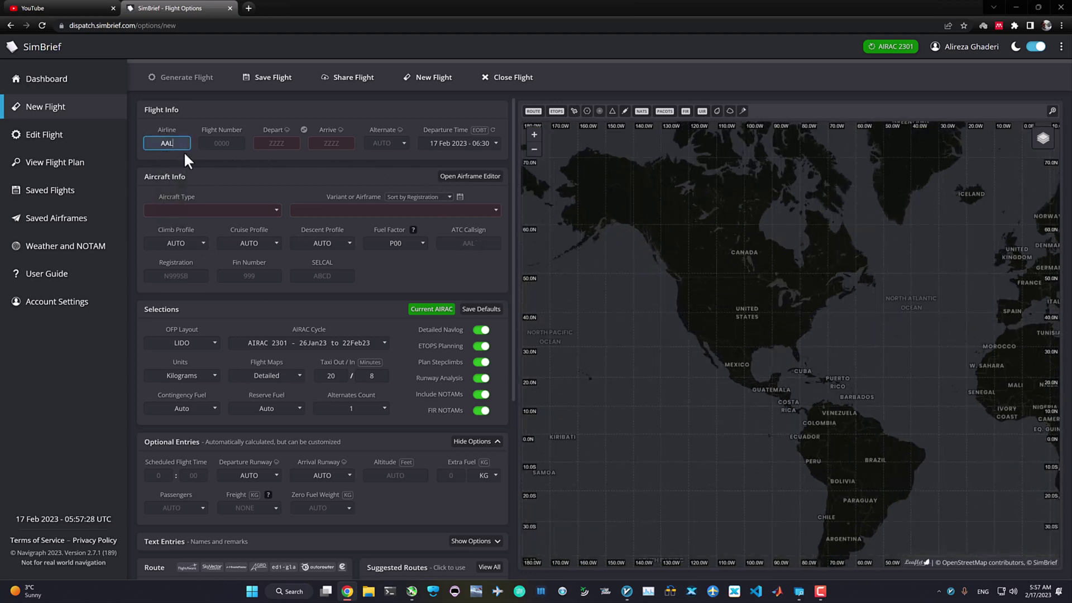
click(212, 145)
text(5650)
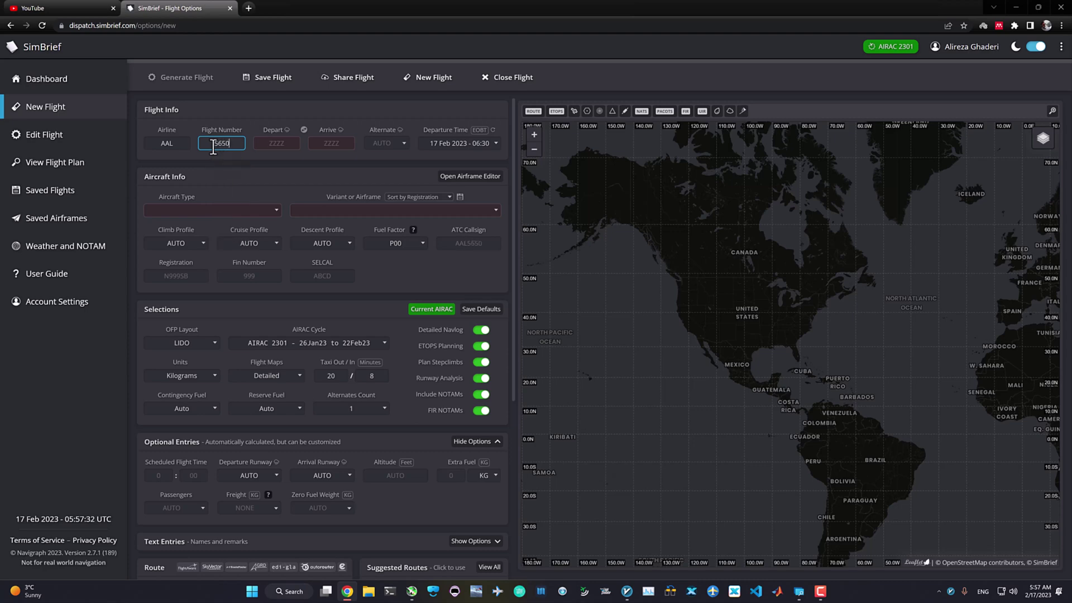
Set the departure airport to KLAX and the arrival airport to KPHX.
key(Tab)
text(KLAX)
key(Tab)
text(KPHX)
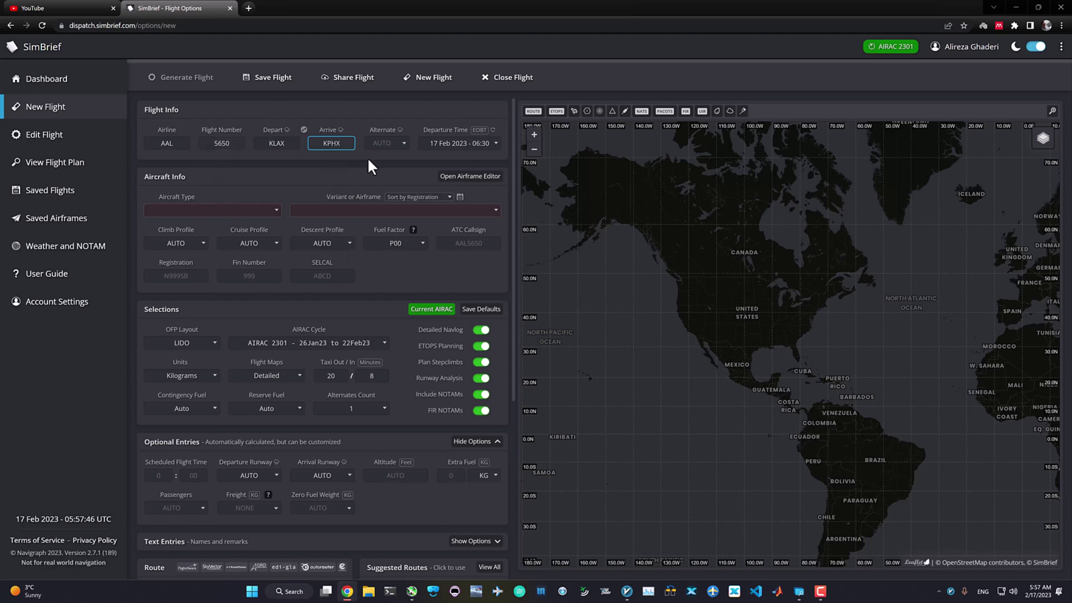
Look at the alternate airport suggestions and the departure date and time choices.
click(382, 144)
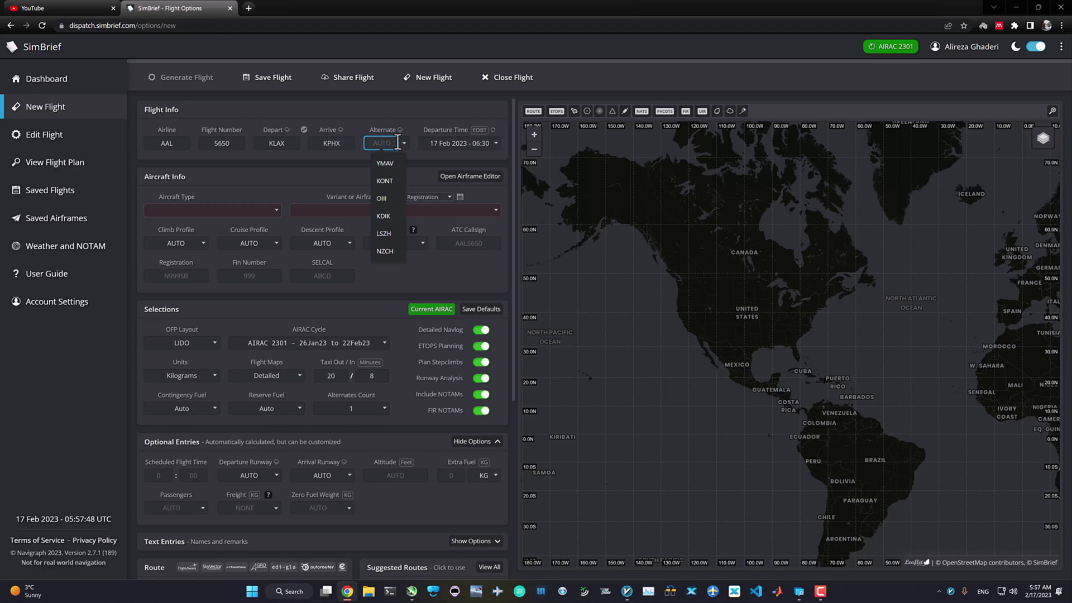
click(386, 128)
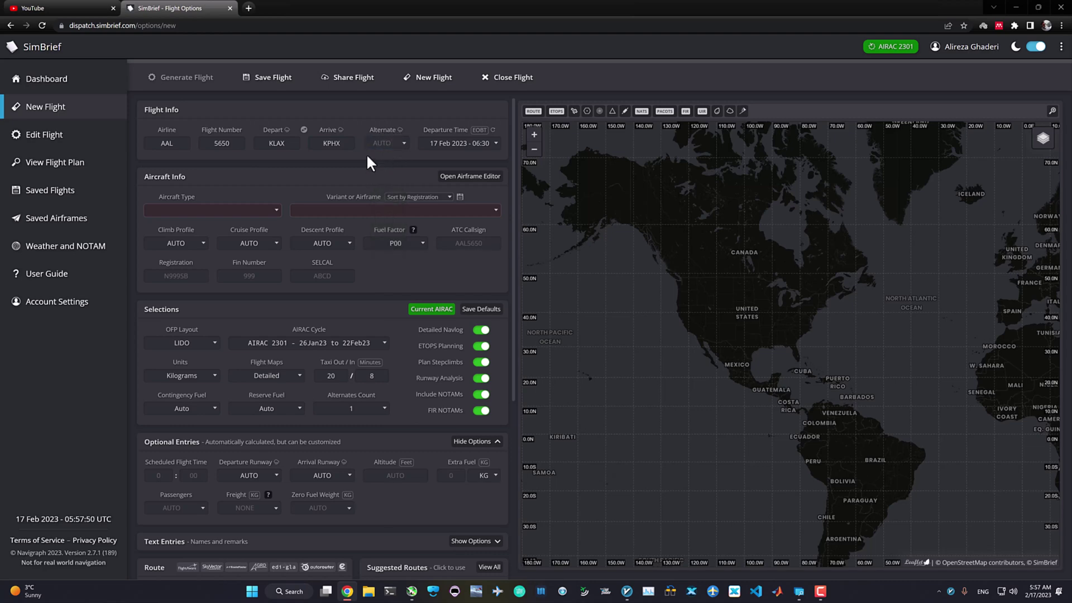
click(487, 144)
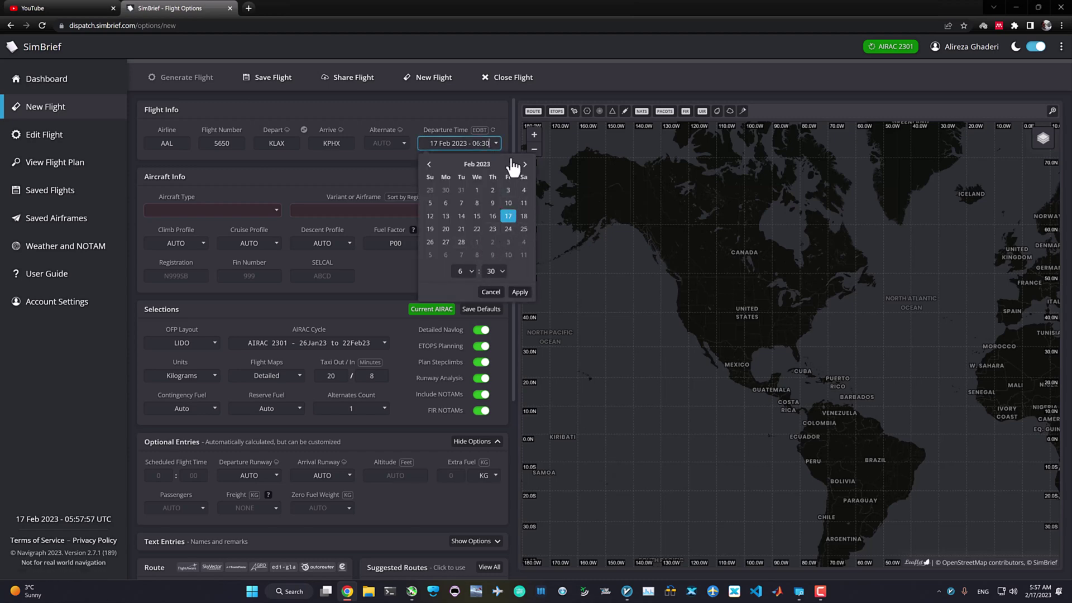
Set the aircraft type to B739 - B737-900 and view its available airframe variants, keeping Default.
click(204, 211)
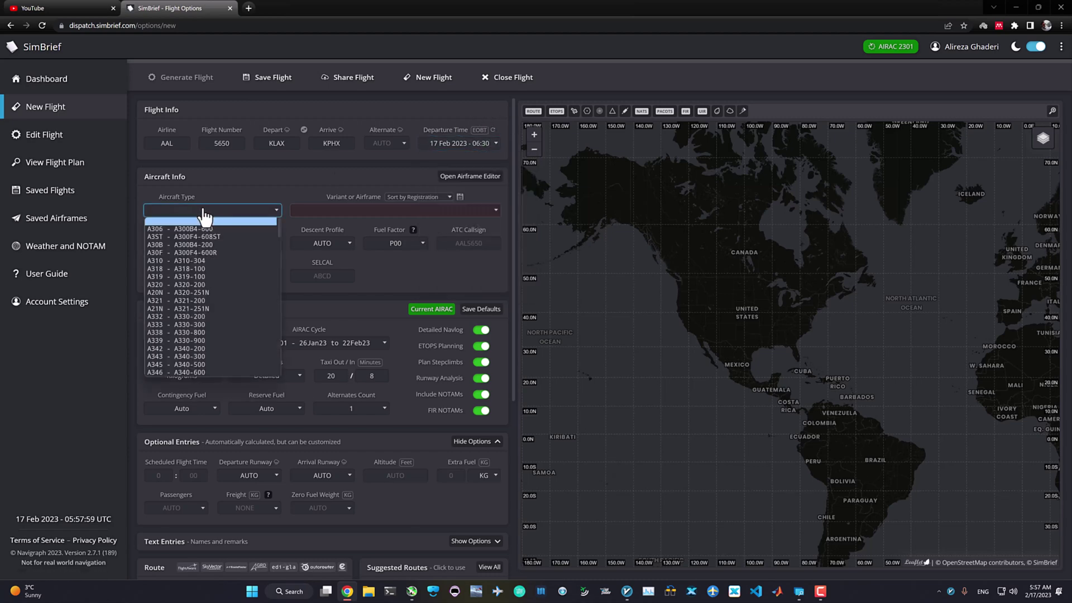
scroll(197, 240, down, 6)
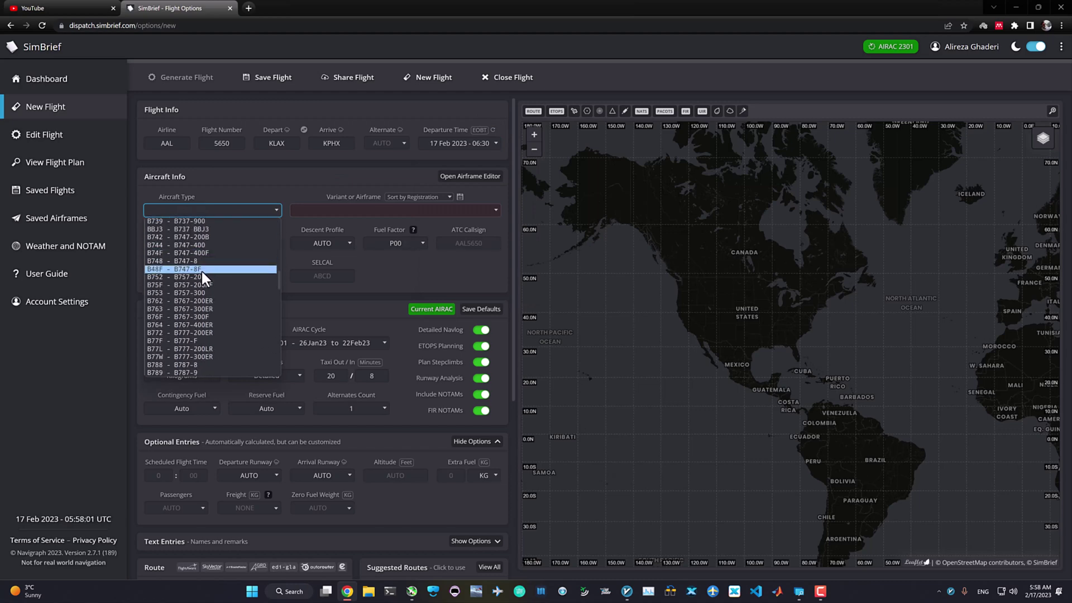
click(190, 220)
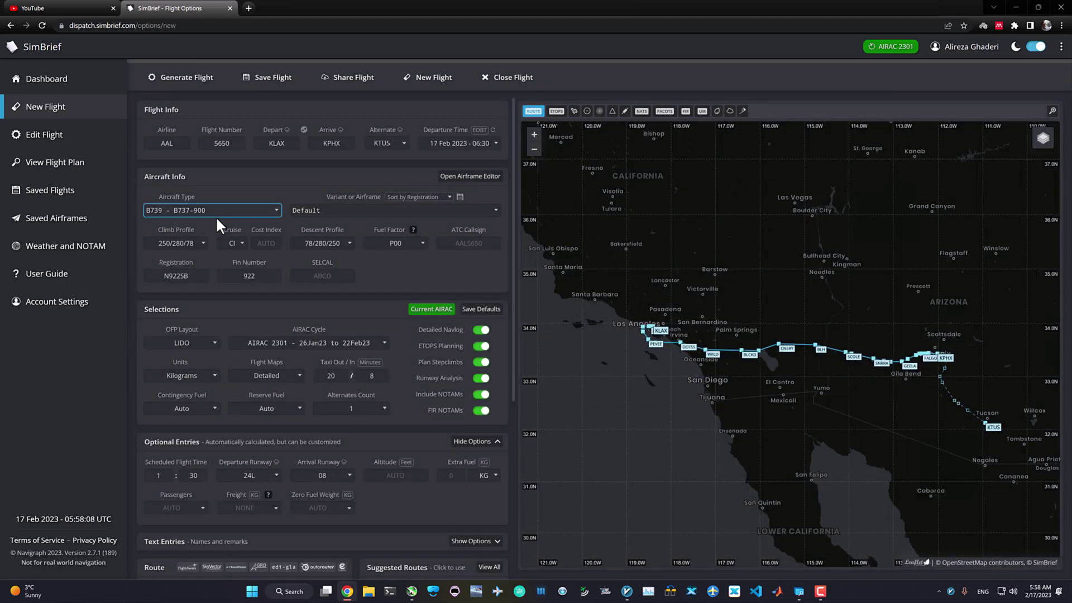
click(359, 212)
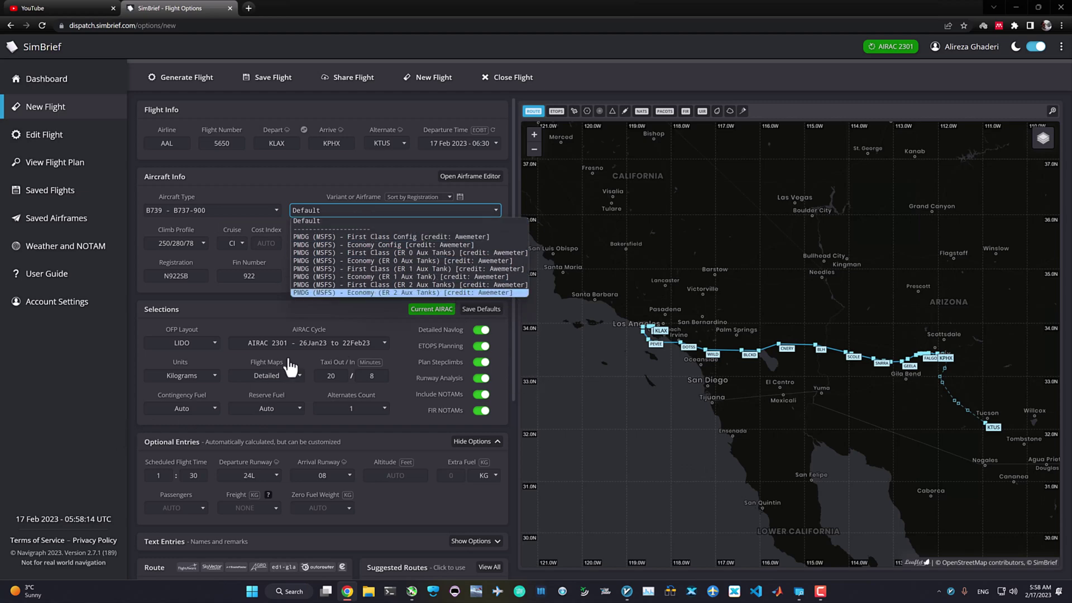
click(206, 193)
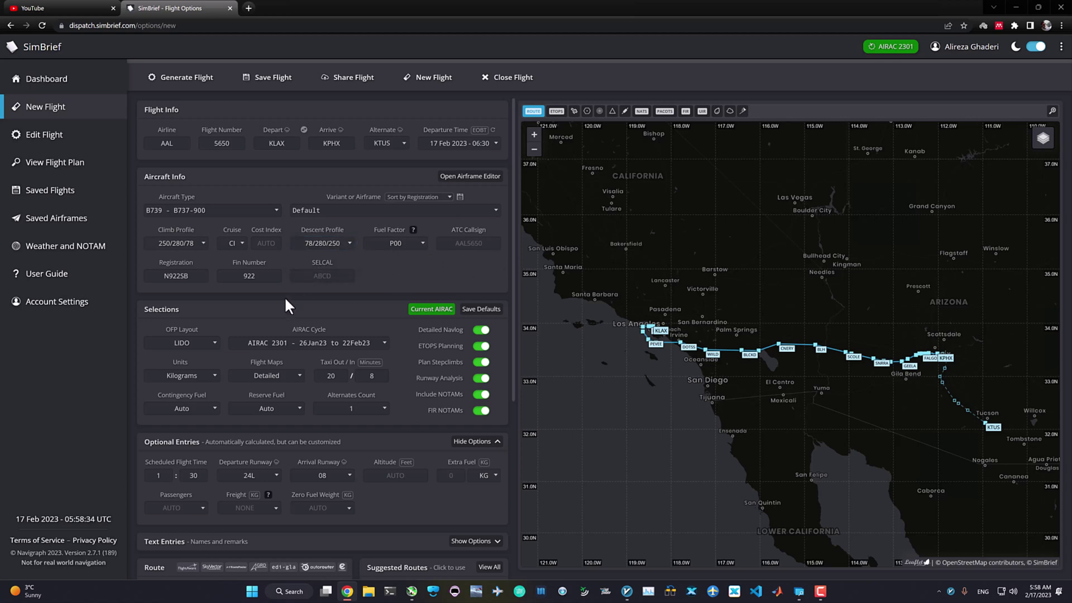
Set the cost index to 10 and check the climb profile, ATC callsign and registration entries.
click(267, 242)
text(10)
click(178, 245)
click(465, 245)
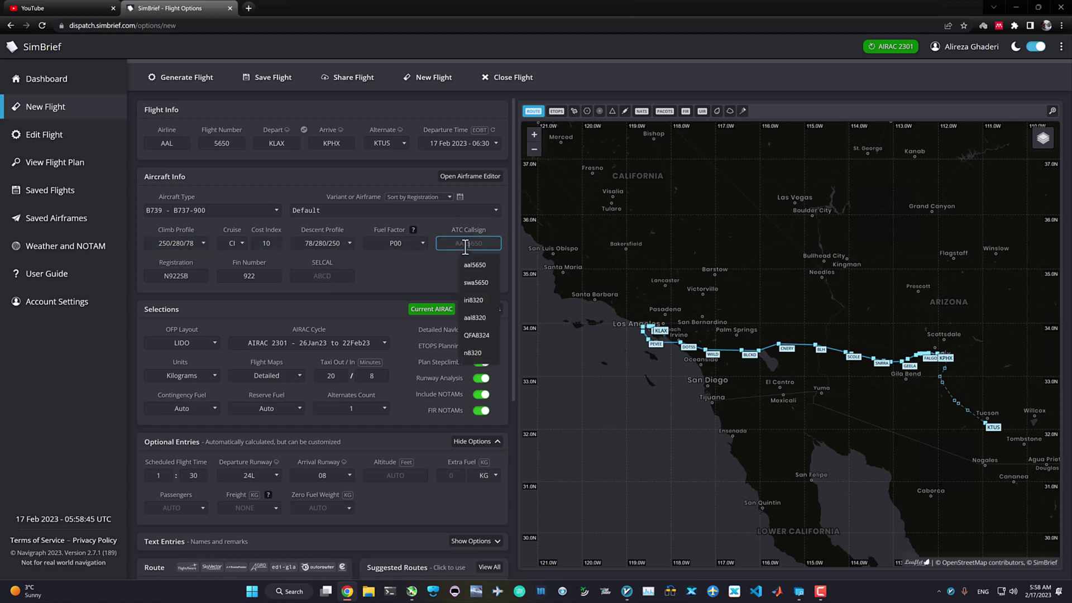
click(426, 261)
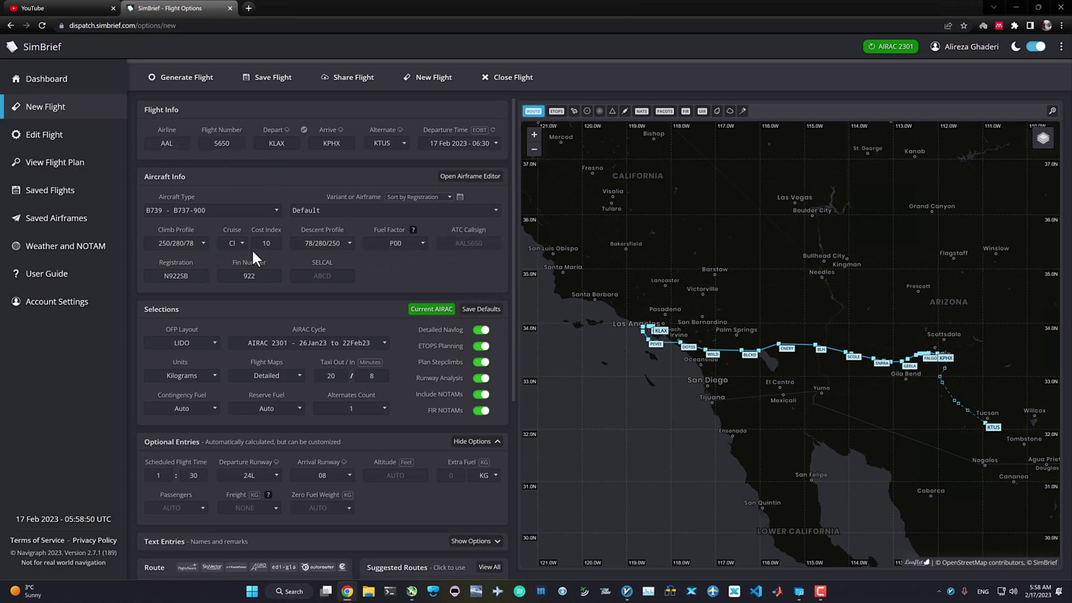
click(193, 275)
Review the choices for the AIRAC cycle, the OFP layout and the departure runway.
scroll(320, 322, down, 1)
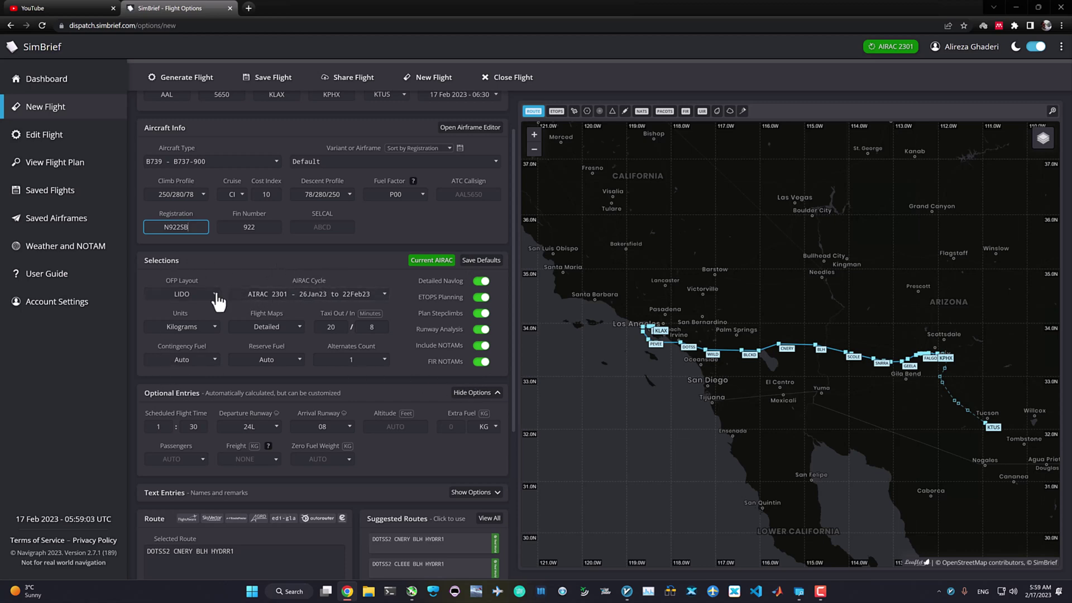
click(304, 304)
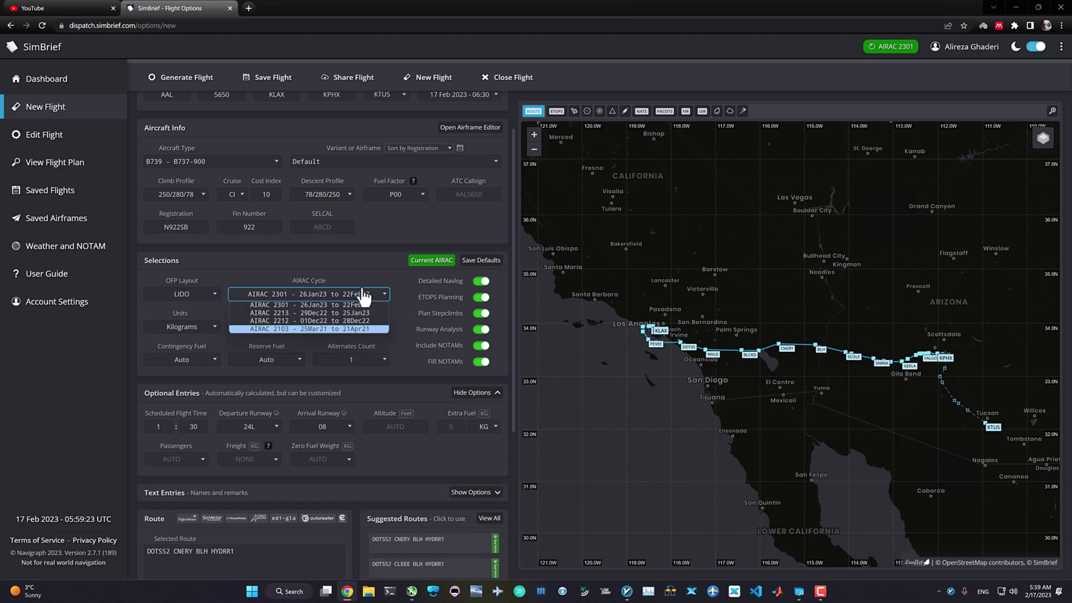
click(327, 273)
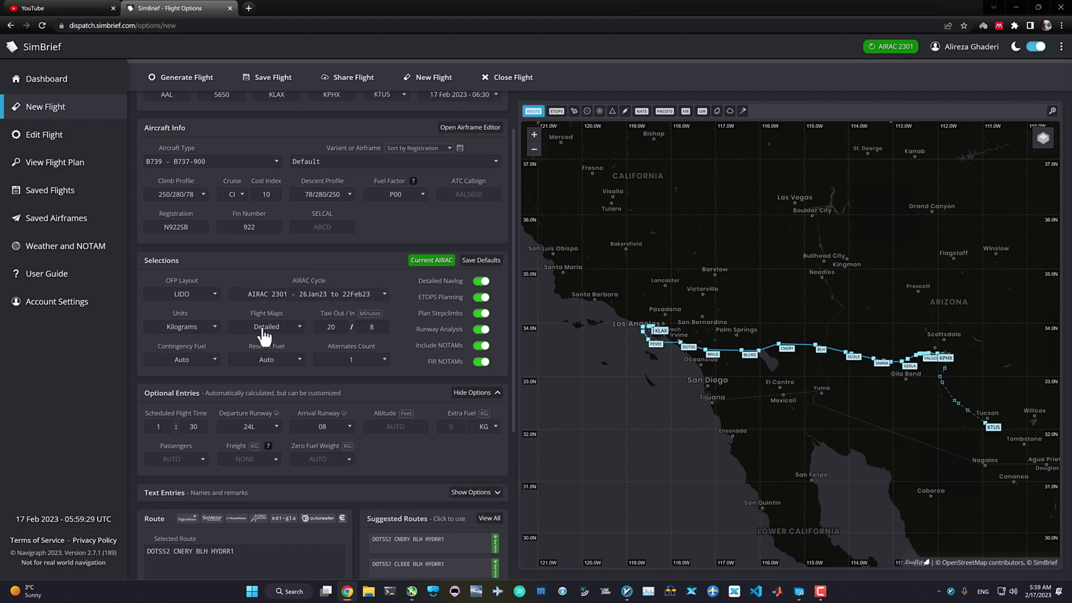
click(204, 301)
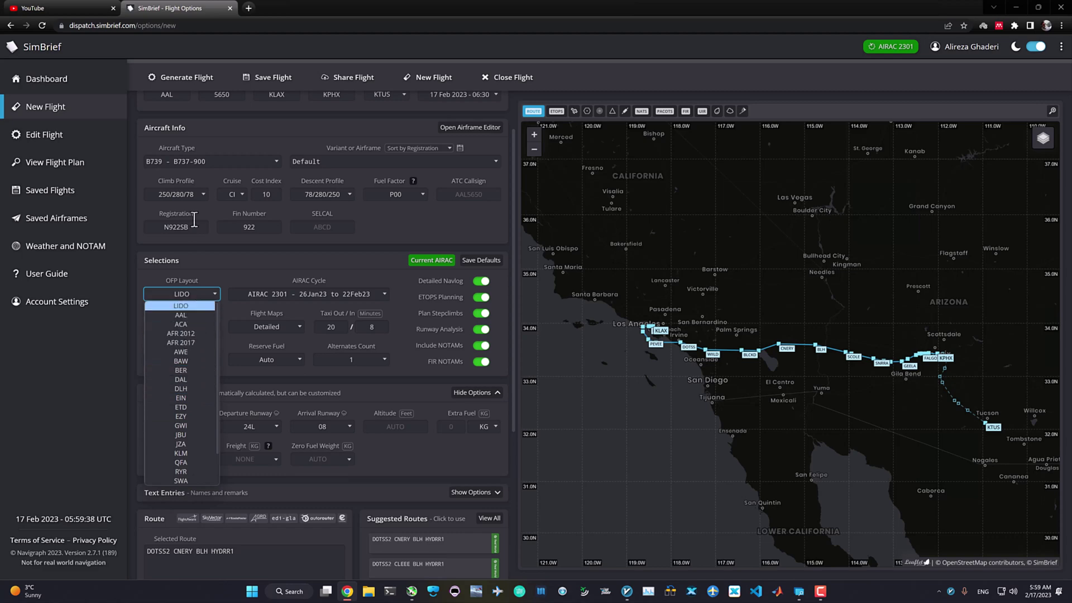
click(240, 258)
scroll(258, 351, down, 3)
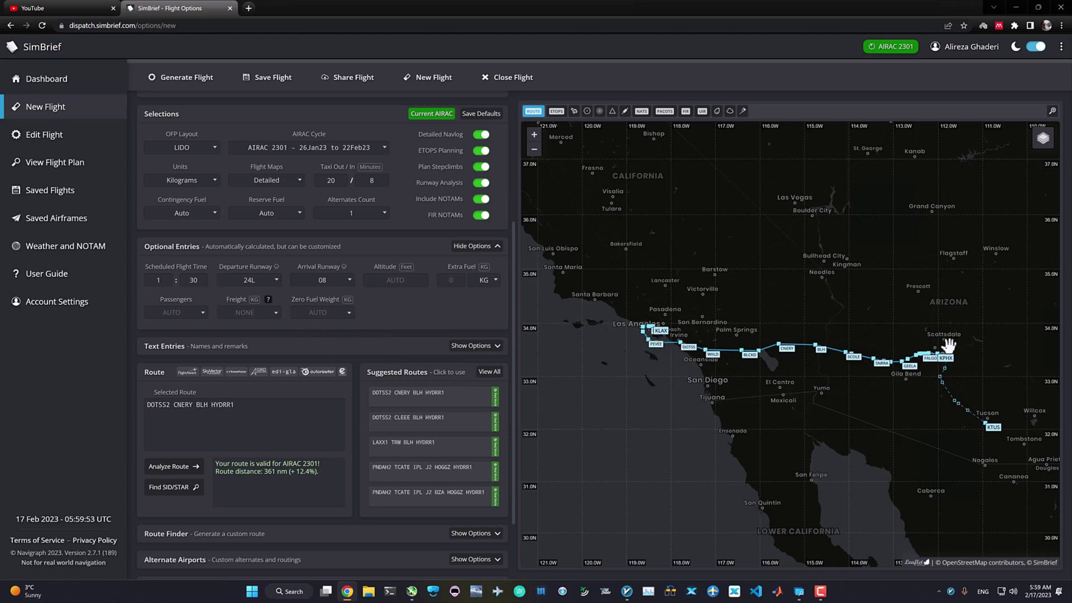
click(254, 280)
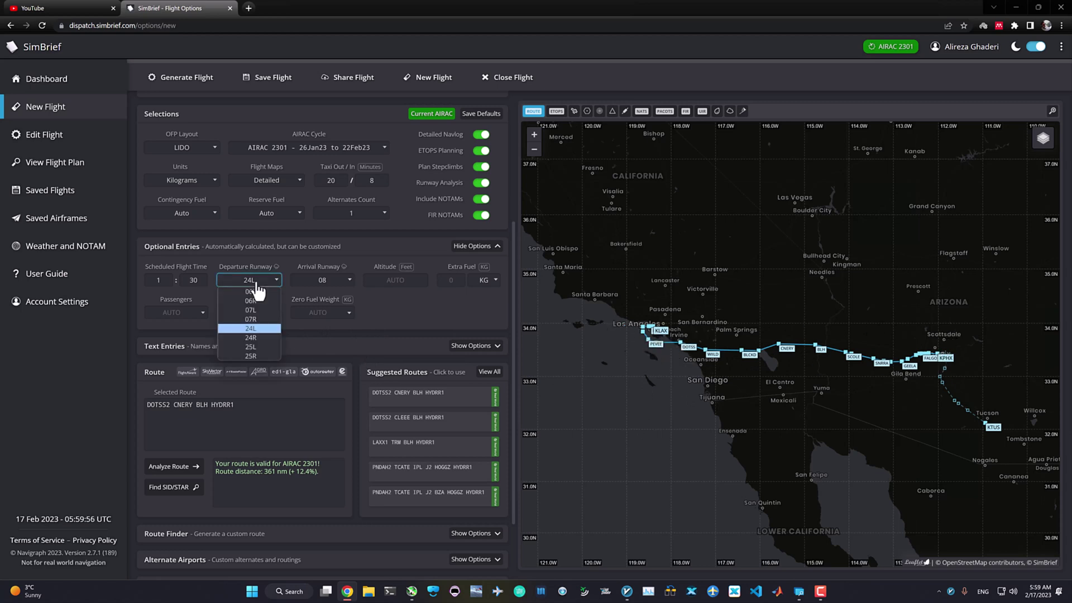
click(391, 306)
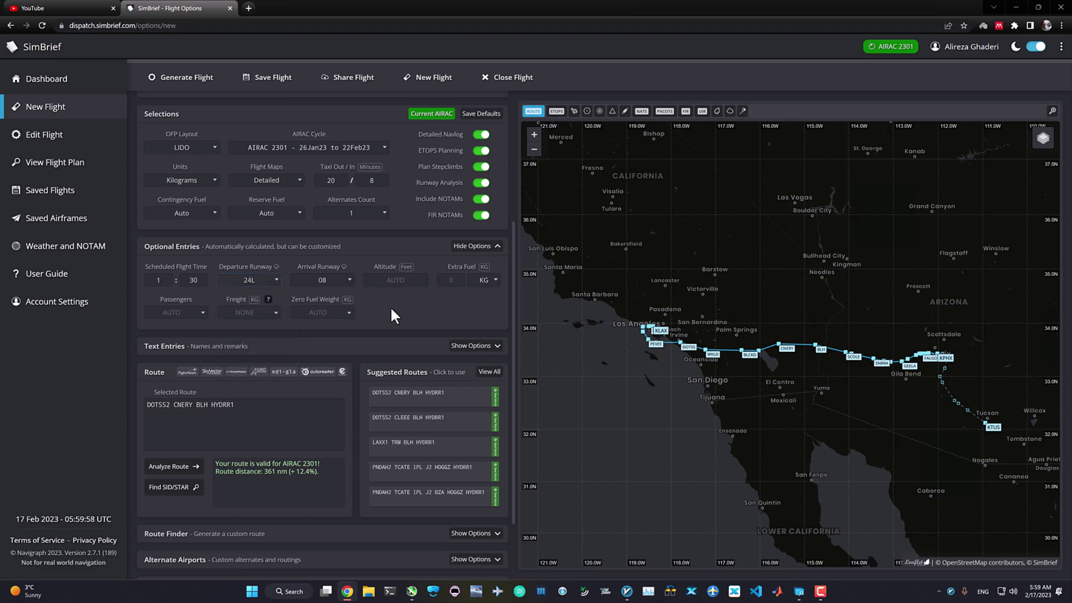
Try an altitude of 35000 feet in the optional entries and clear it back to automatic.
click(410, 283)
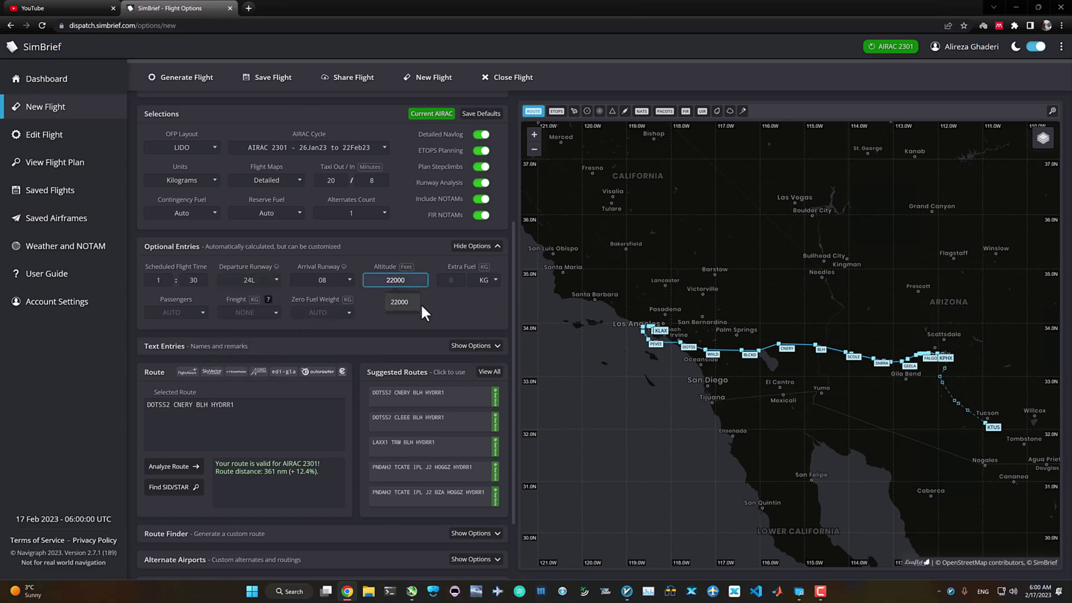
click(437, 309)
click(409, 283)
click(439, 307)
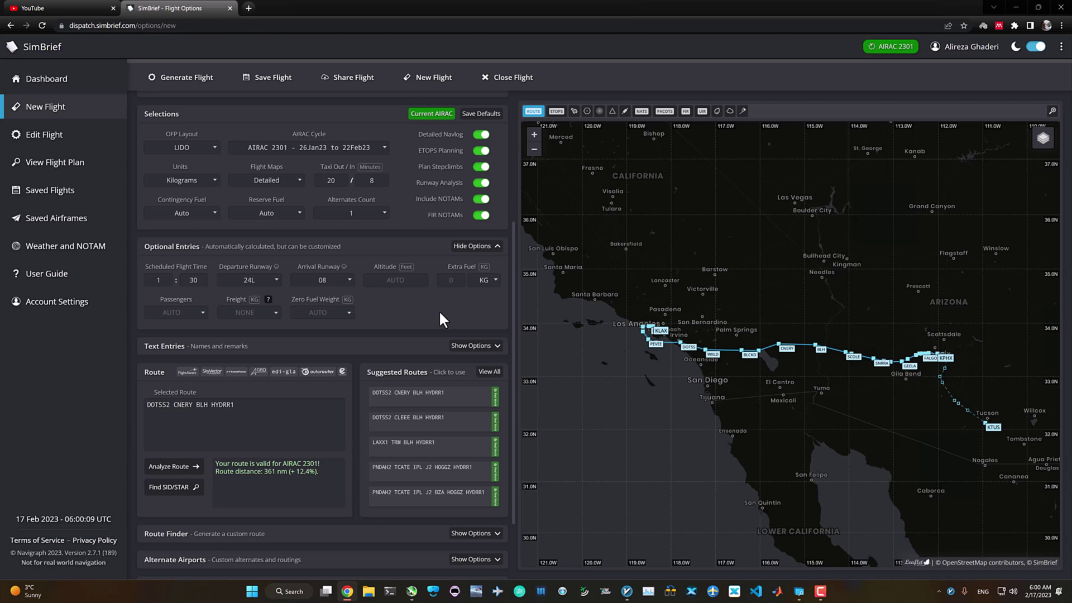
click(419, 281)
text(35000)
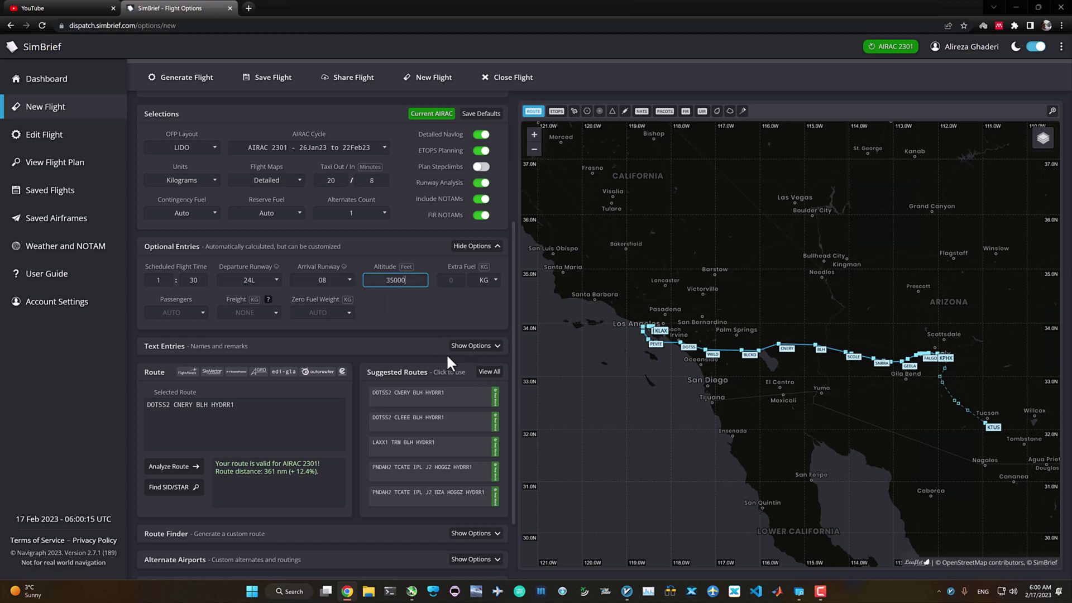
double_click(404, 285)
key(BackSpace)
click(333, 304)
Try the suggested route via BZA, and apply the suggested route PNDAH2 TCATE IPL J2 HOGGZ HYDRR1 instead.
scroll(141, 351, down, 2)
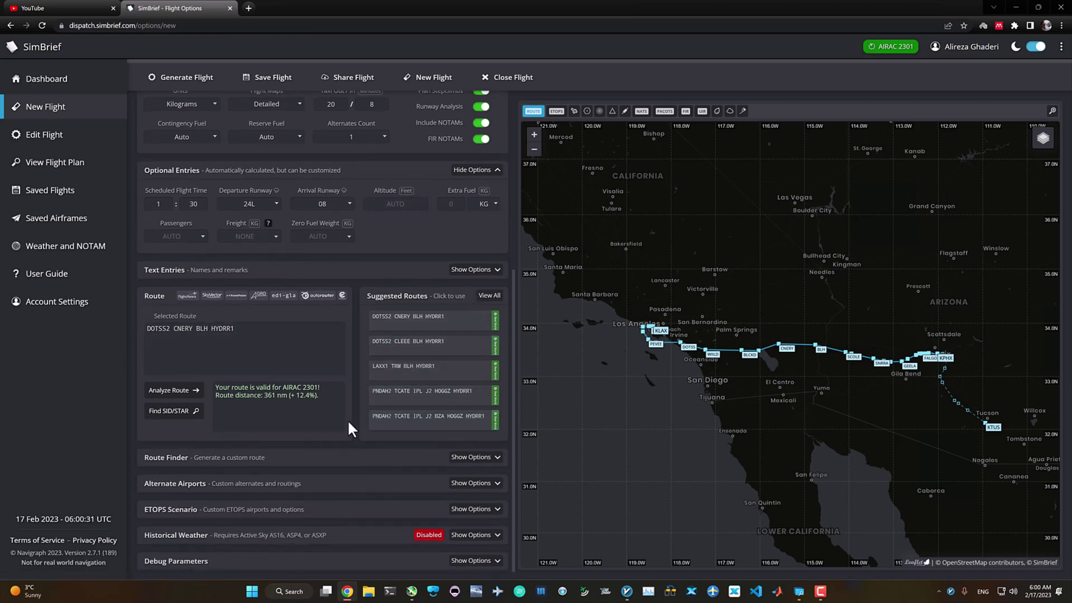
click(212, 355)
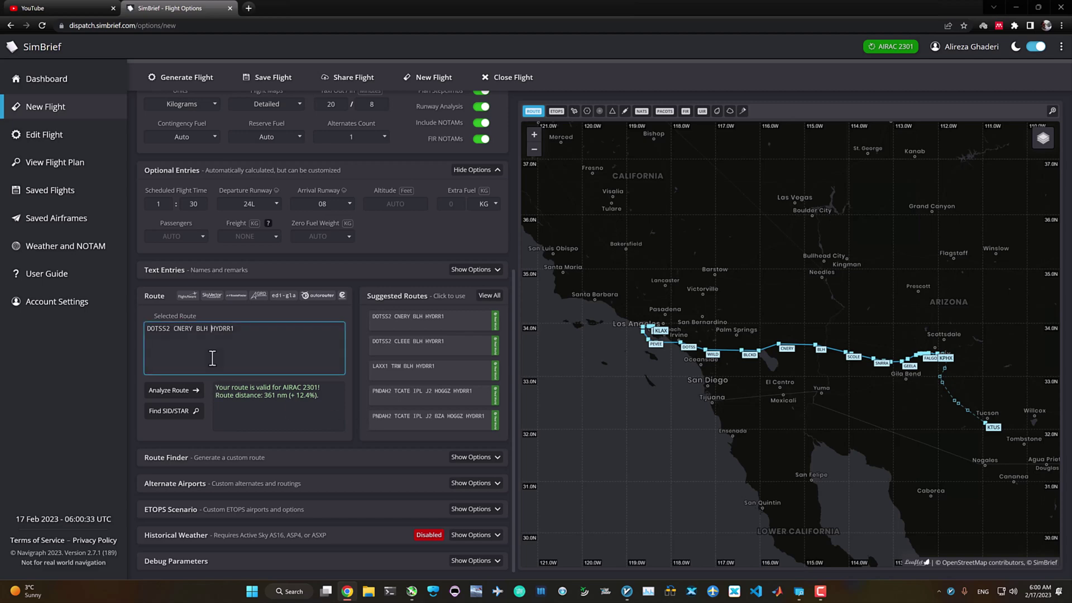
click(412, 417)
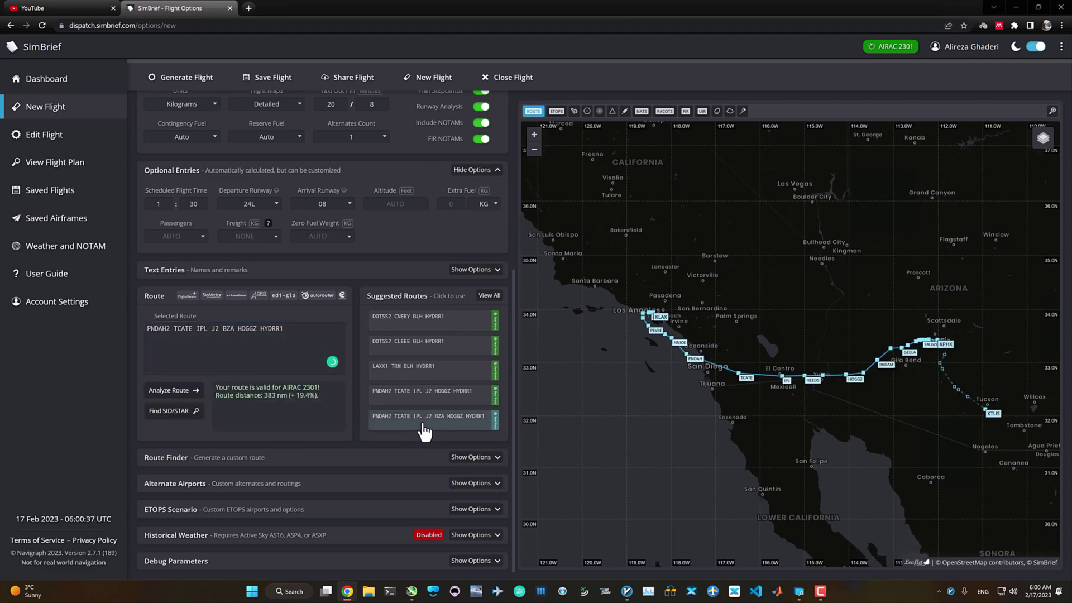
click(392, 394)
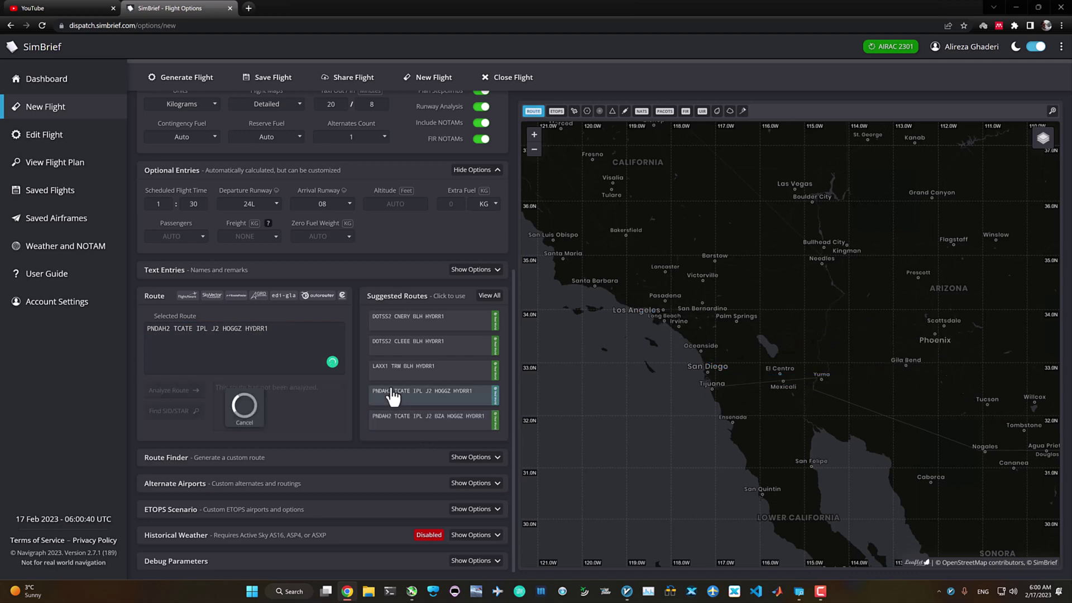
Try other suggested routes, ending with PNDAH2 TCATE IPL J2 BZA HOGGZ HYDRR1, and look up its SID/STAR choices.
click(426, 347)
click(452, 377)
click(446, 418)
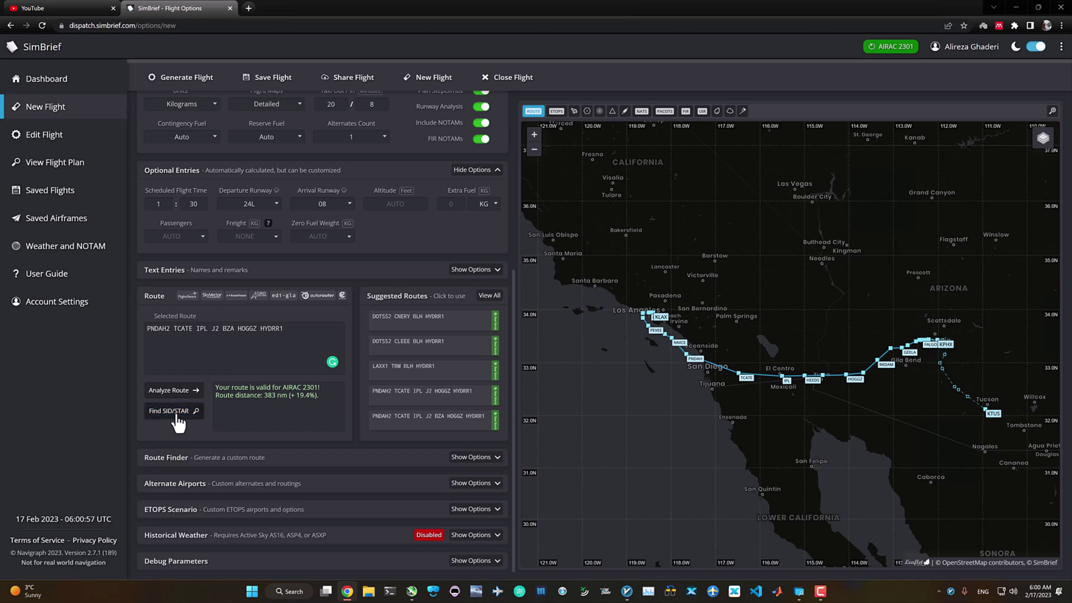
click(235, 357)
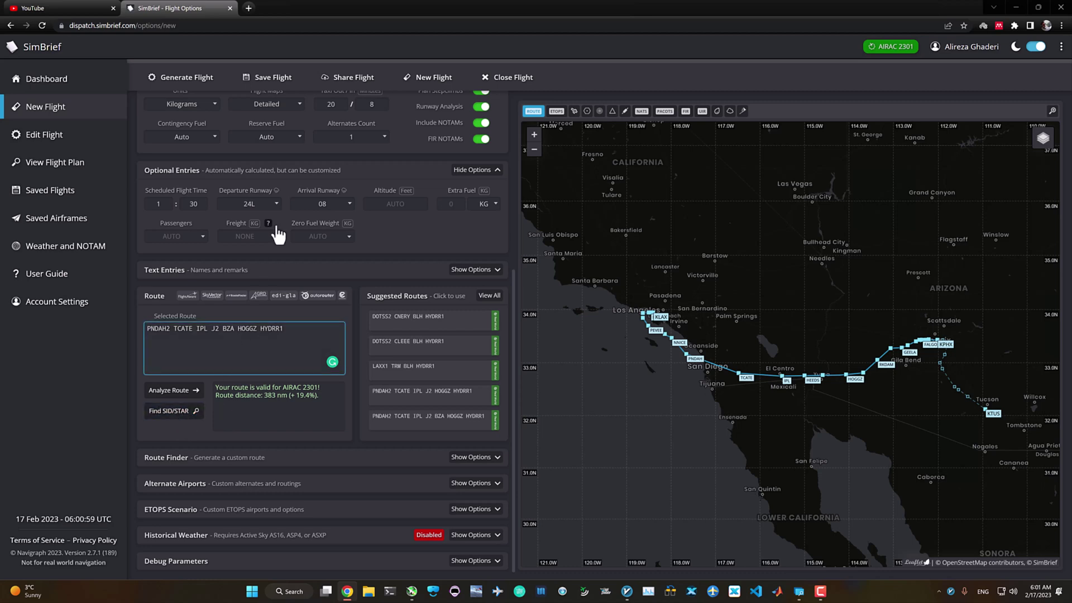
click(184, 414)
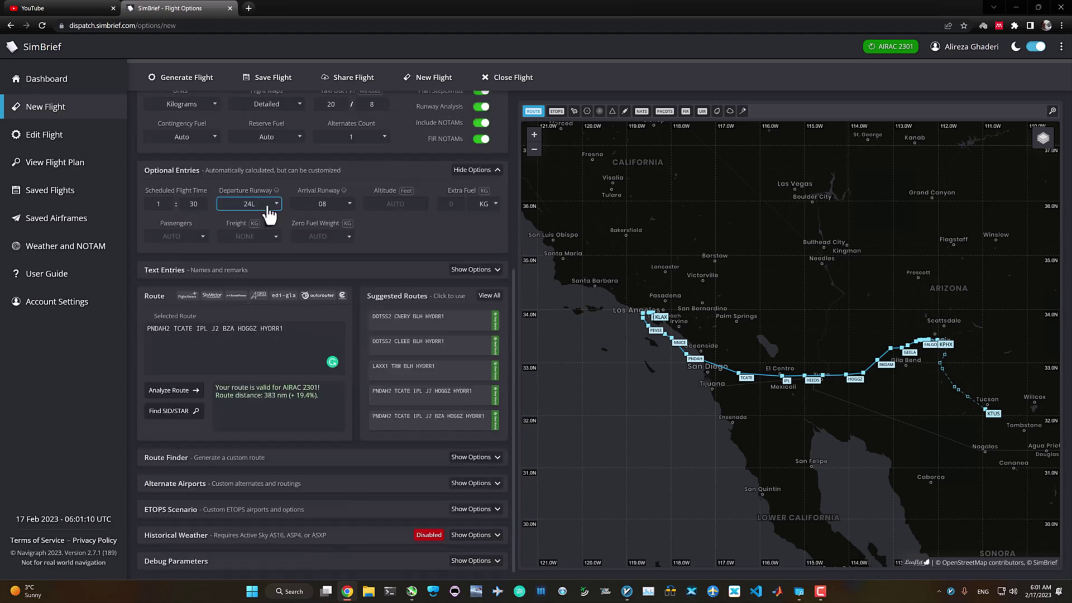
Check the arrival runway choices, apply the suggested route LAXX1 TRM BLH HYDRR1, and leave its SID/STAR selection as it is.
click(322, 204)
click(324, 233)
click(434, 369)
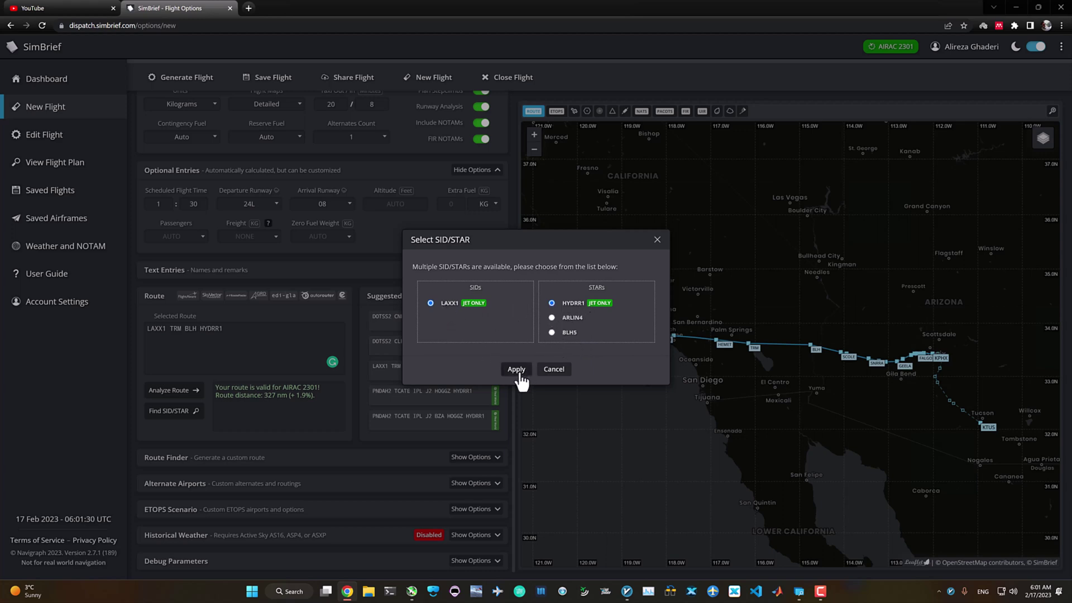
click(550, 371)
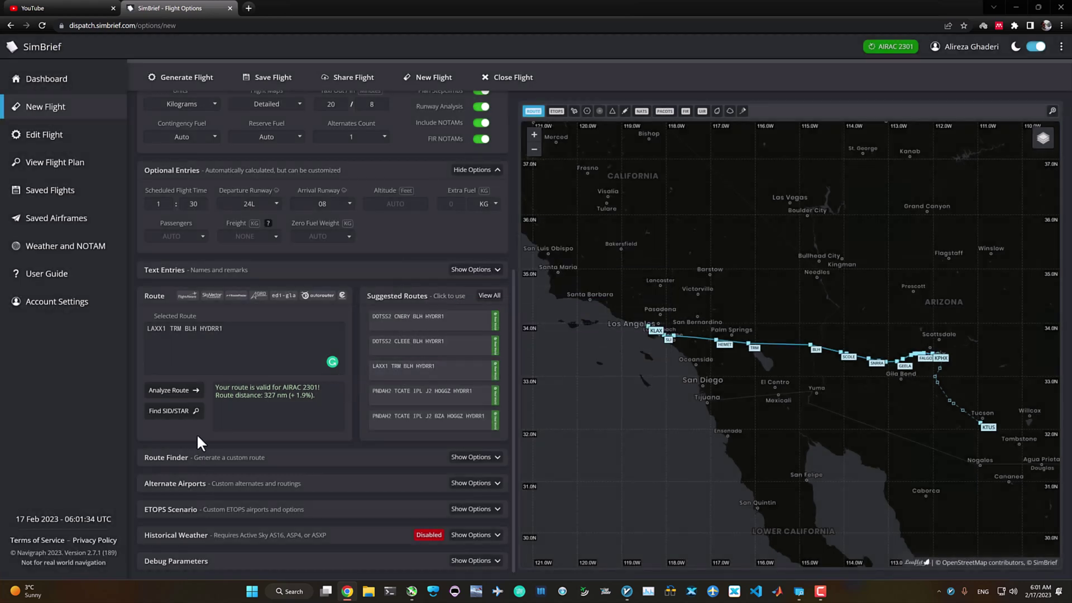
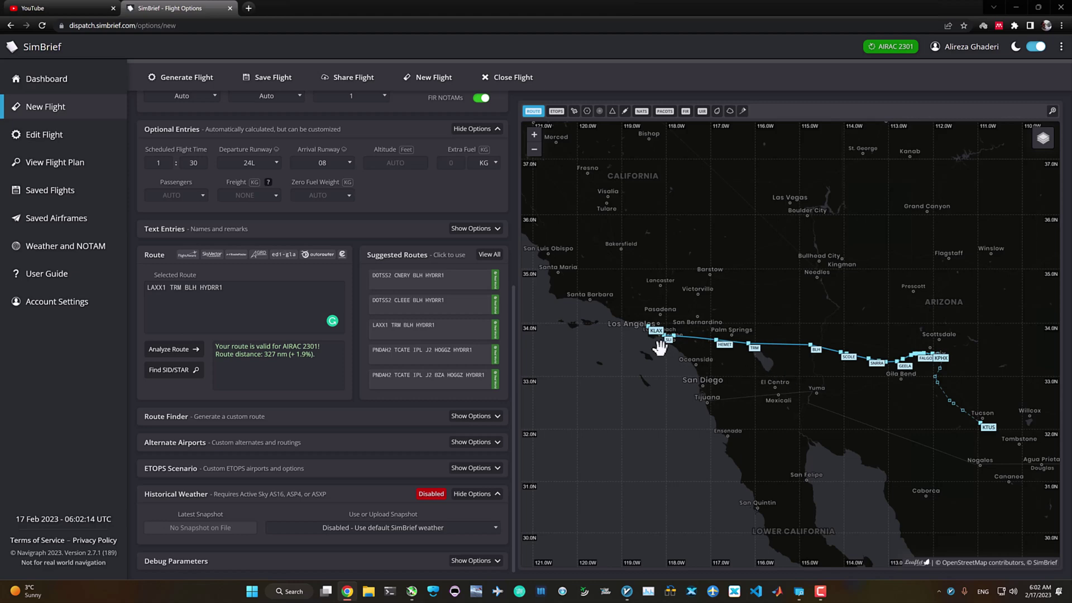
Launch Active Sky XP, allow it to make changes and sign in with the remembered account.
mouse_move(930, 356)
key(alt+space)
text(acti)
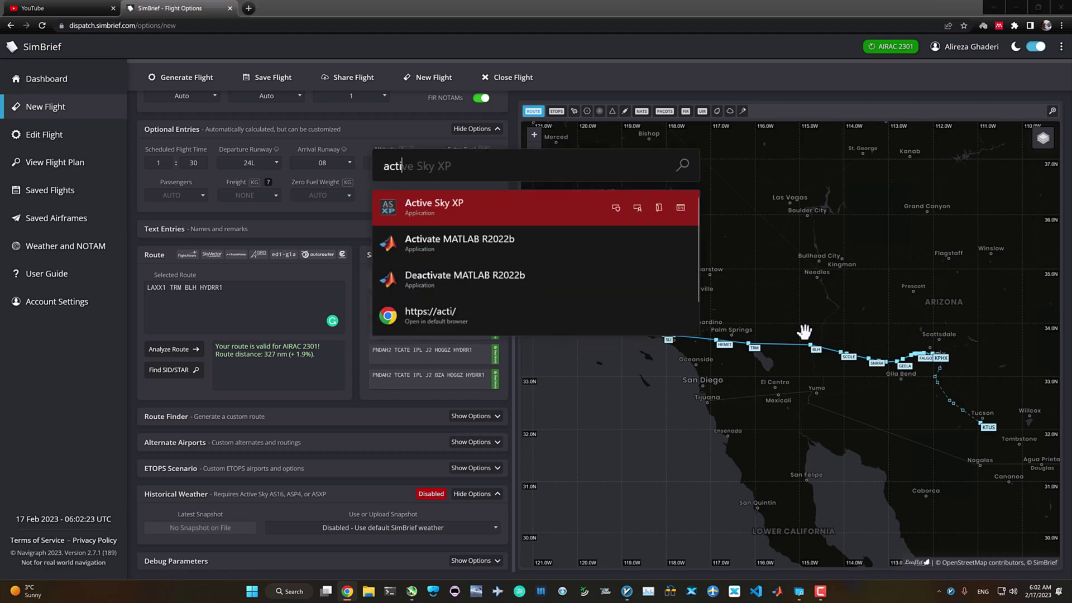
key(Return)
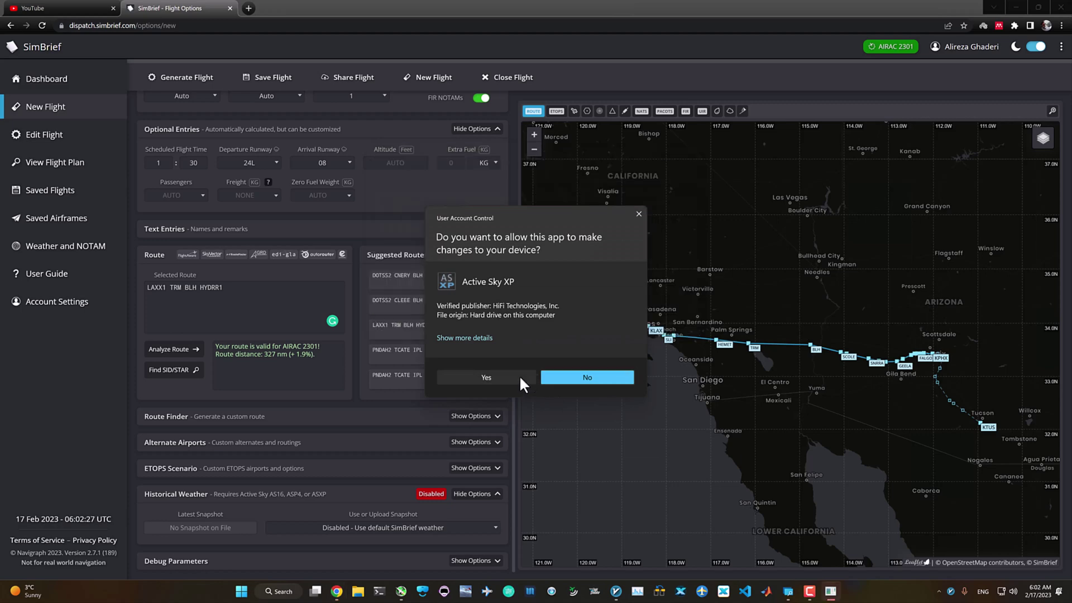
click(518, 374)
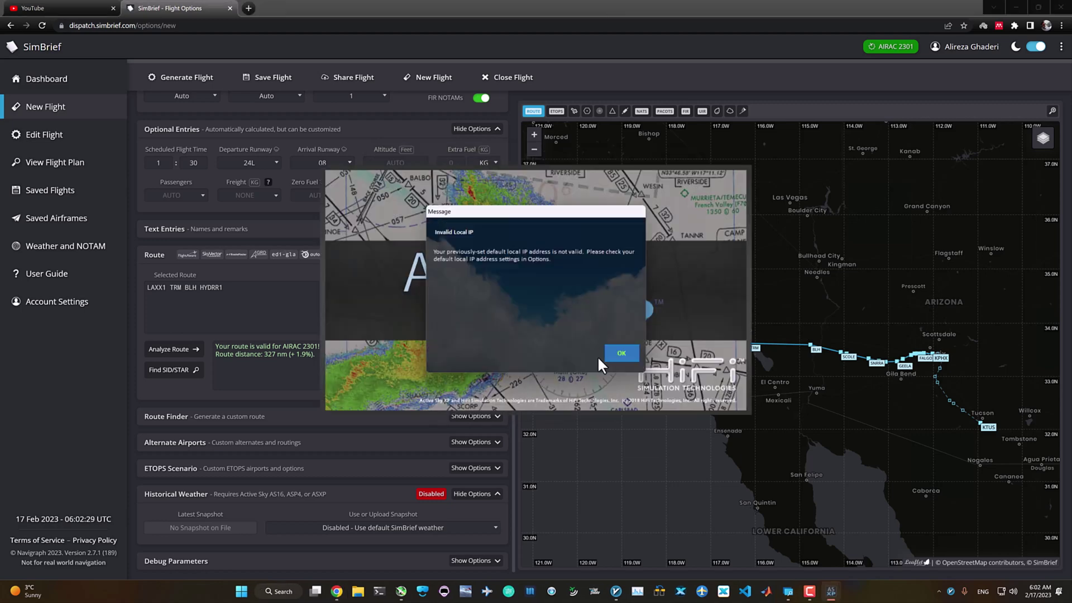
click(614, 351)
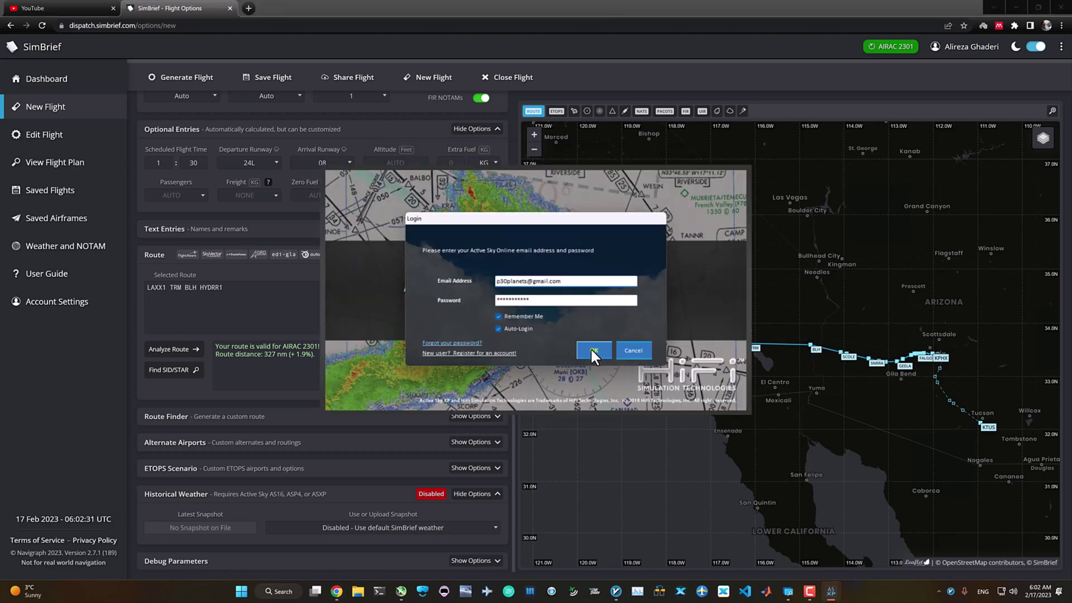
click(593, 350)
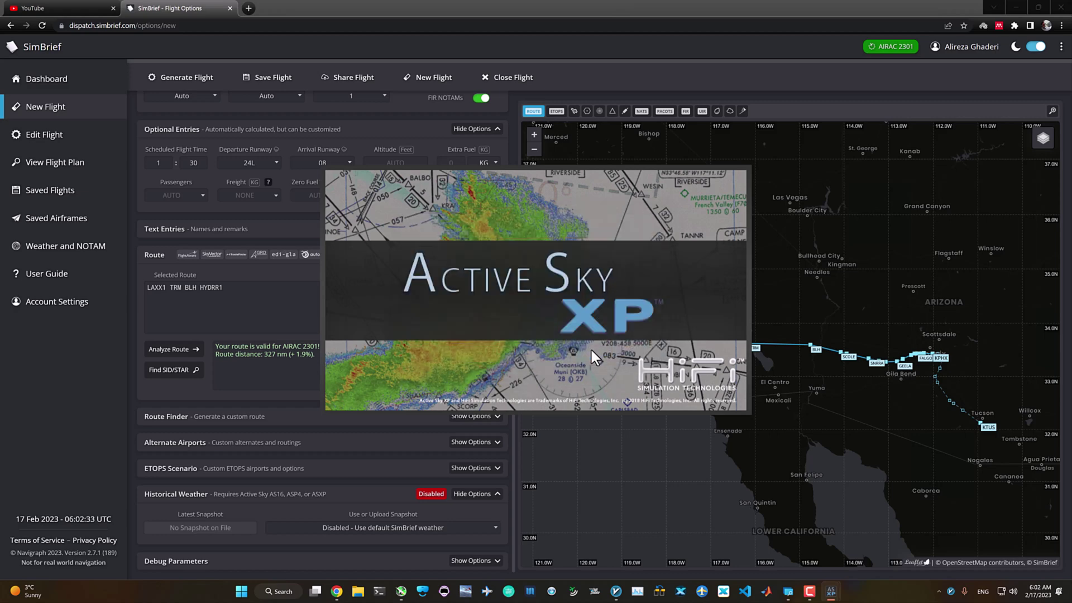
Set the historical weather date to February 14, 2023 and look at saving the weather file without storing it.
click(424, 159)
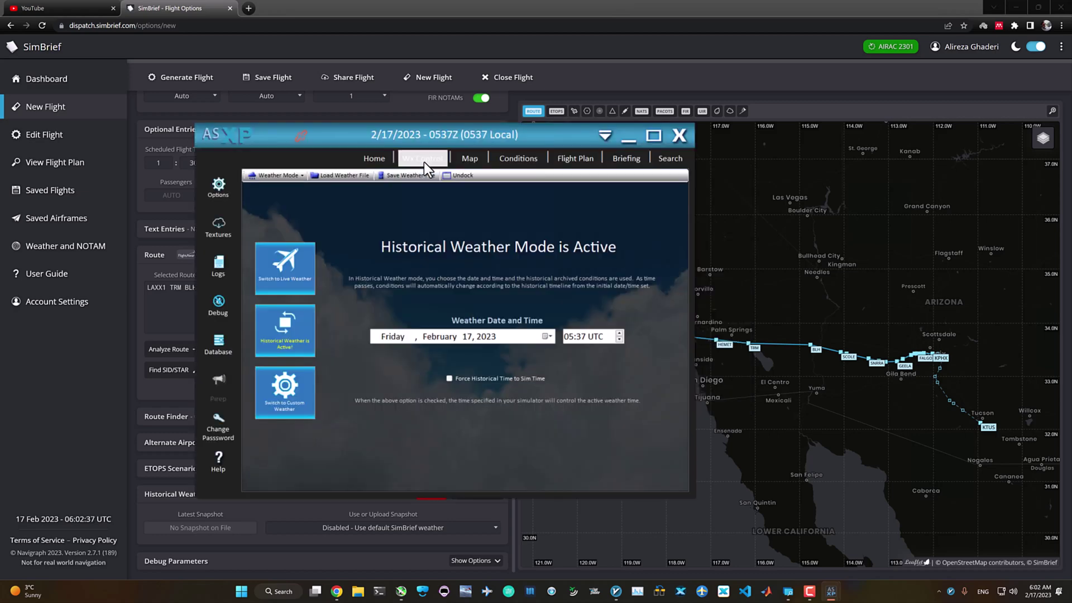
click(420, 335)
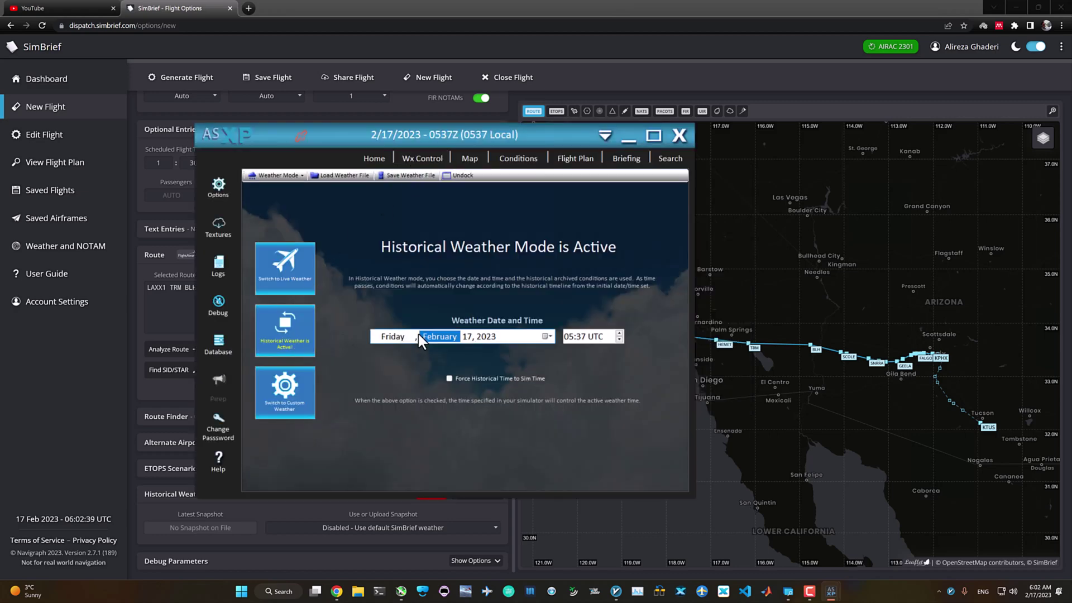
click(465, 335)
text(14)
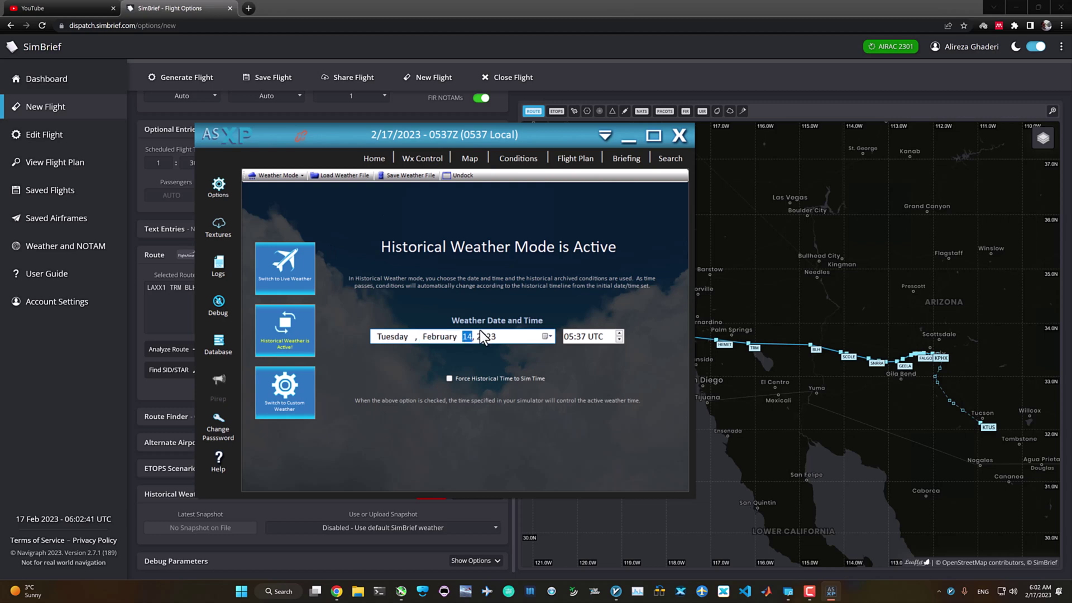
click(586, 337)
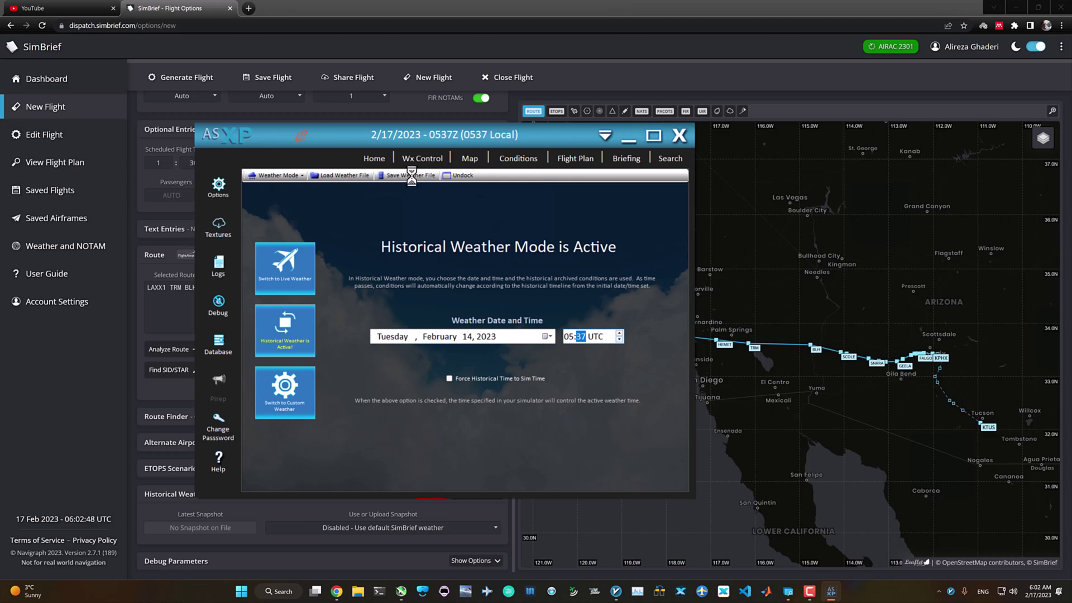
click(391, 174)
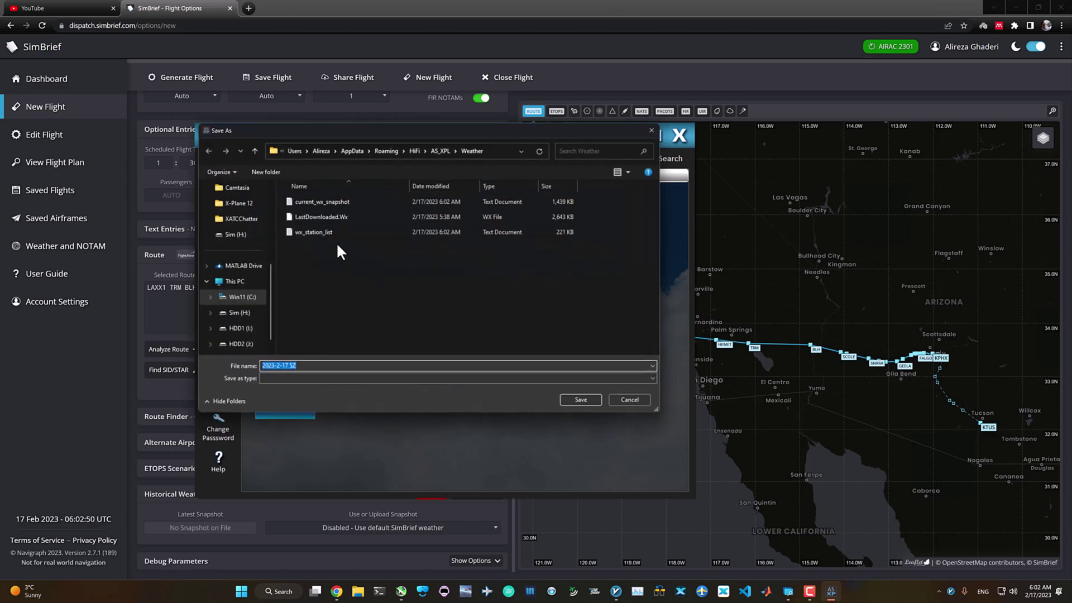
click(610, 400)
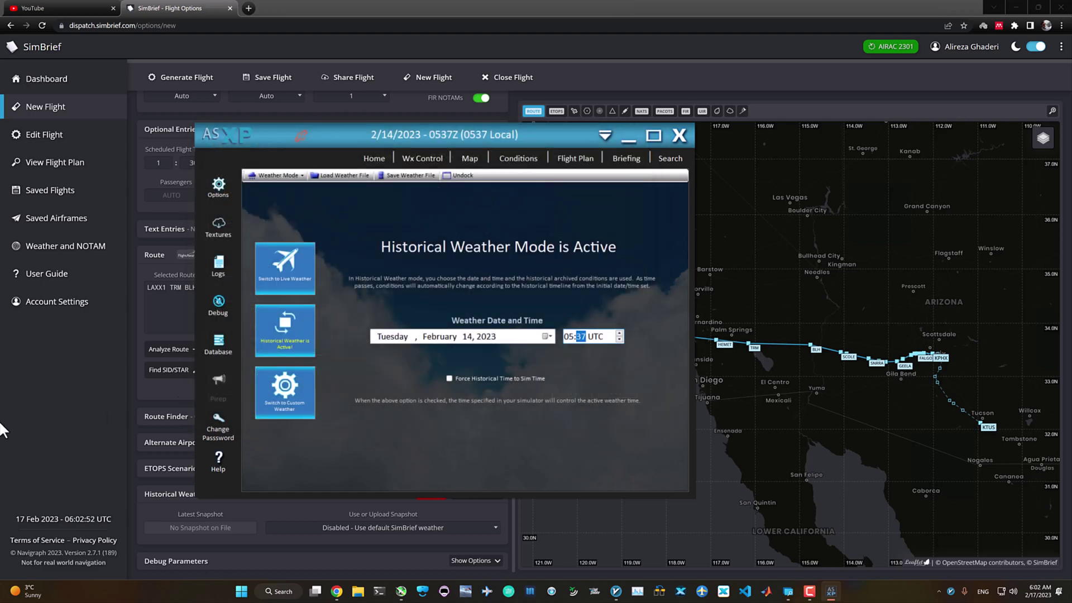
Switch back to SimBrief and try to enable historical weather from the uploaded snapshot.
click(52, 425)
click(314, 530)
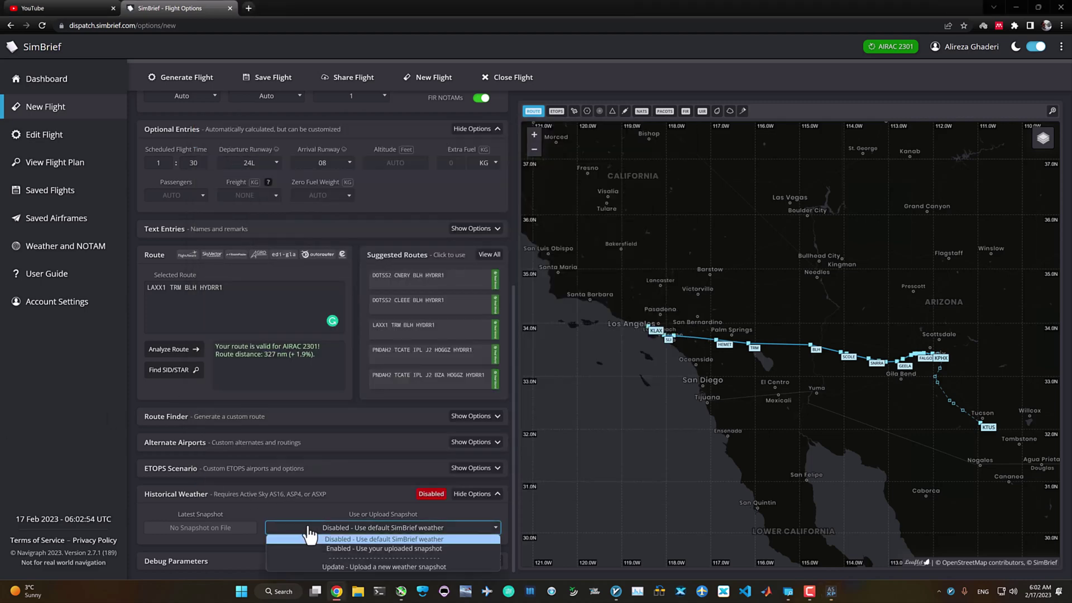
click(359, 548)
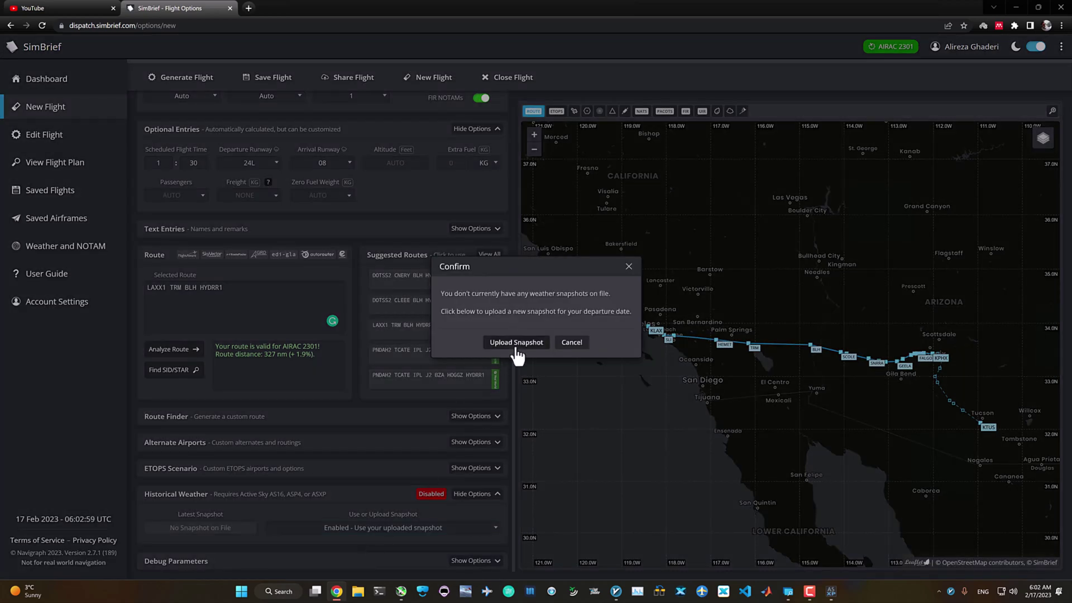
click(568, 345)
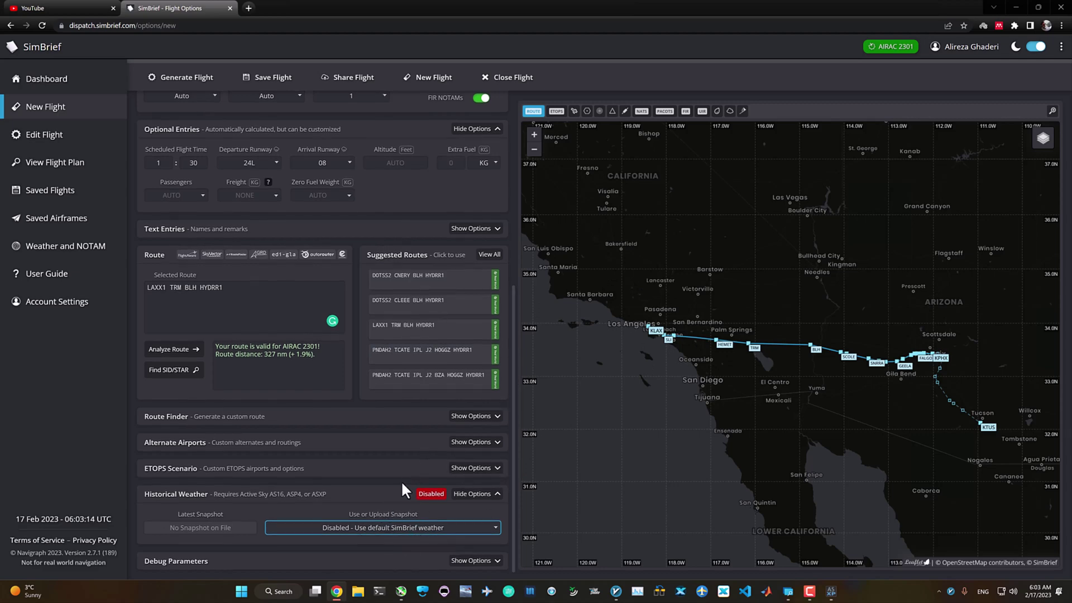
Show the SIGWX significant weather layer on the route map at world scale.
scroll(398, 480, up, 5)
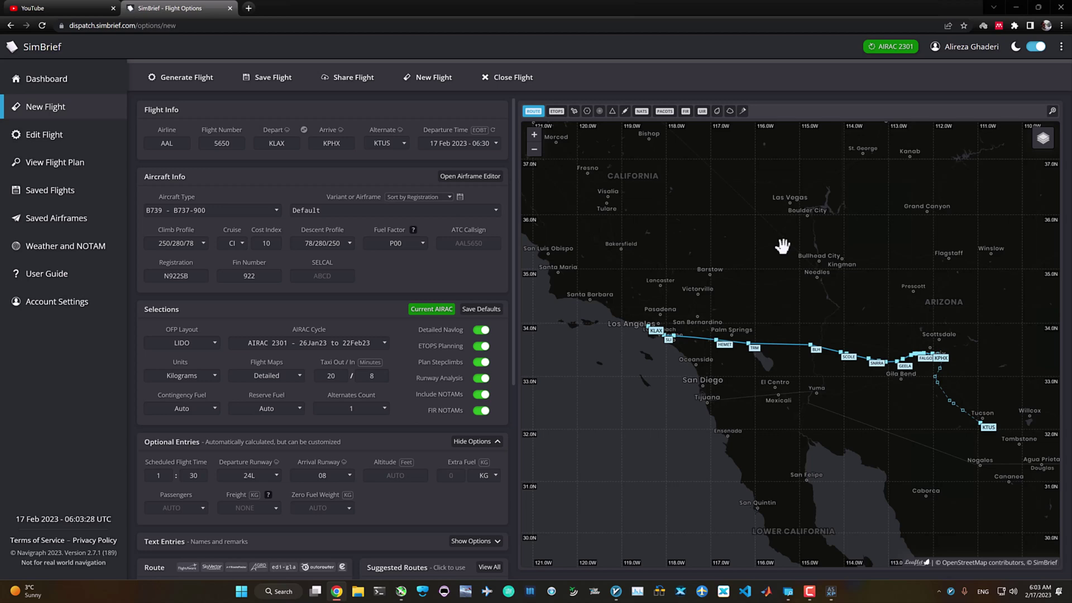
click(730, 111)
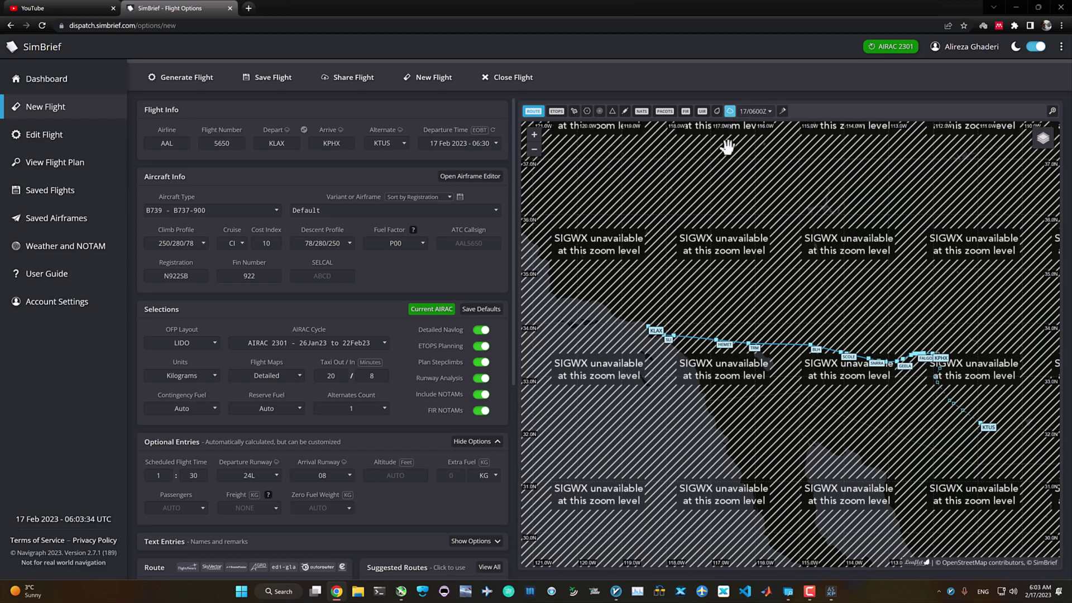
scroll(761, 272, down, 3)
scroll(761, 271, down, 2)
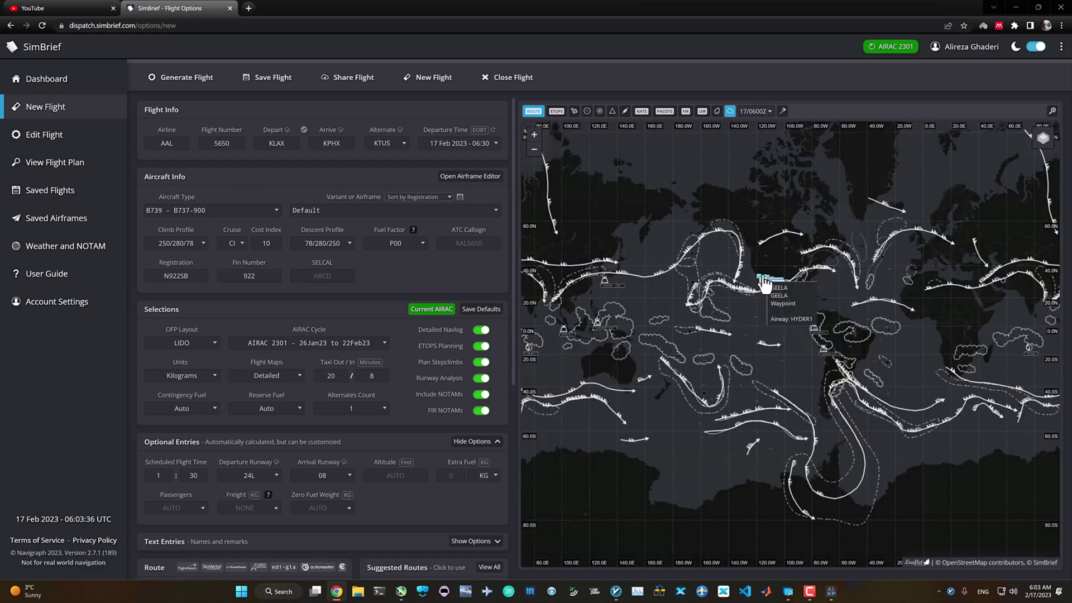
drag(862, 306, 705, 317)
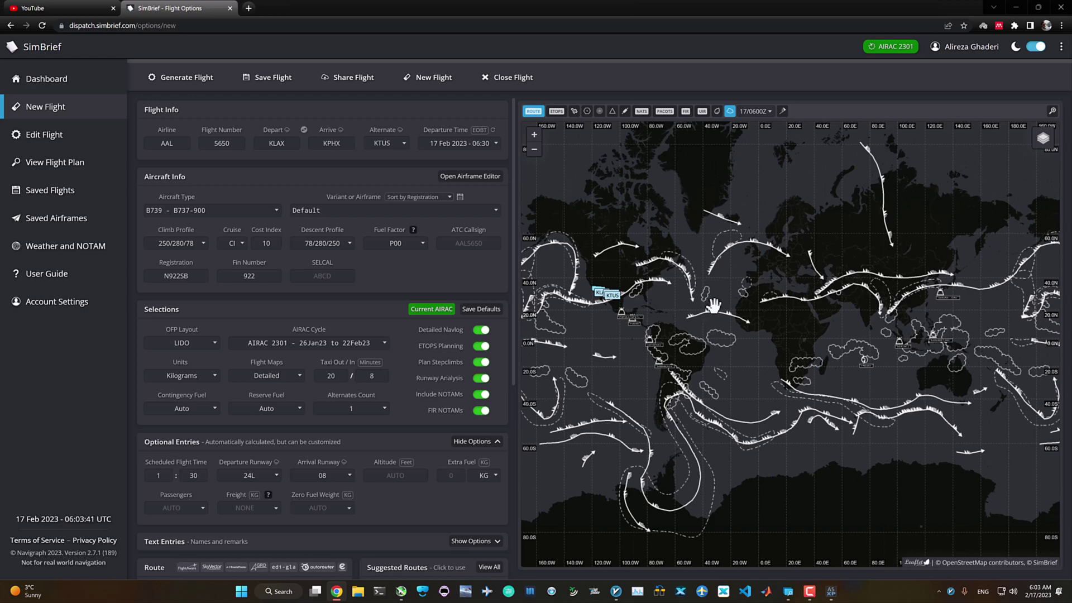
drag(810, 295, 785, 330)
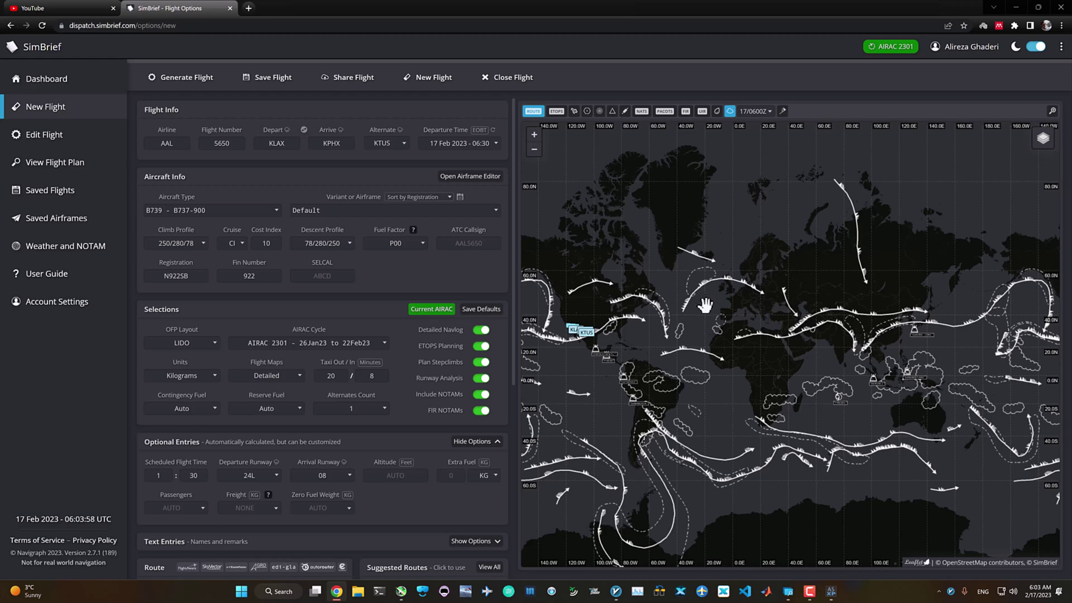
drag(713, 438, 777, 400)
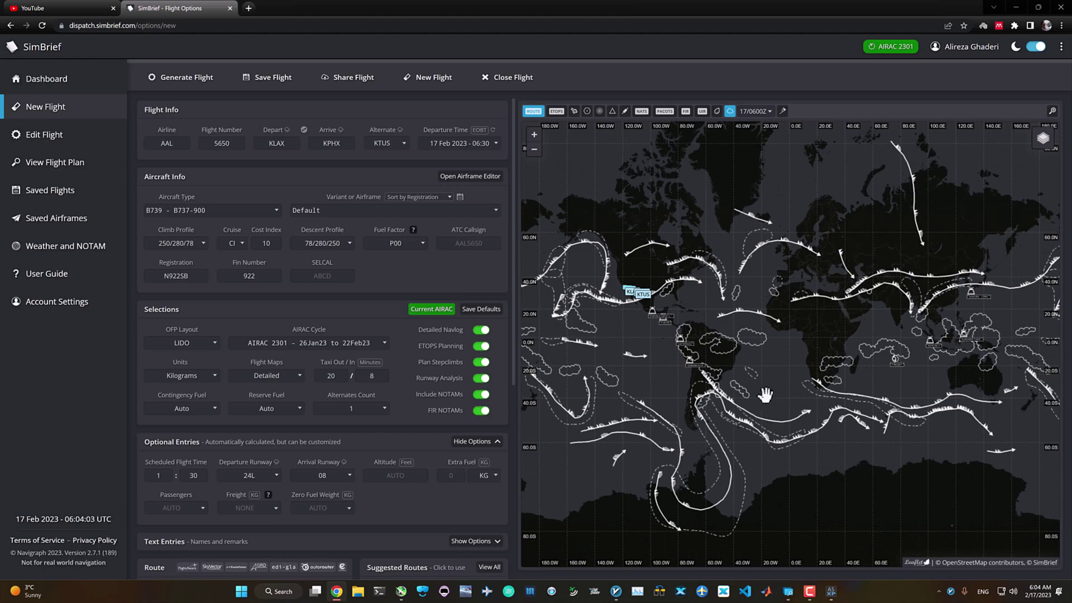
Examine the jet streams and cloud areas on the SIGWX chart from the South Atlantic across Africa to the Middle East.
scroll(766, 397, up, 2)
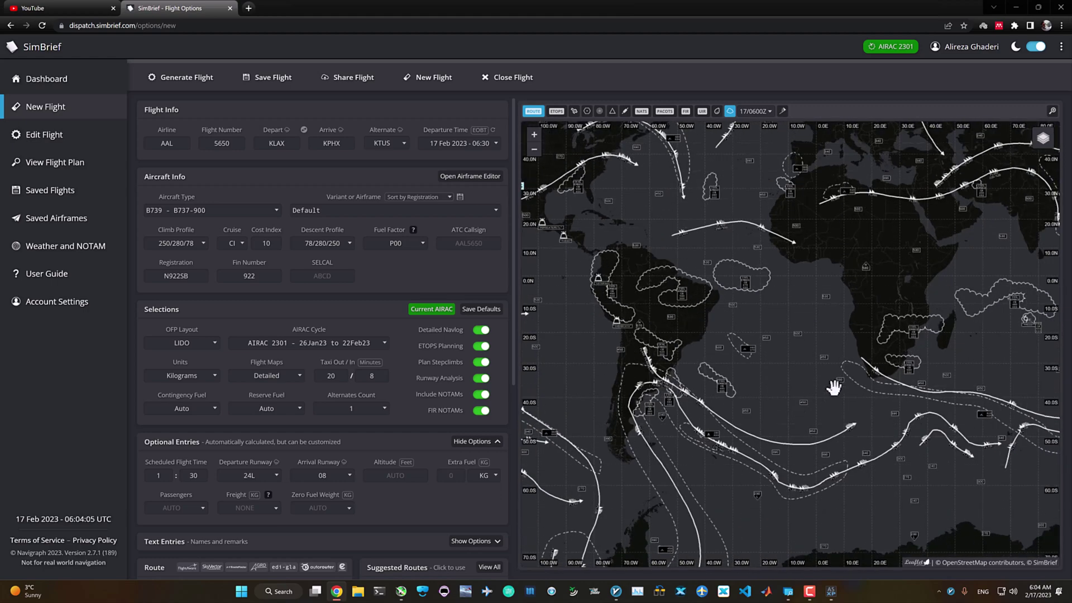
drag(884, 340, 731, 434)
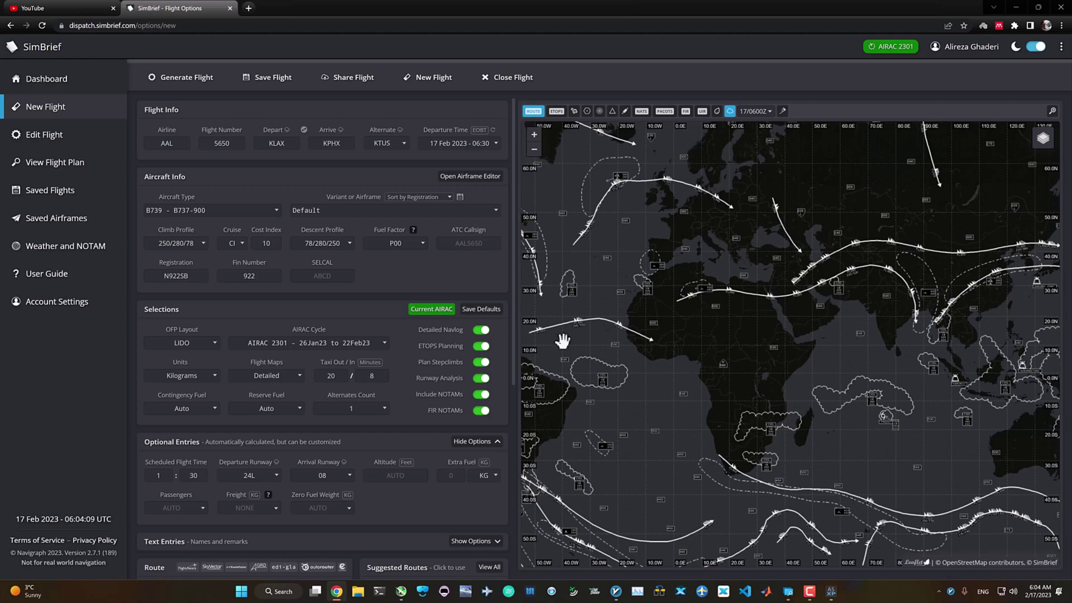
scroll(748, 279, up, 1)
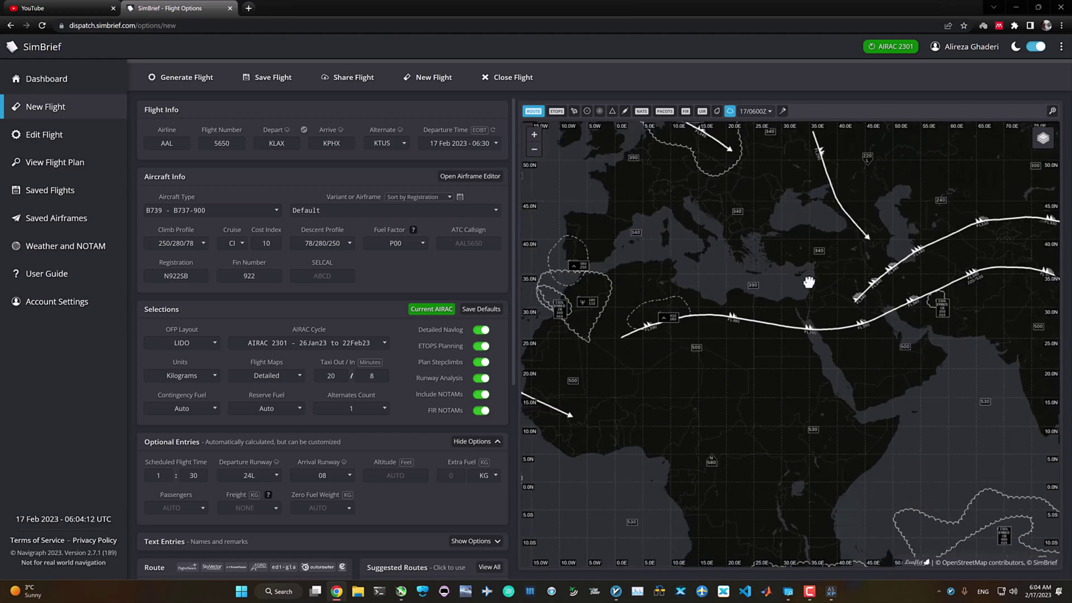
drag(808, 282, 662, 320)
scroll(617, 299, up, 1)
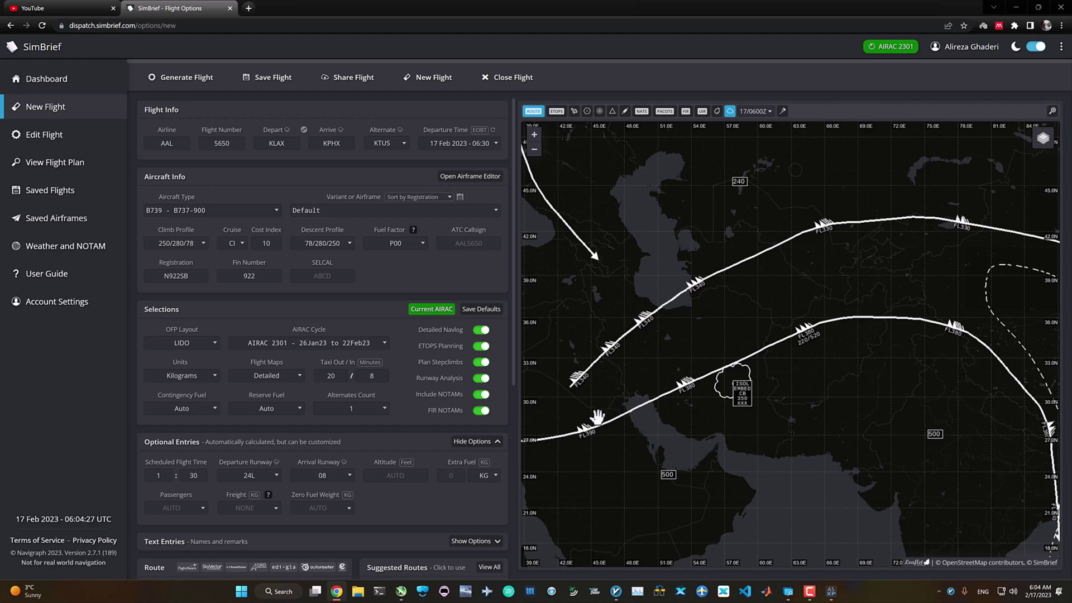
scroll(653, 426, up, 1)
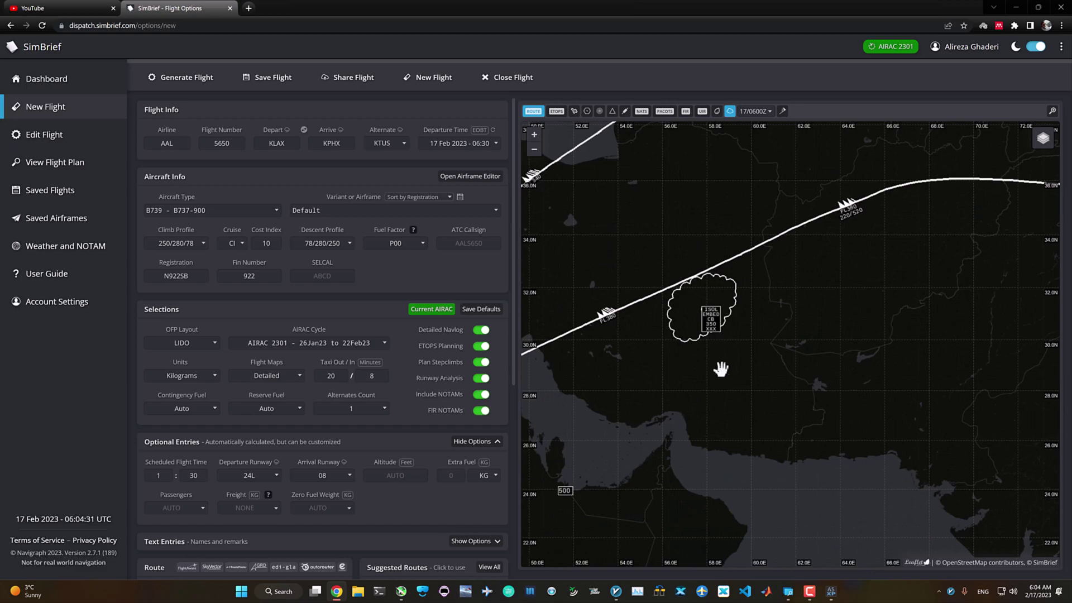
scroll(720, 371, down, 1)
scroll(760, 292, down, 1)
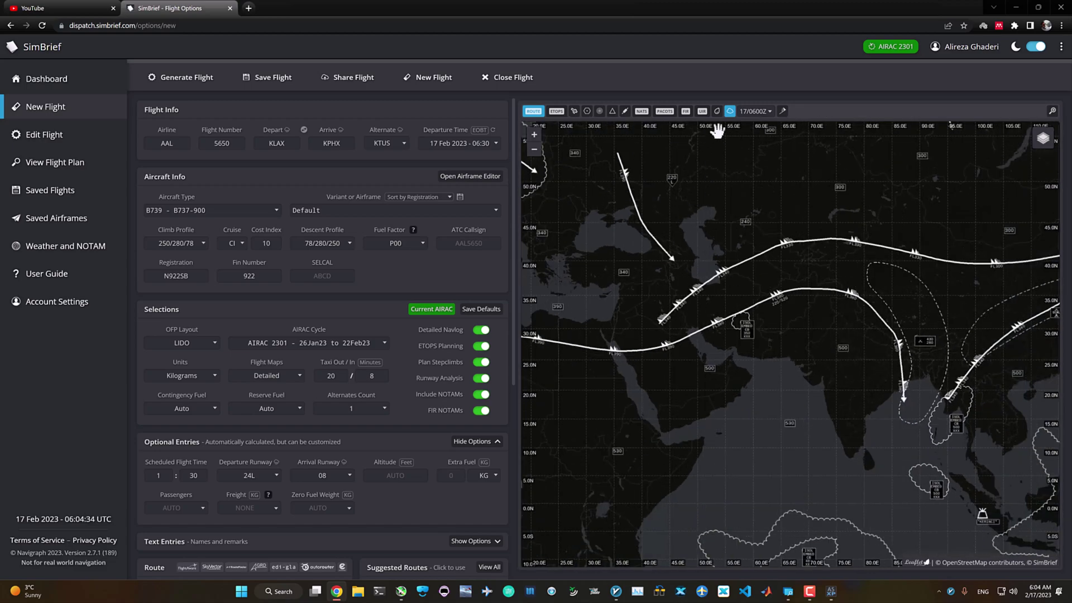
scroll(709, 128, down, 1)
Add the 06:00 UTC precipitation radar and all airports to the world map.
click(717, 111)
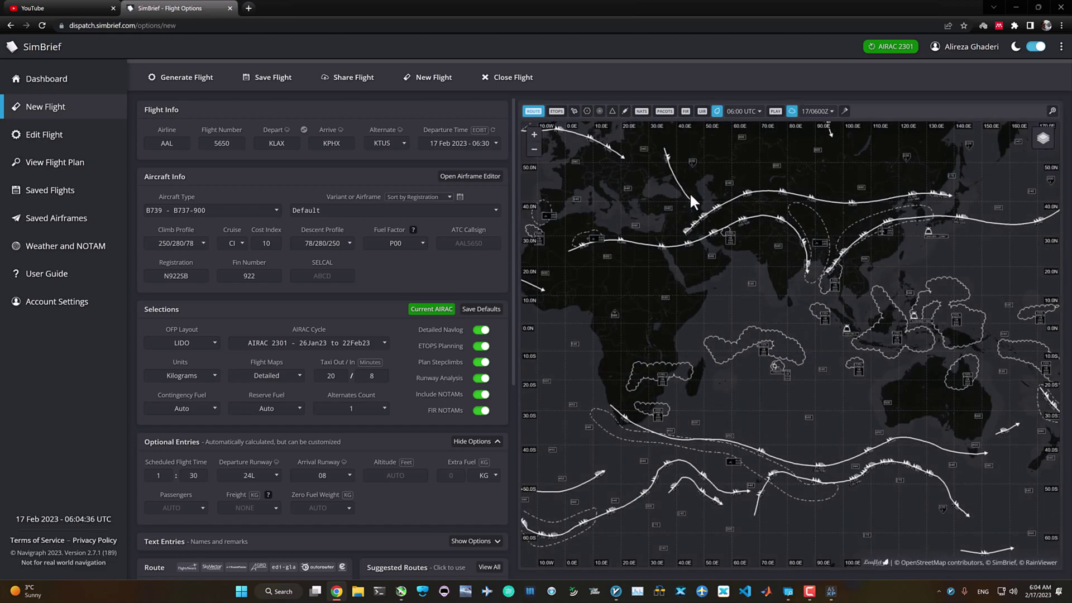
drag(689, 192, 808, 317)
scroll(809, 317, down, 1)
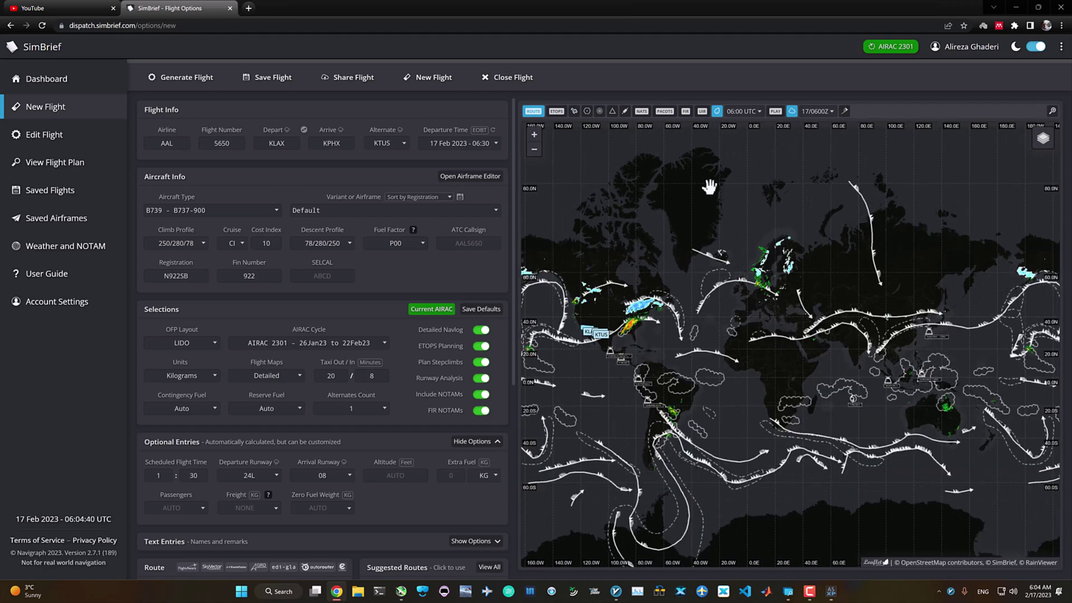
click(574, 111)
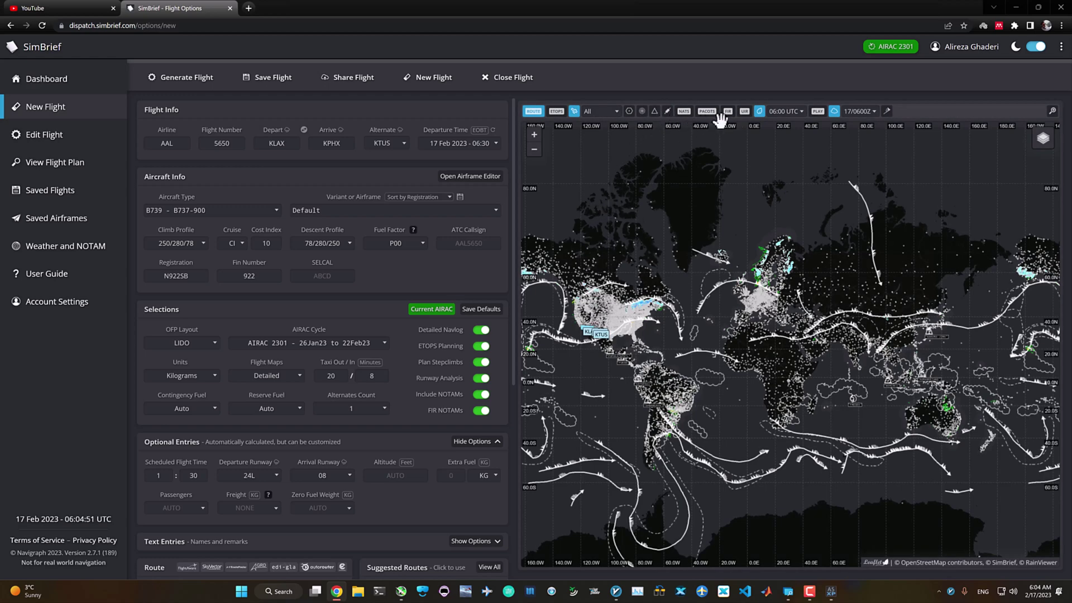
Show the FIR boundaries on the world map and hide all the airports.
click(728, 112)
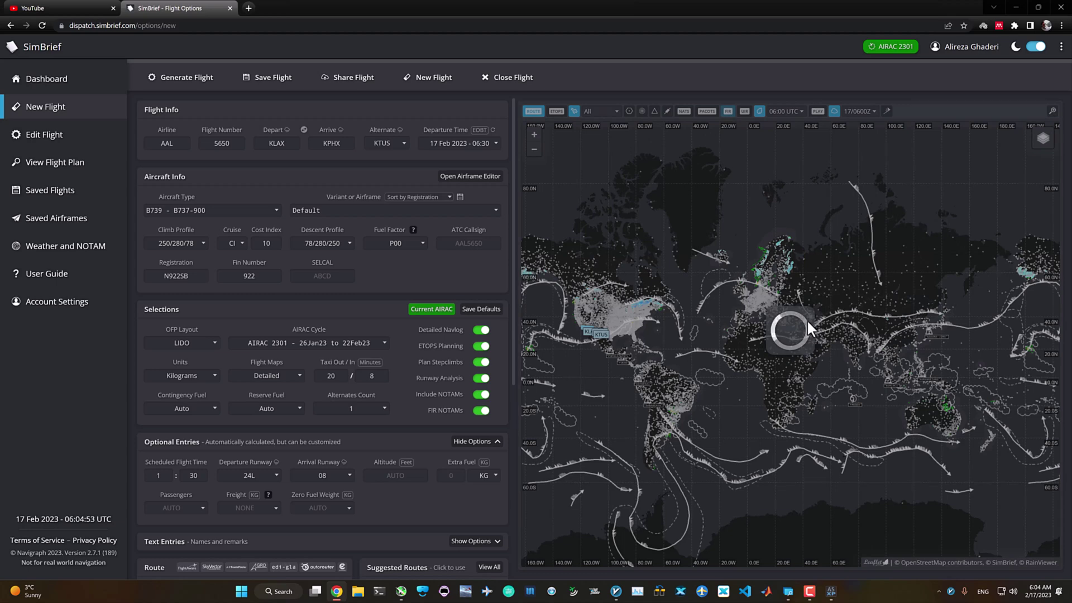
scroll(815, 349, up, 1)
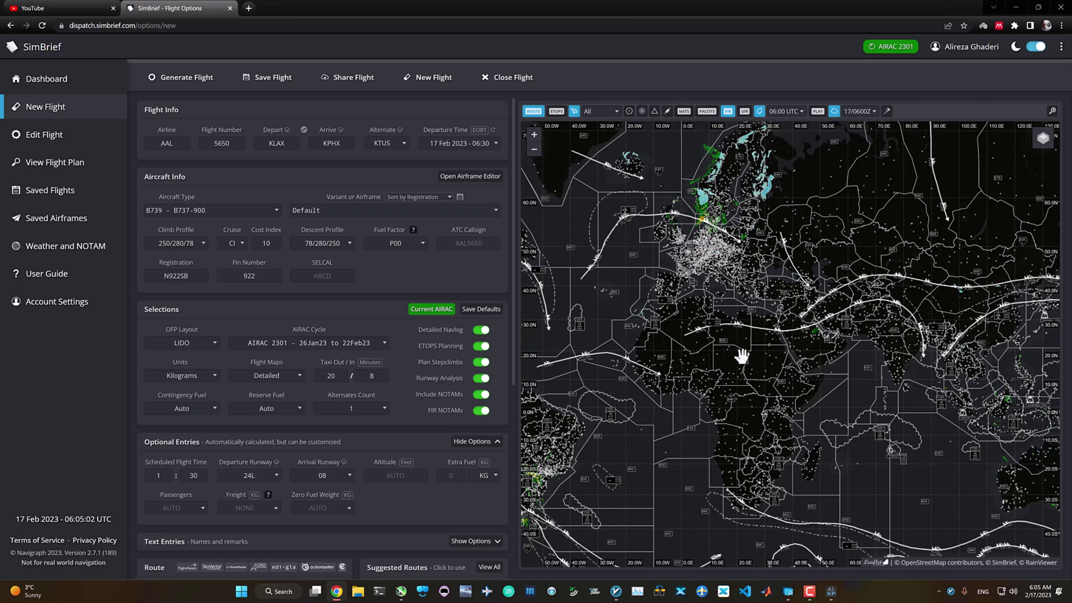
drag(580, 299, 637, 345)
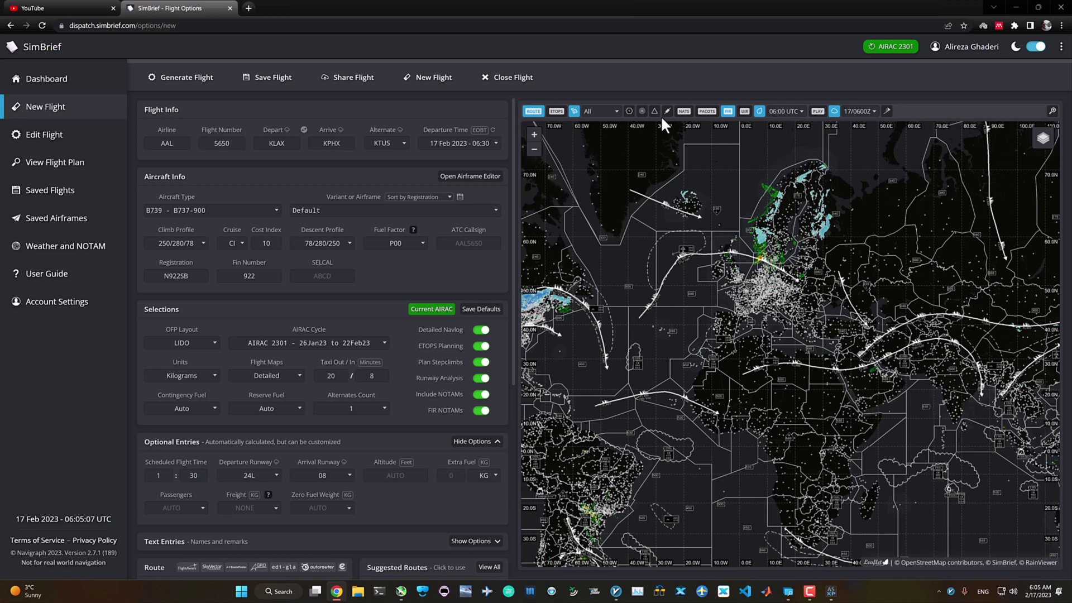
click(575, 112)
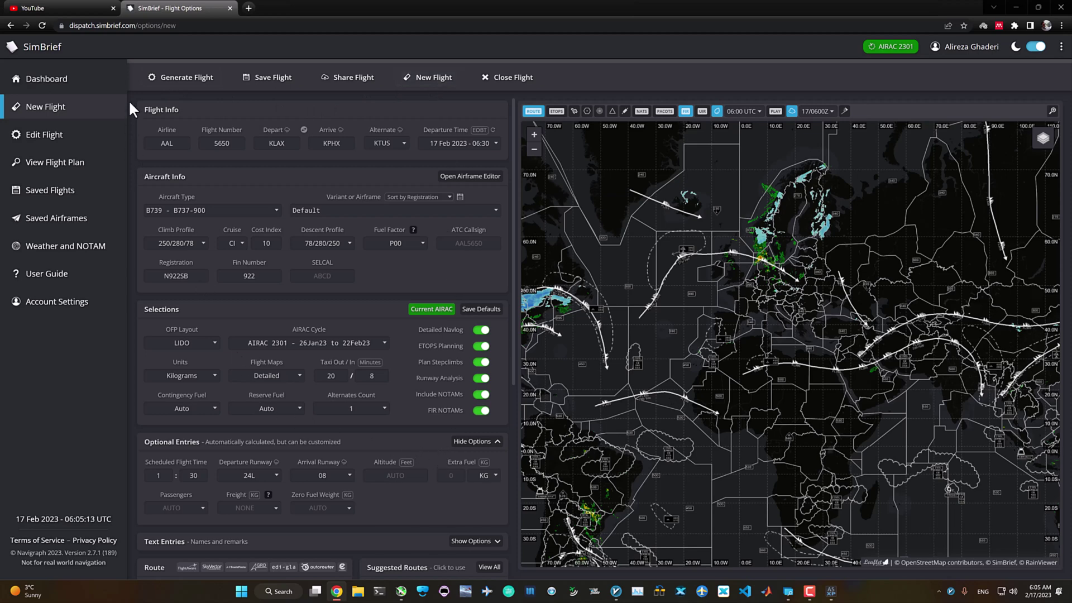
Generate the AAL5650 flight plan and go through its summary sections.
click(168, 81)
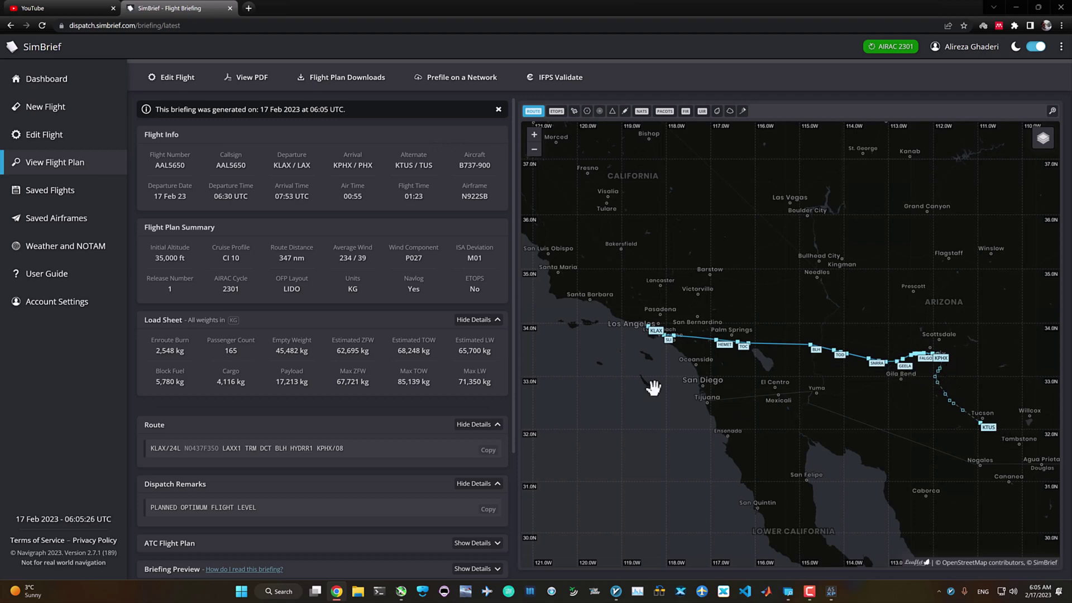
scroll(283, 339, down, 2)
scroll(184, 424, down, 1)
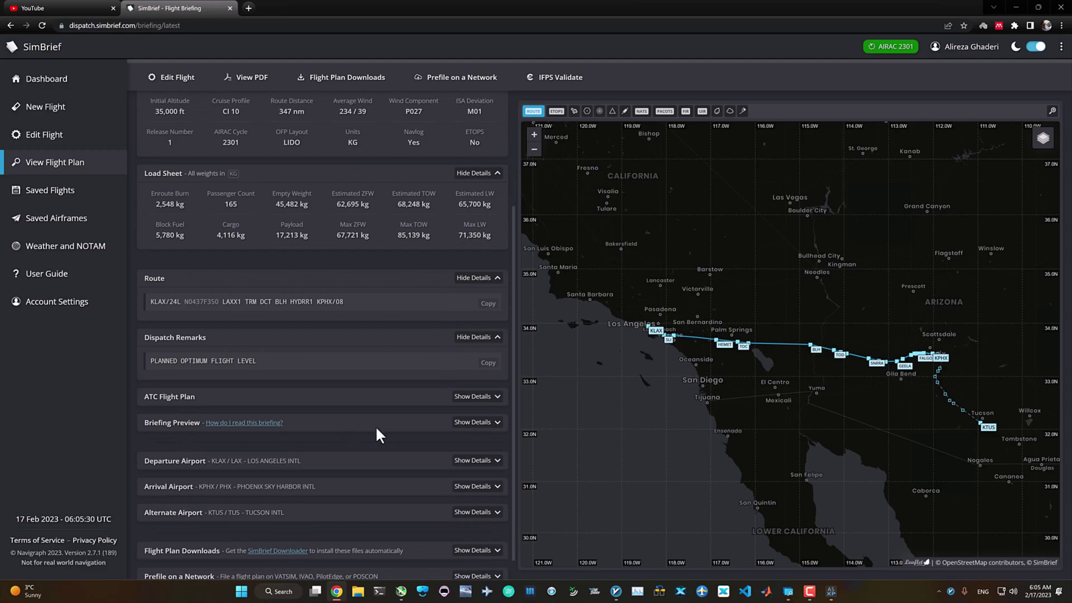
Expand the briefing preview and read through its flight log, airport weather and NOTAM sections.
click(472, 422)
scroll(464, 424, down, 4)
scroll(197, 380, down, 5)
scroll(197, 379, down, 15)
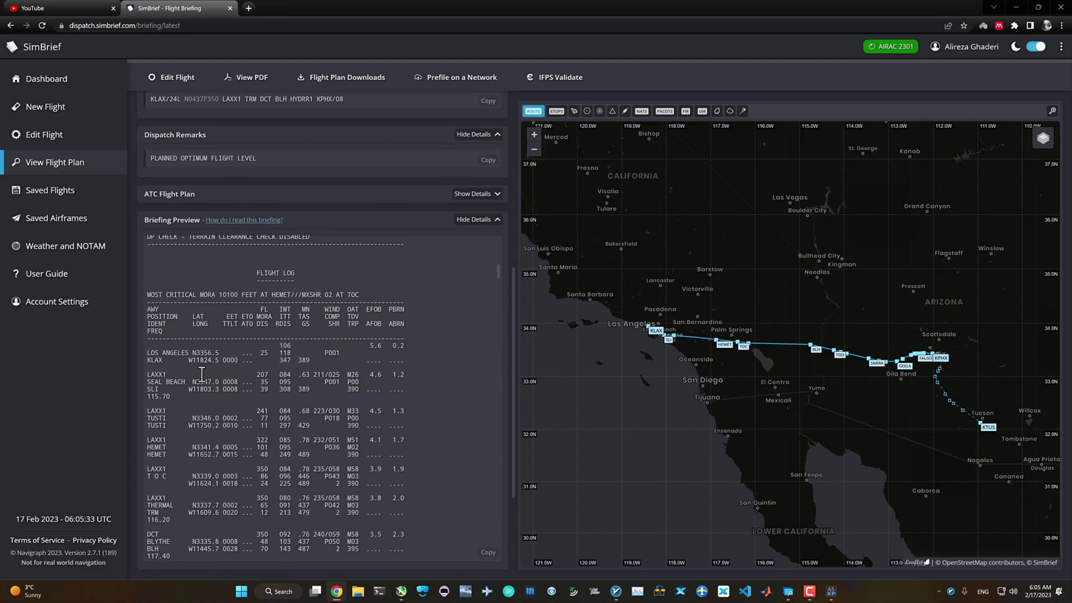
scroll(224, 366, down, 8)
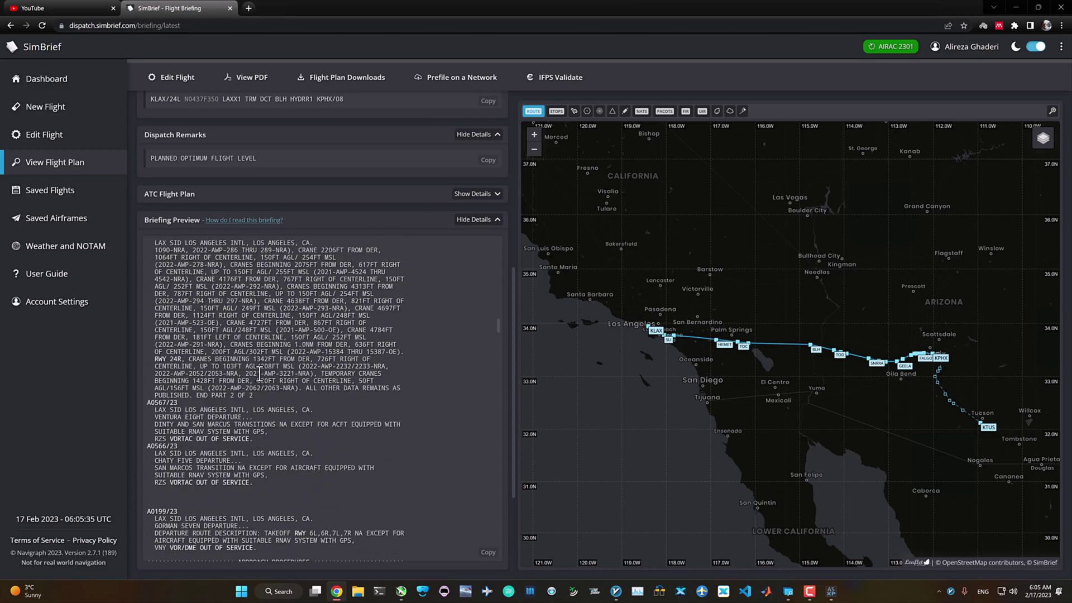
drag(495, 332, 497, 302)
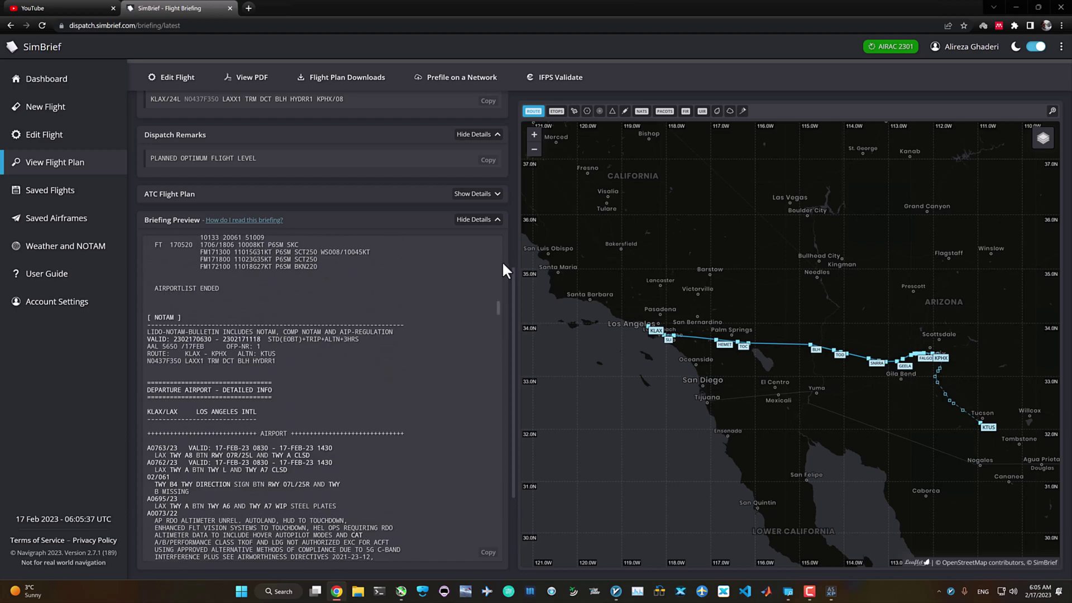
scroll(501, 279, up, 20)
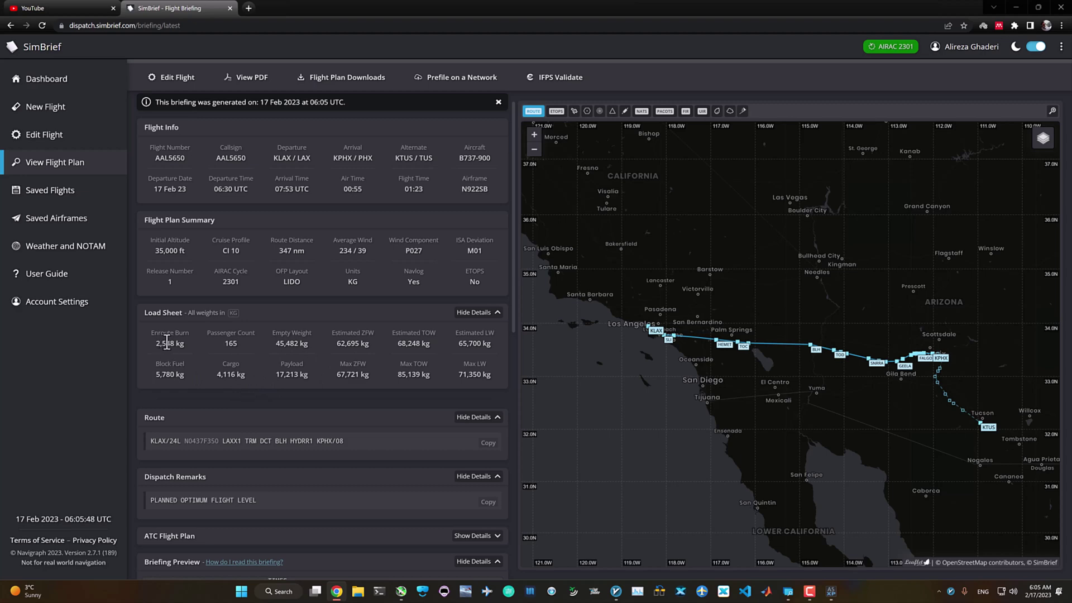
Check the enroute burn and average wind figures, and review the waypoint log and departure NOTAMs in the briefing.
drag(162, 344, 175, 344)
drag(356, 250, 363, 251)
scroll(303, 286, down, 5)
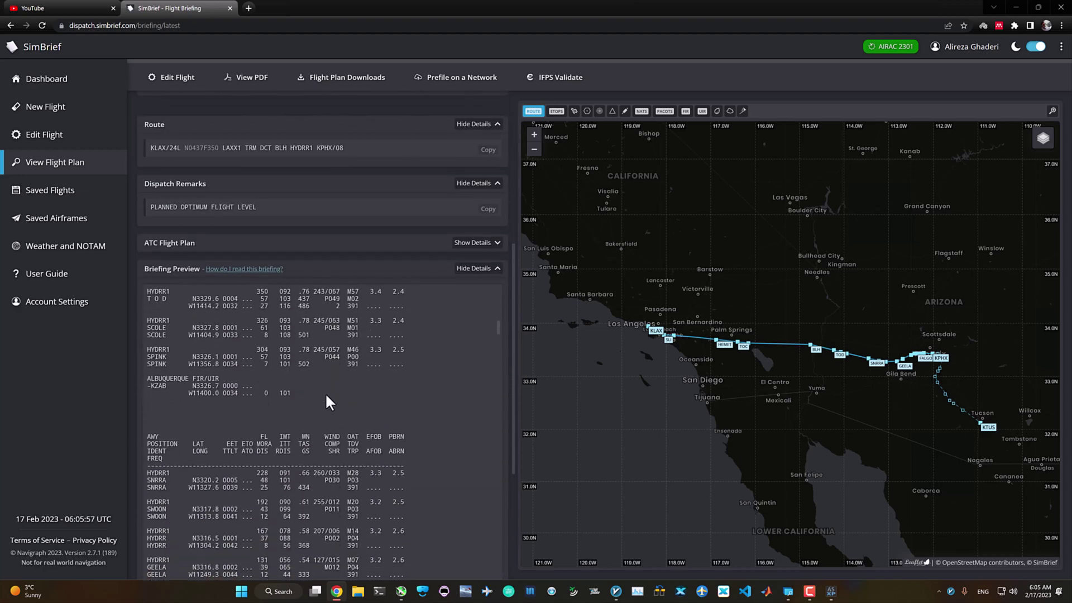
scroll(326, 393, down, 12)
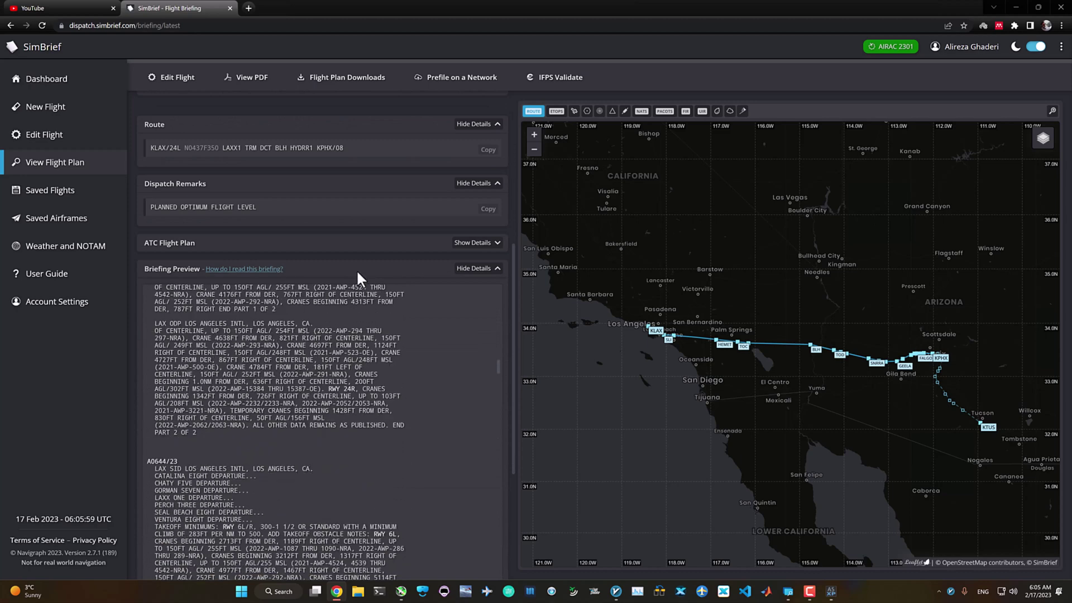
scroll(356, 269, up, 4)
scroll(234, 364, up, 2)
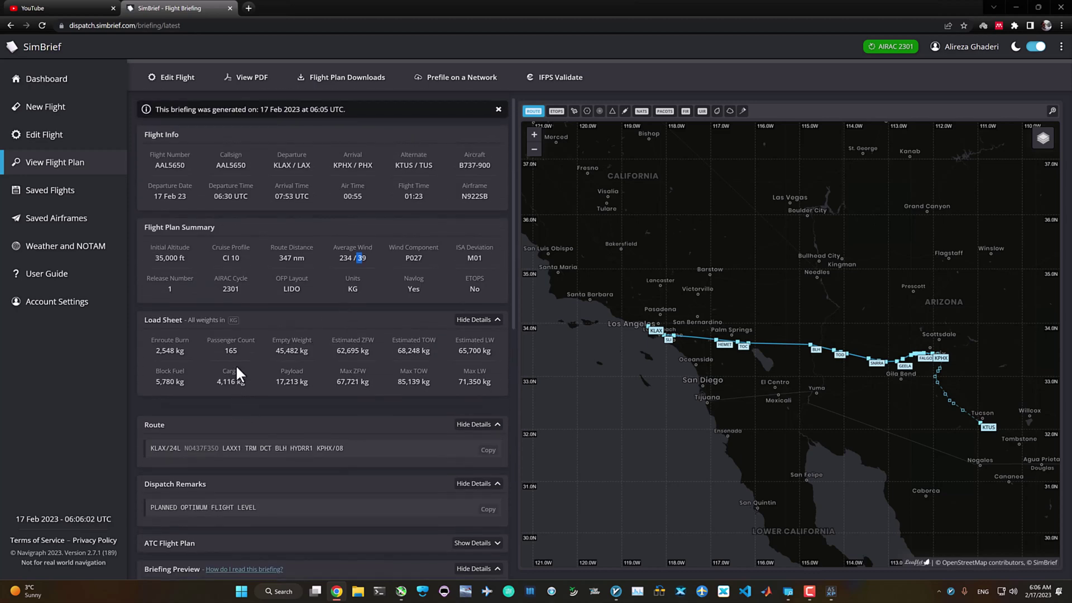
Expand the ATC flight plan and examine its callsign, aircraft type and equipment codes.
scroll(235, 364, down, 4)
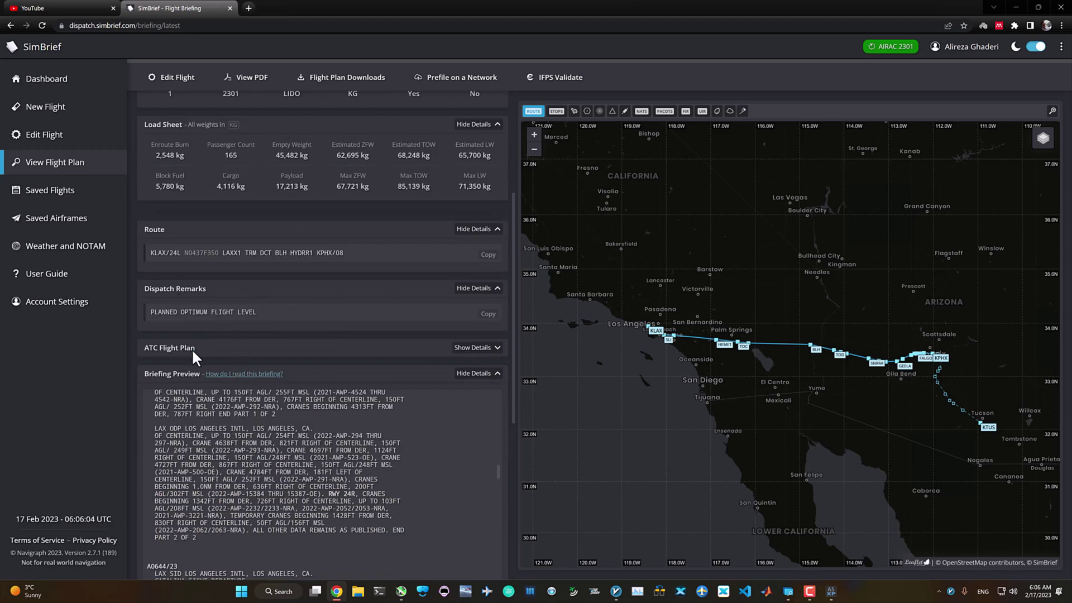
click(475, 348)
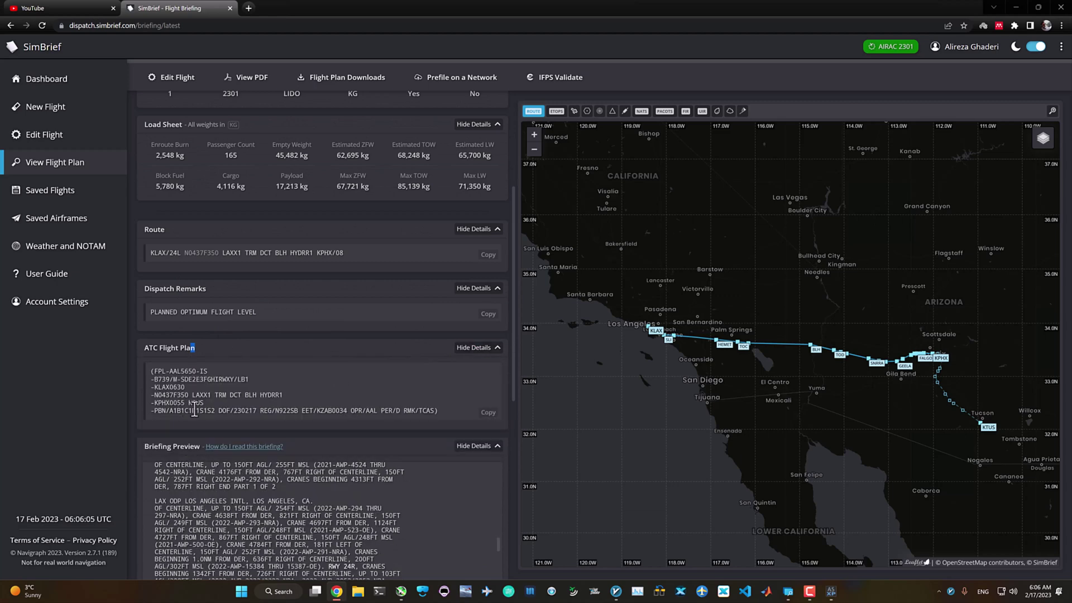
triple_click(440, 412)
drag(291, 398, 156, 371)
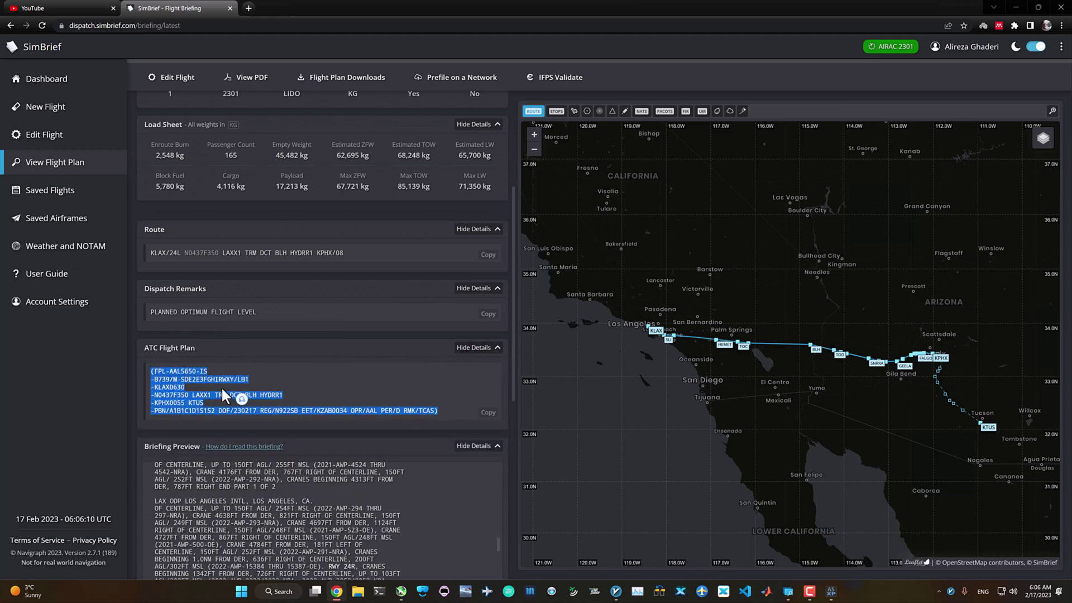
click(179, 386)
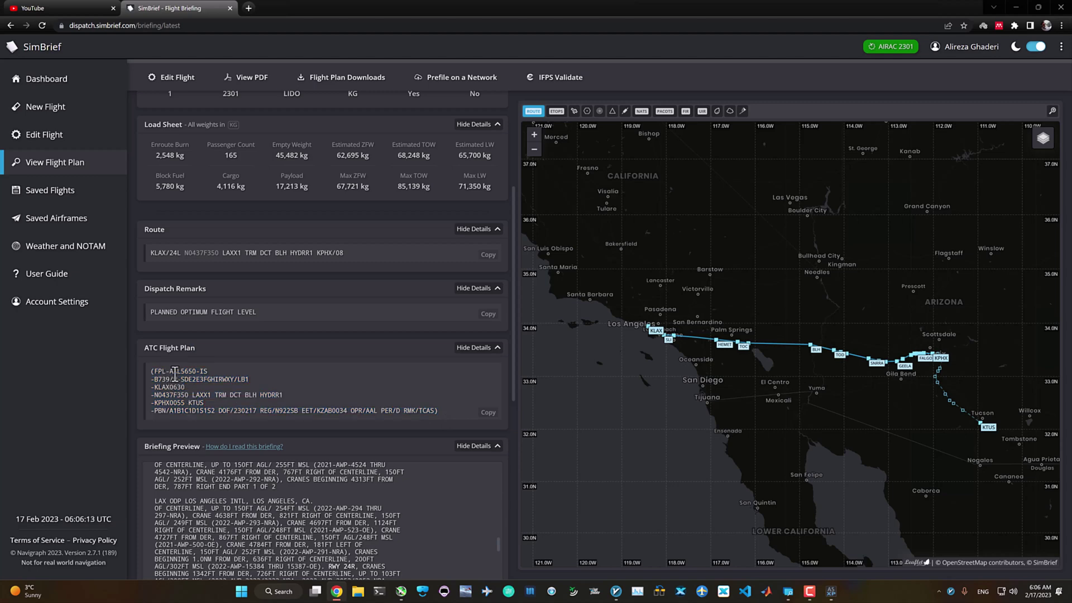
mouse_move(173, 371)
mouse_down()
mouse_move(197, 371)
mouse_move(169, 379)
mouse_up()
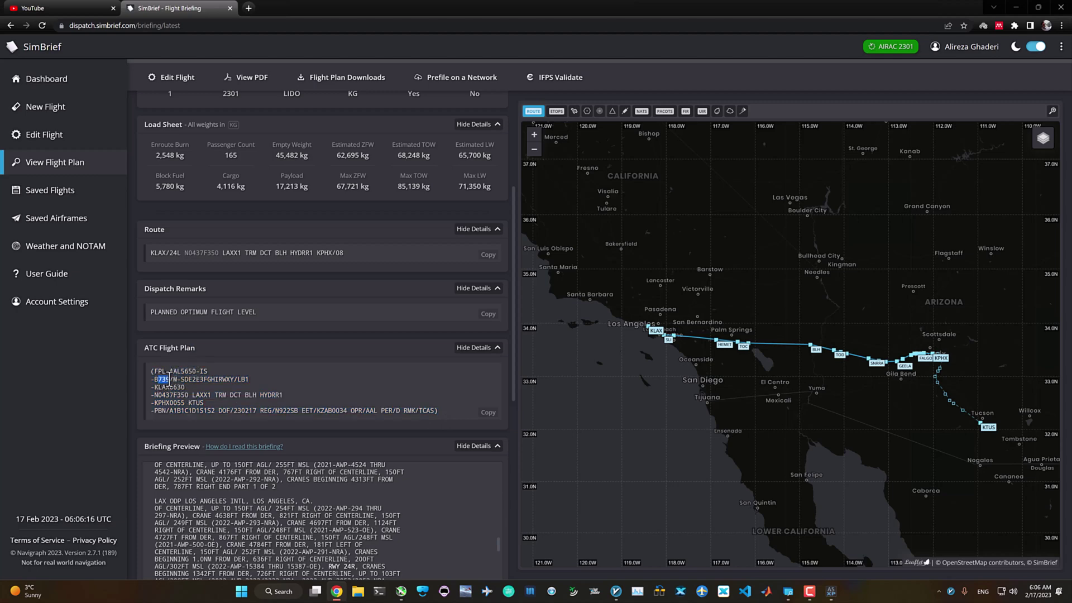
click(195, 380)
drag(180, 380, 235, 380)
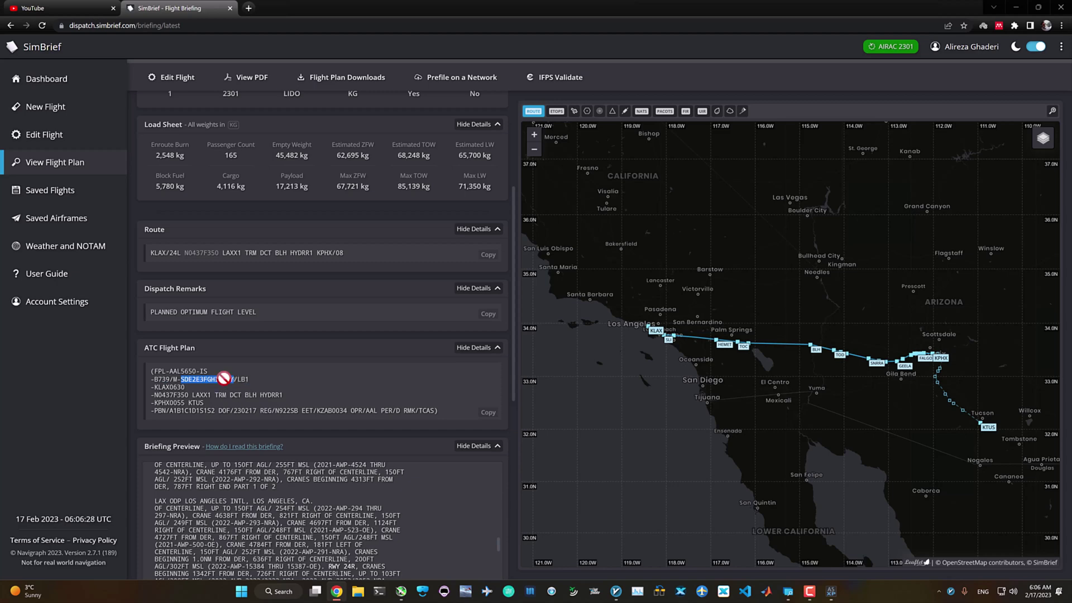
click(228, 380)
drag(224, 379, 220, 379)
scroll(230, 373, down, 3)
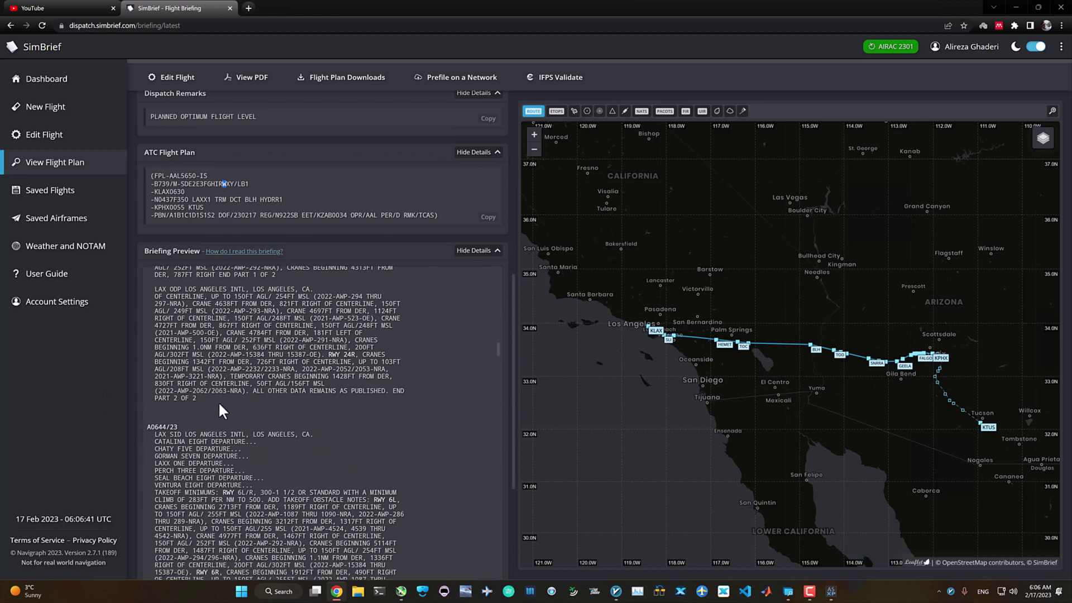
Expand the KLAX departure airport details and examine the METAR, TAF and VATSIM ATIS.
scroll(220, 412, down, 5)
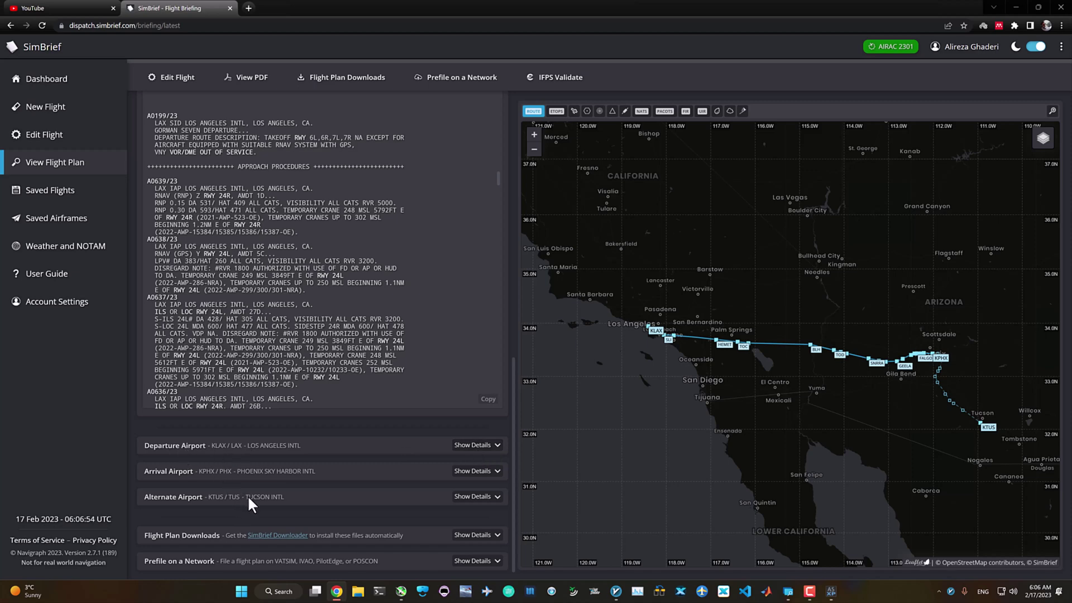
click(464, 451)
scroll(334, 354, up, 2)
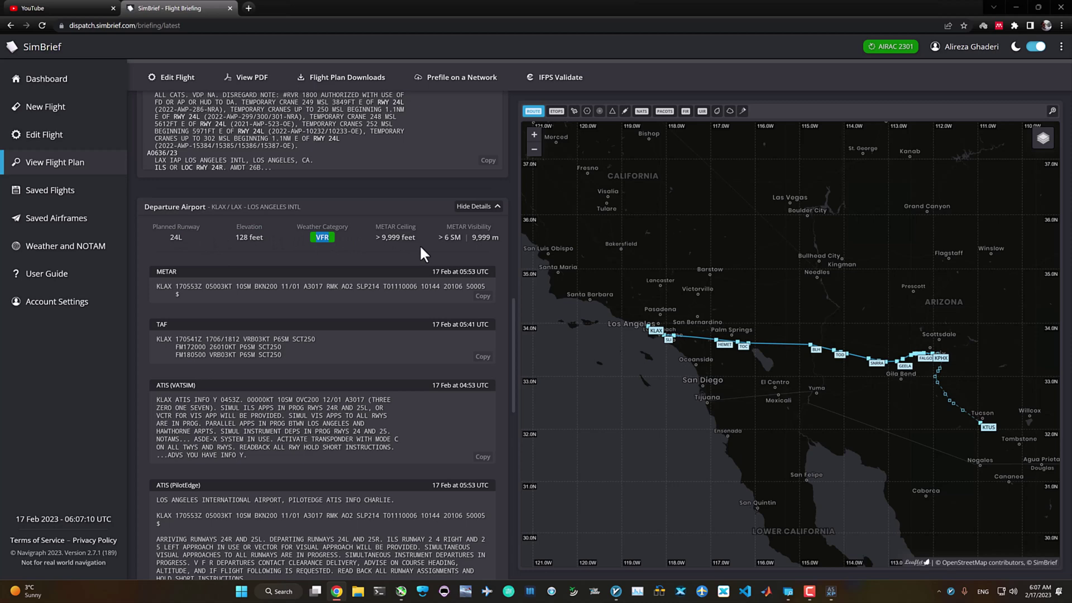
triple_click(288, 286)
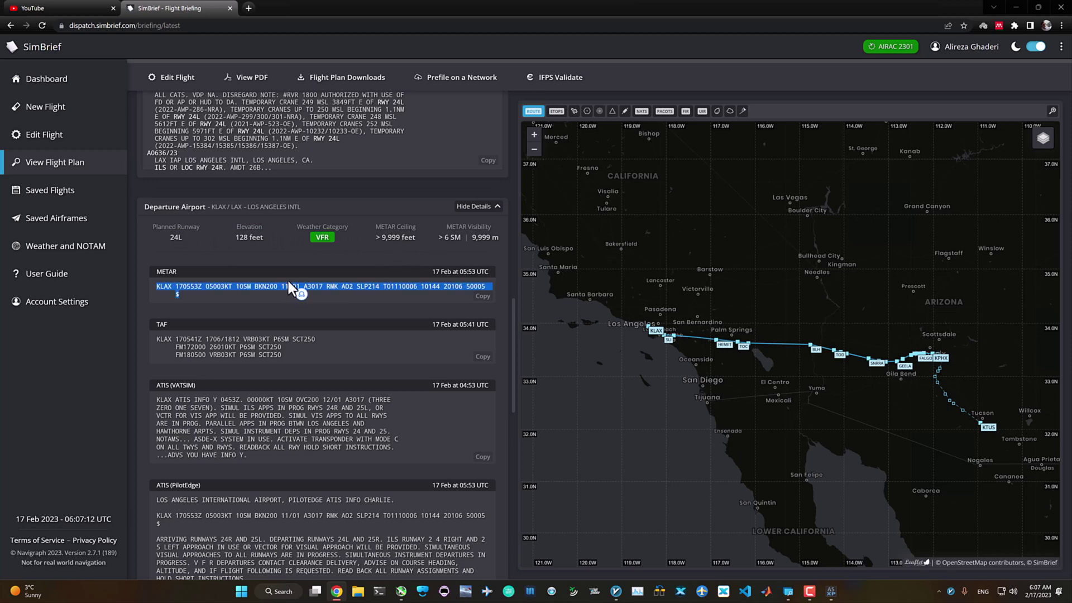
drag(187, 338, 197, 339)
drag(222, 431, 188, 407)
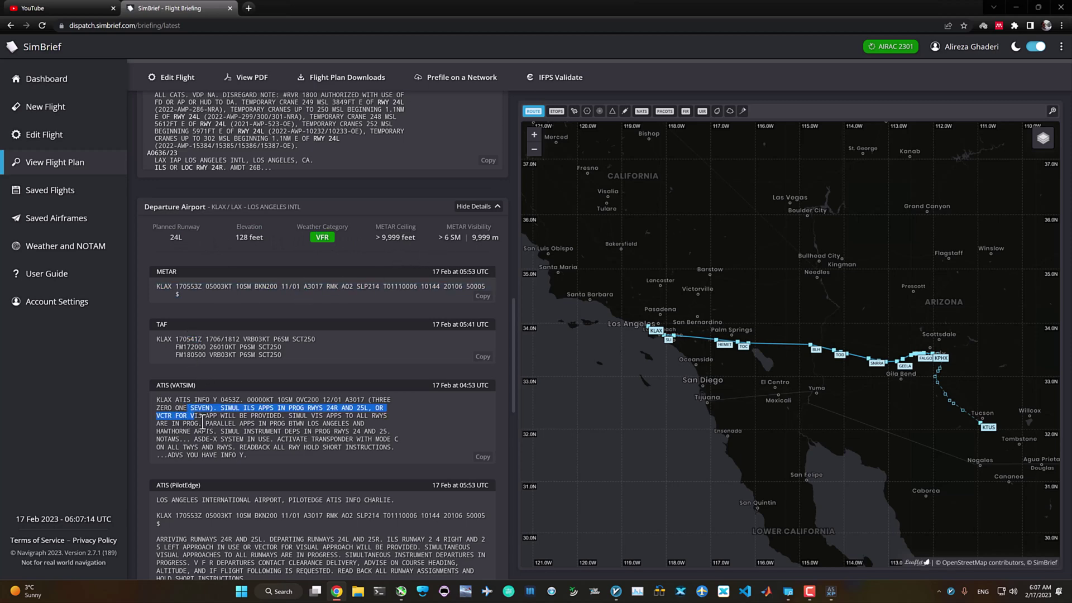
Read the PilotEdge and real-world ATIS and the airport and approach NOTAMs for KLAX.
scroll(167, 425, down, 2)
scroll(169, 413, down, 4)
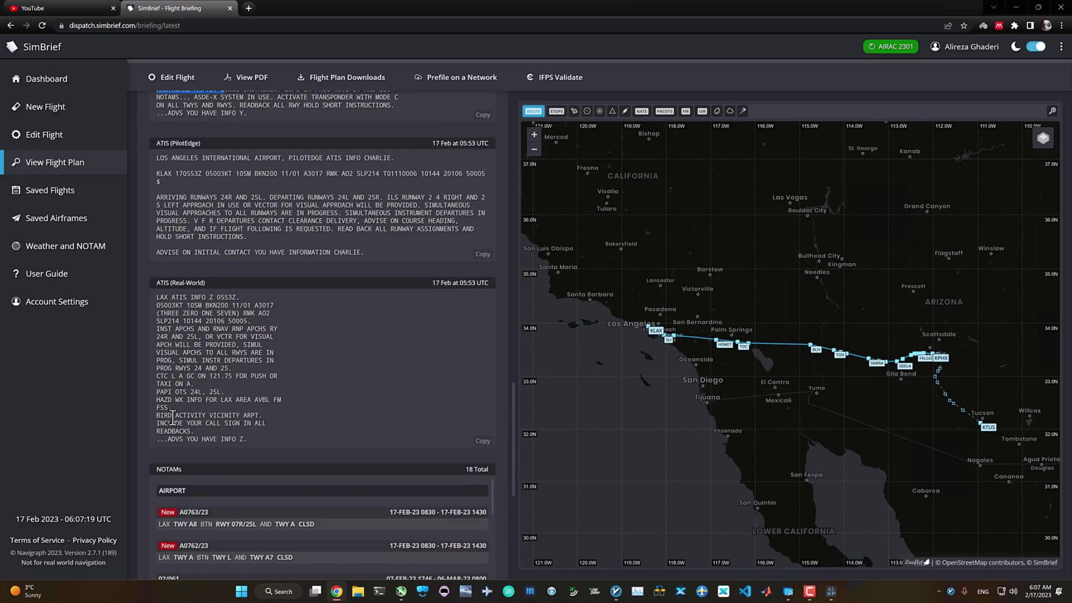
scroll(173, 416, down, 3)
scroll(173, 415, down, 5)
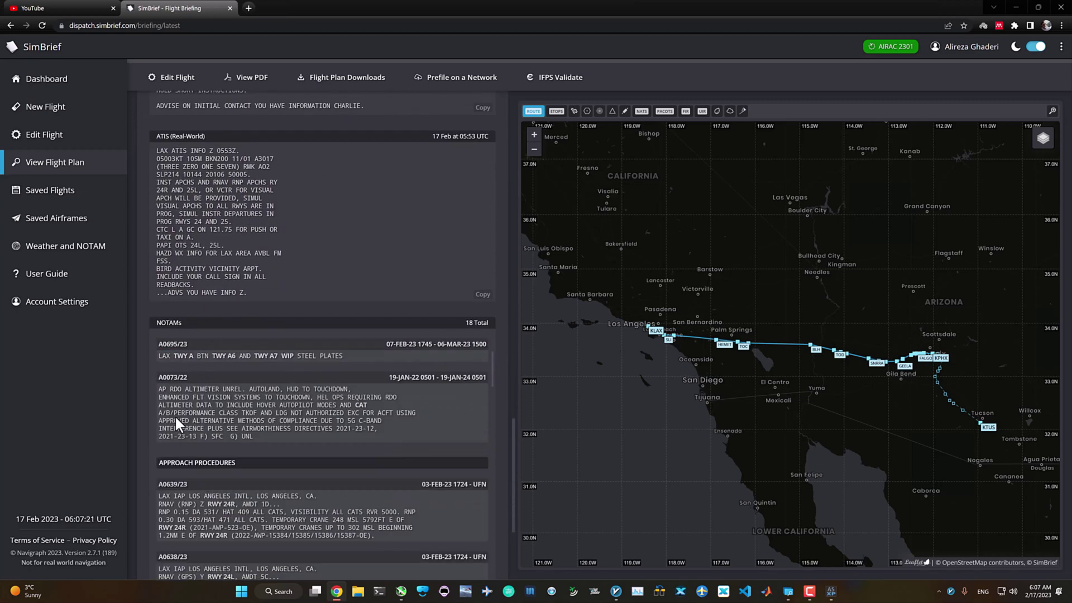
scroll(134, 367, down, 3)
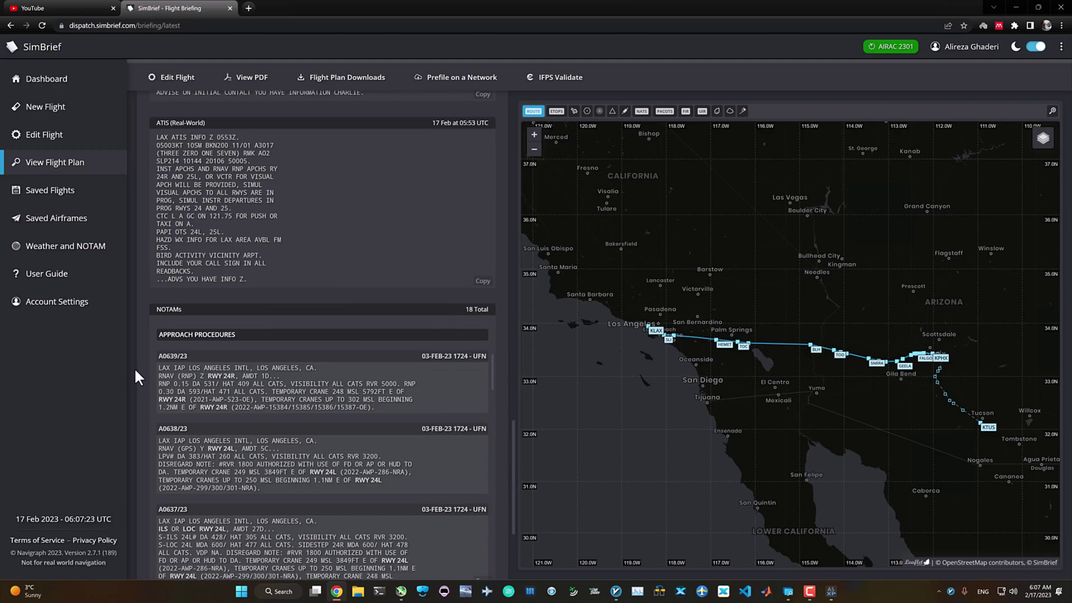
scroll(136, 369, up, 9)
scroll(138, 369, up, 5)
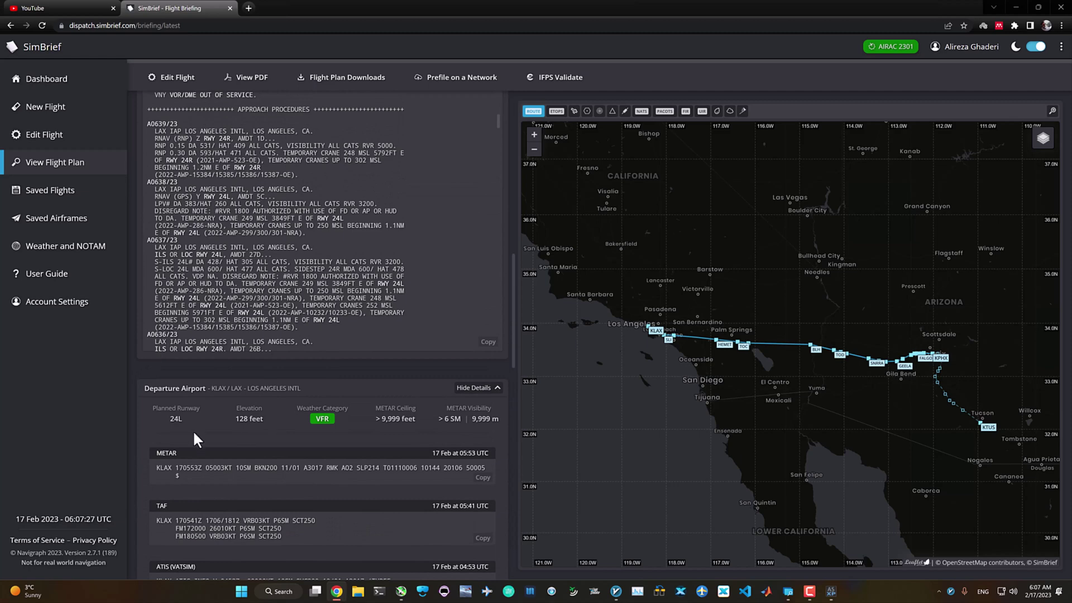
scroll(272, 418, down, 7)
drag(188, 199, 224, 222)
scroll(163, 417, down, 8)
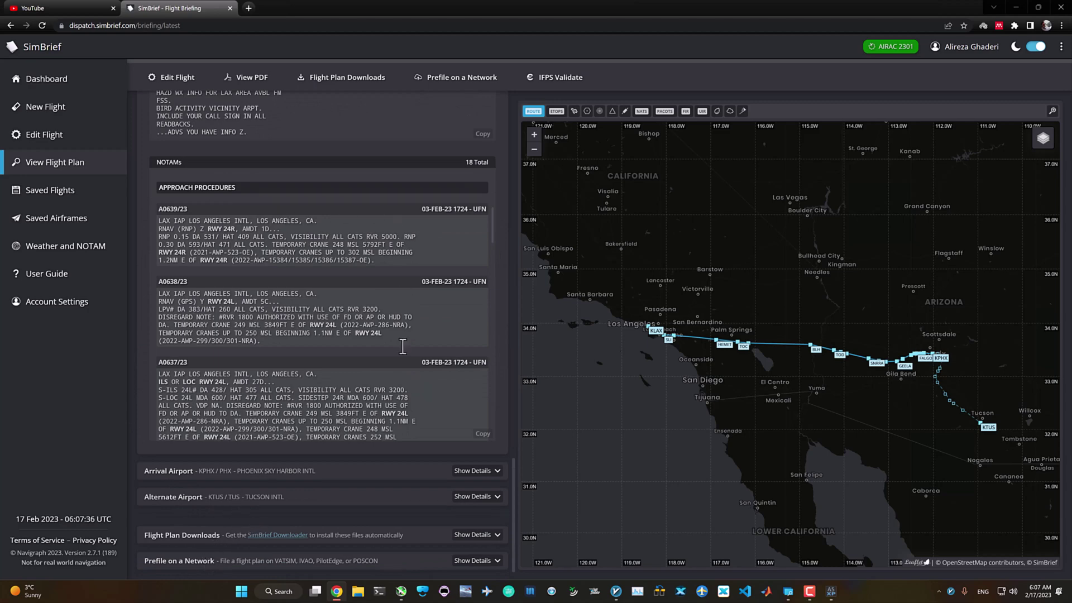
Open the VATSIM prefile form for this flight, review its prefilled flight details, and close it without filing.
click(466, 560)
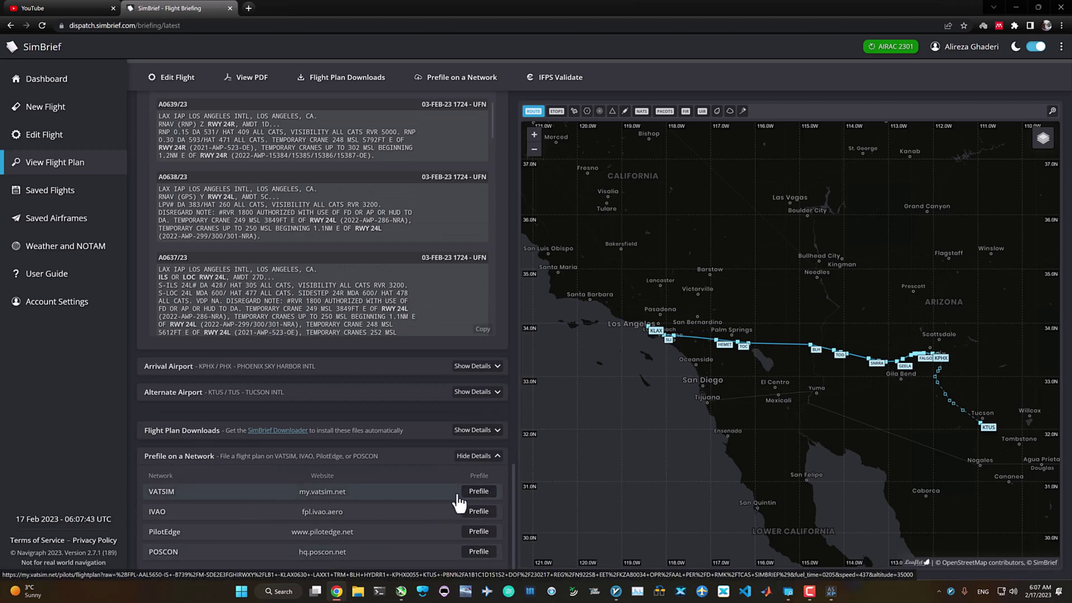
click(481, 492)
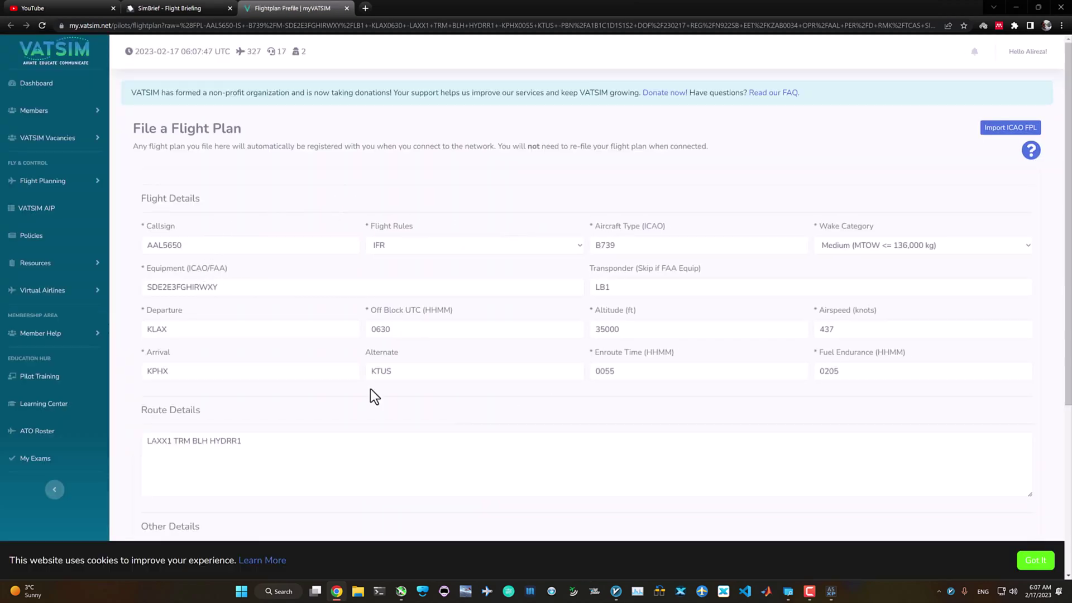
scroll(372, 231, down, 3)
scroll(370, 231, down, 1)
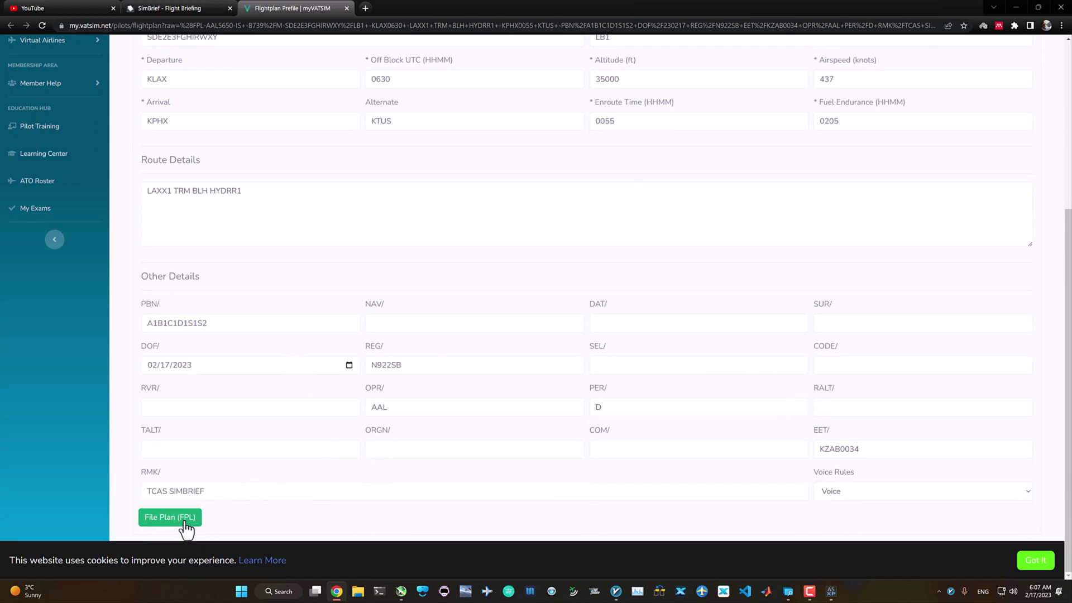
scroll(383, 229, up, 5)
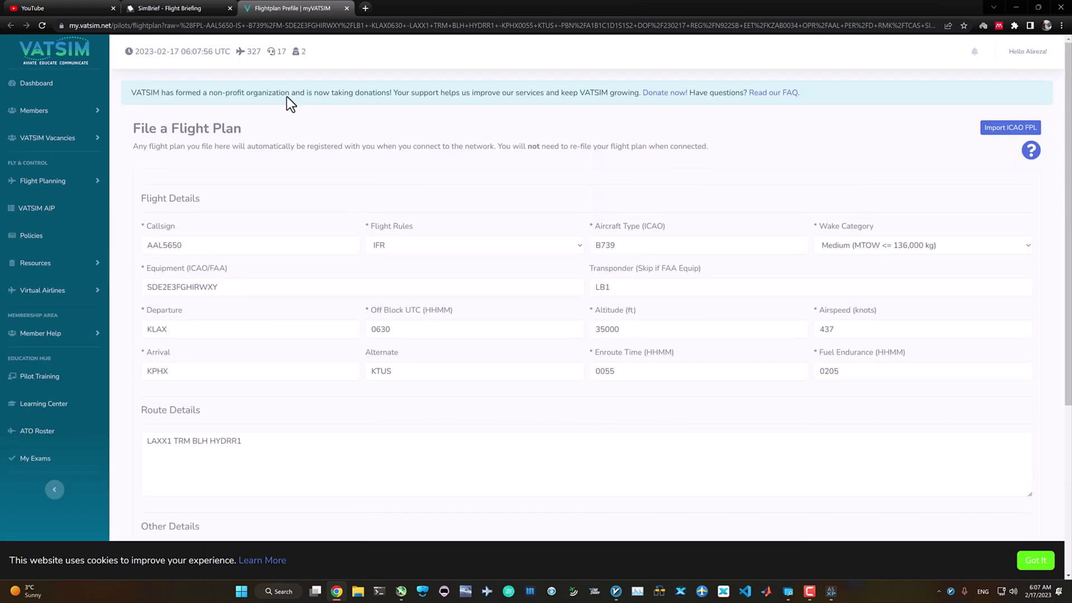
click(347, 7)
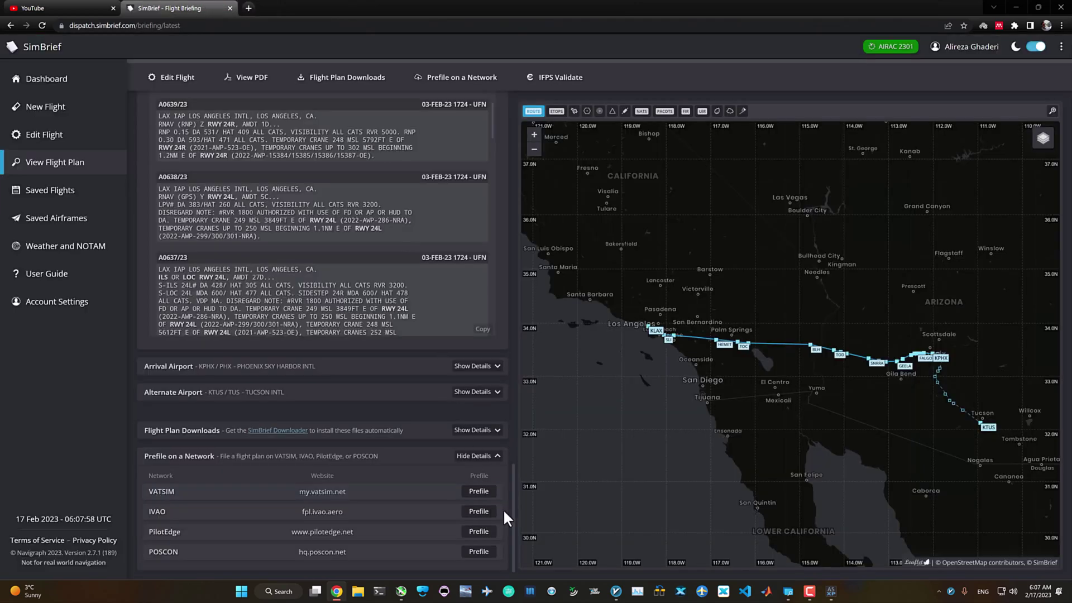
Open the Navigraph Charts application.
click(531, 591)
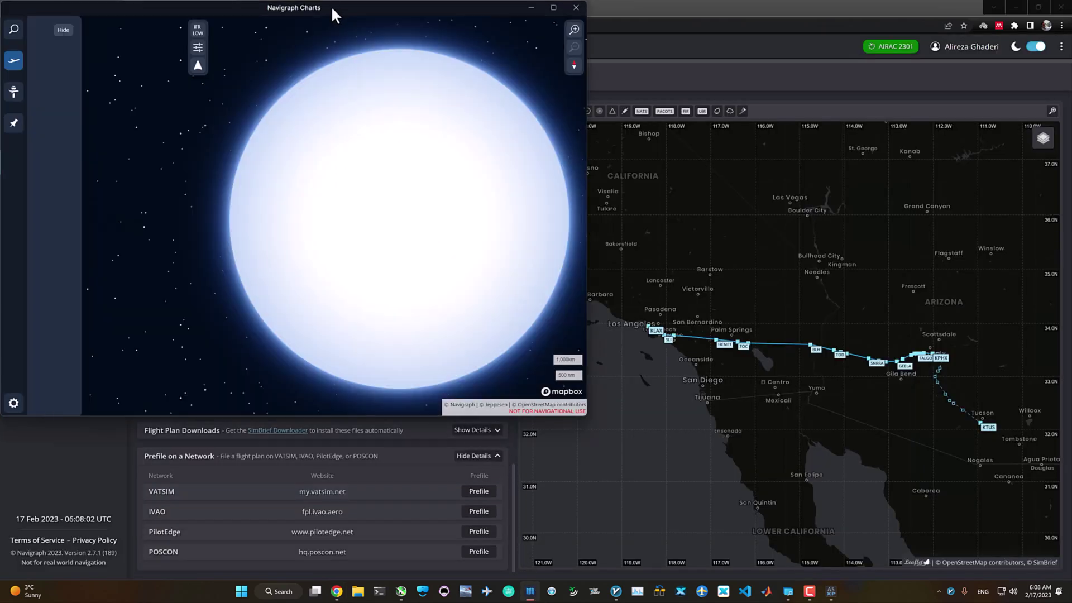
Import the latest KLAX to KPHX flight for AAL5650, with the LAXX1 departure, from SimBrief into Navigraph Charts.
drag(330, 8, 570, 74)
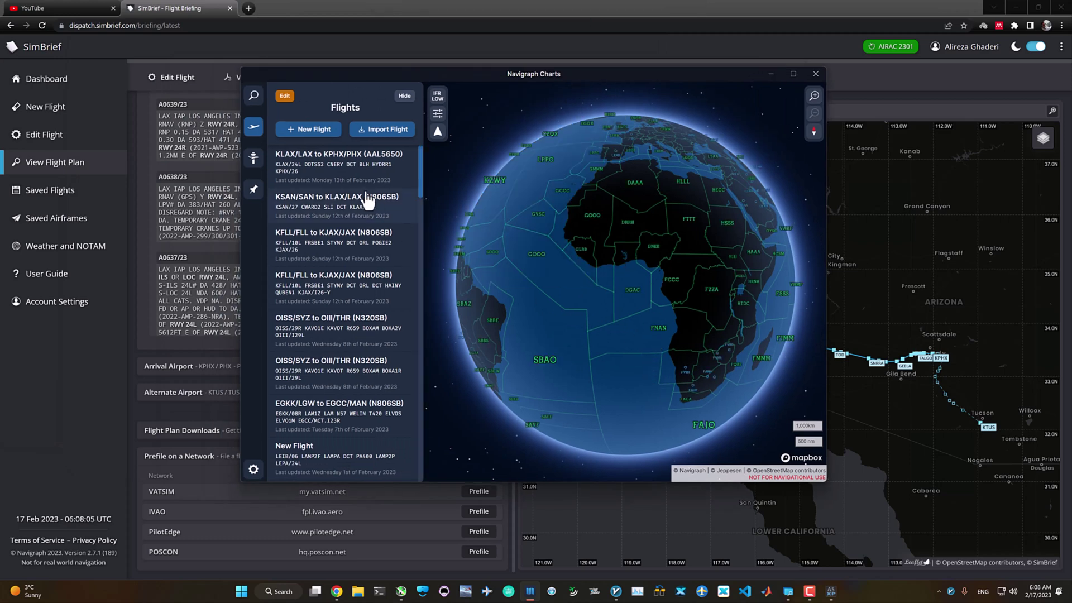
click(370, 138)
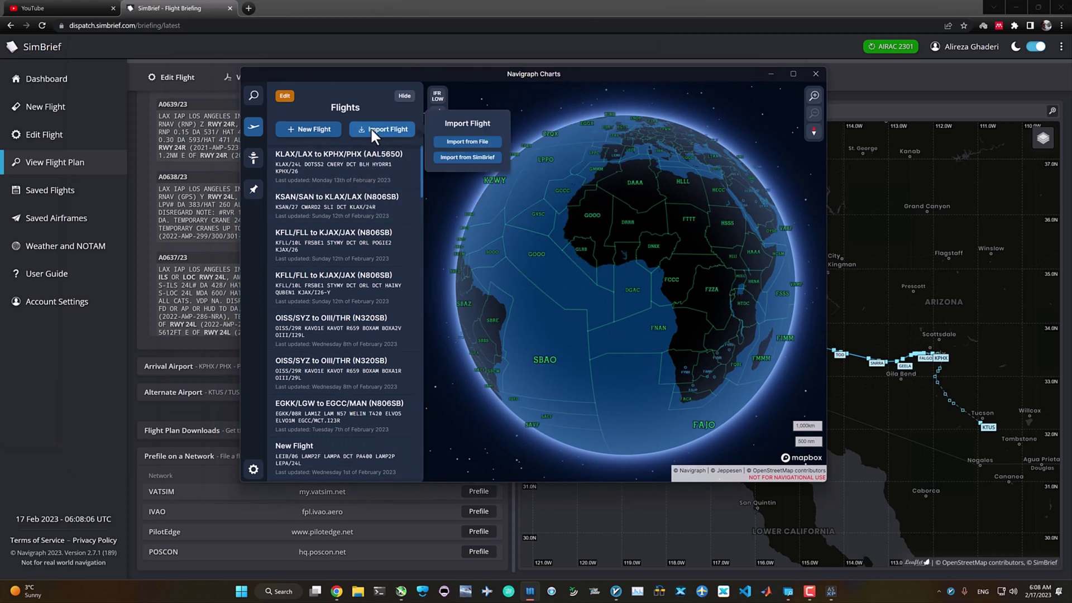
click(455, 164)
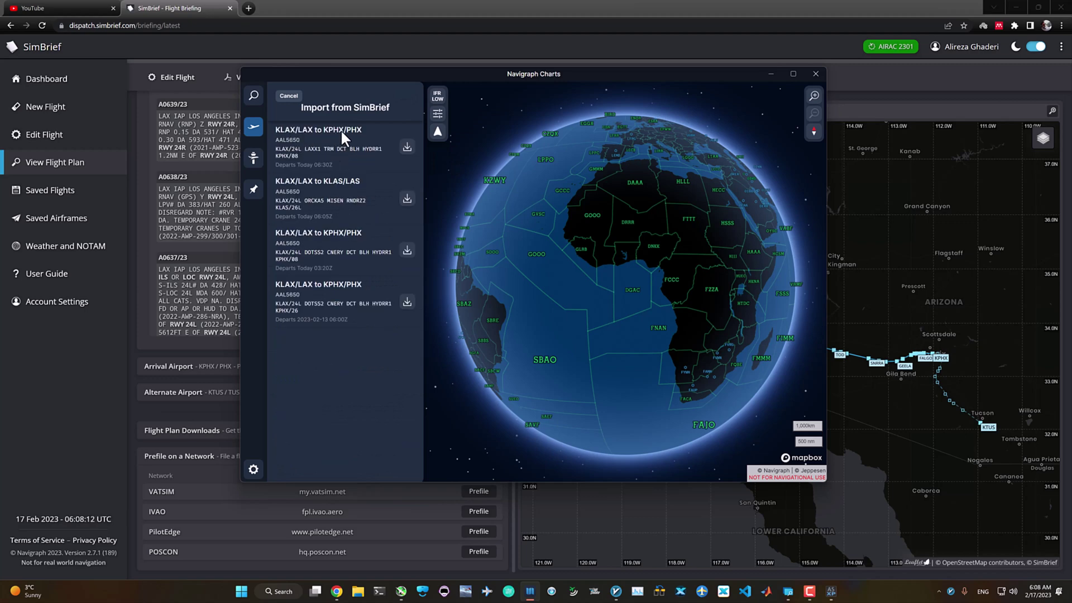
click(405, 149)
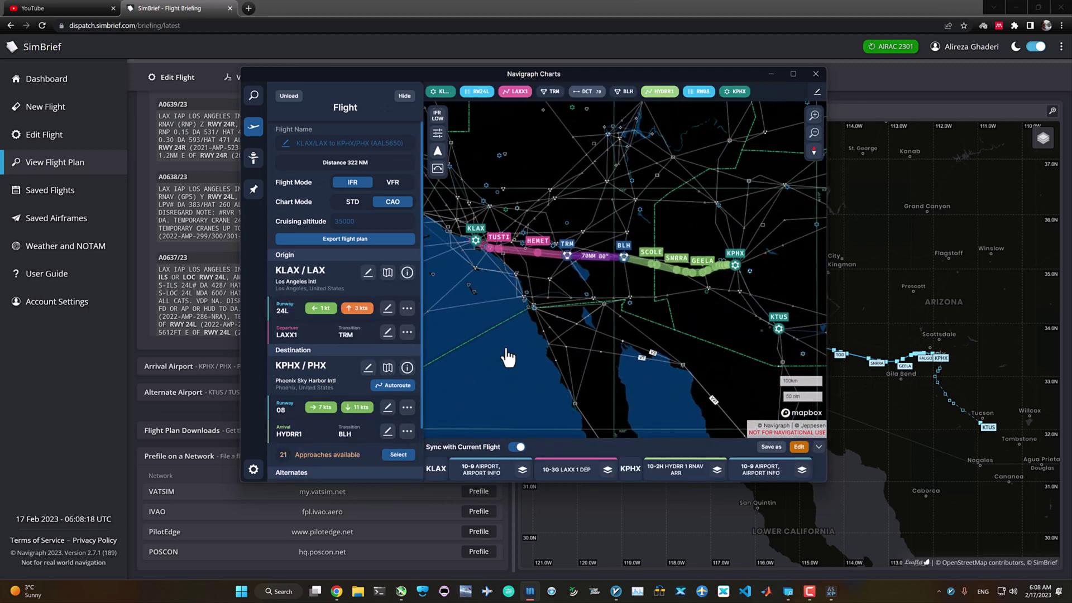
View the KLAX airport chart, the LAXX 1 departure chart and the KPHX HYDRR 1 RNAV arrival chart, and minimise Navigraph Charts.
click(439, 471)
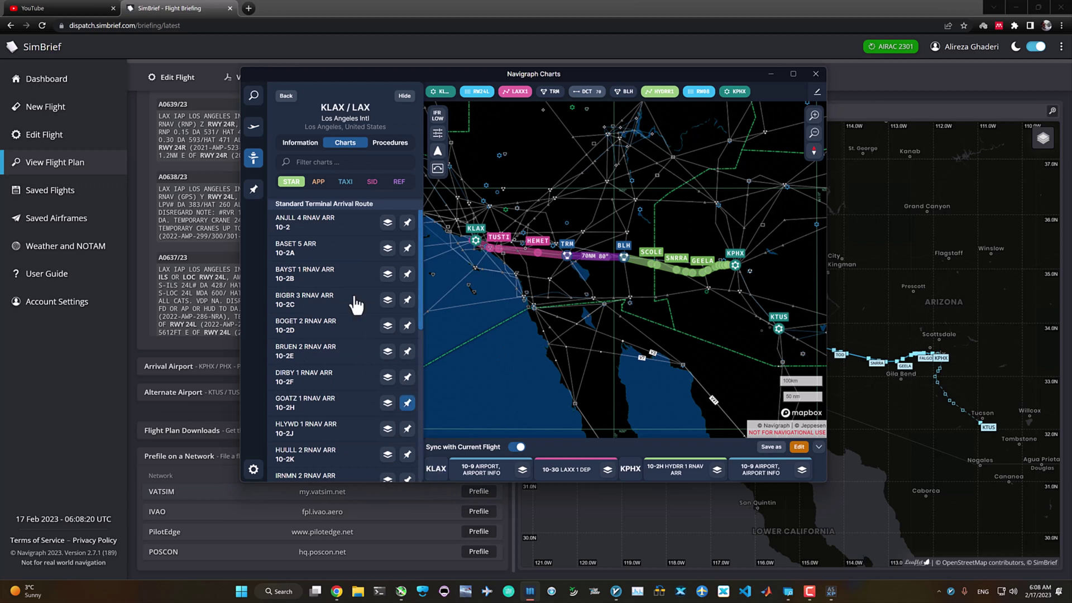
click(473, 473)
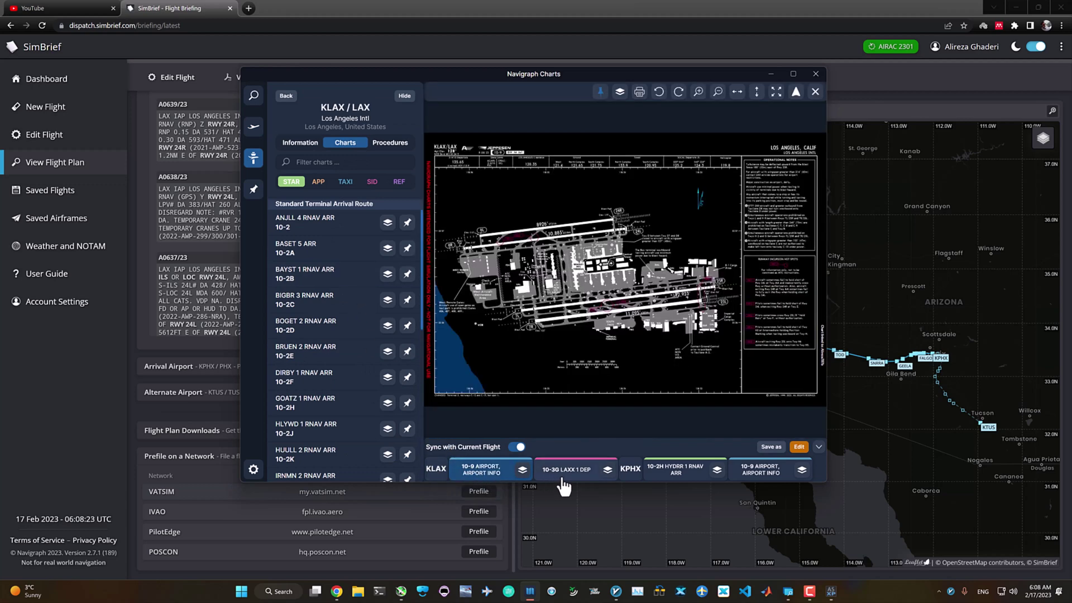
click(574, 475)
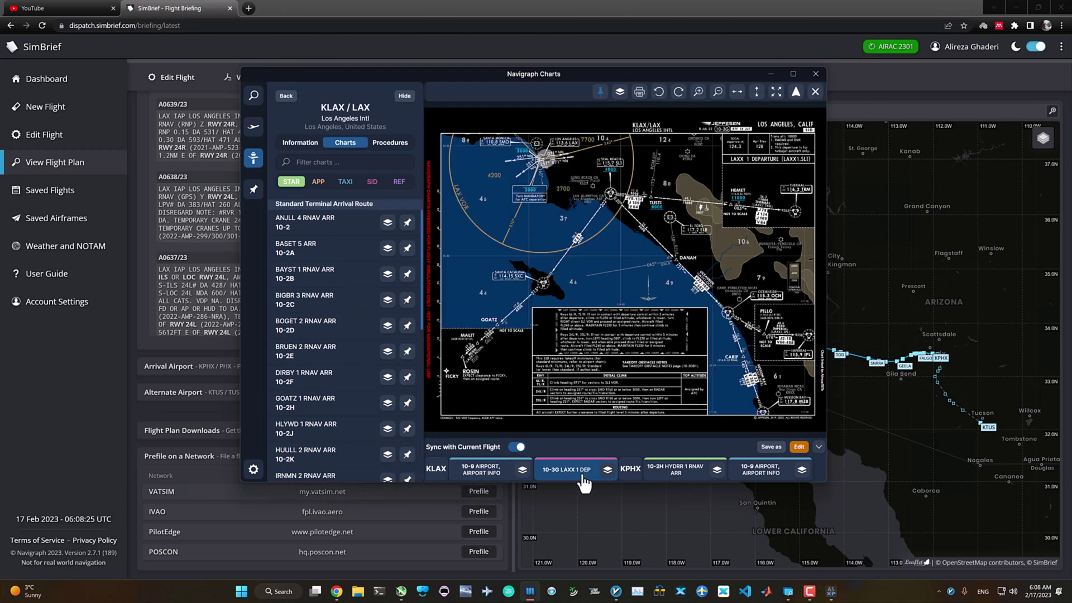
click(653, 474)
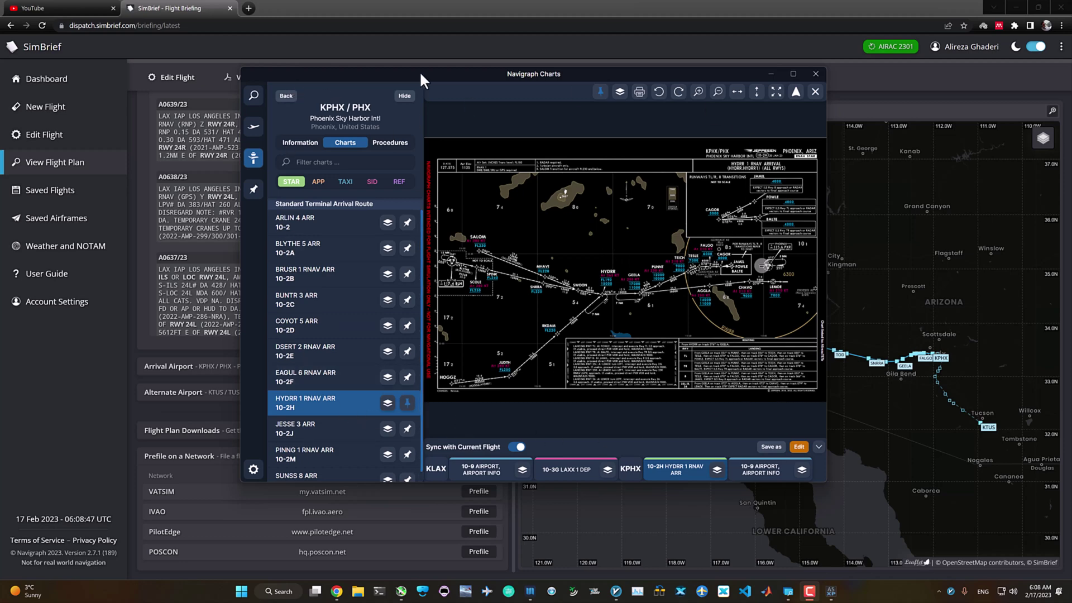
click(772, 76)
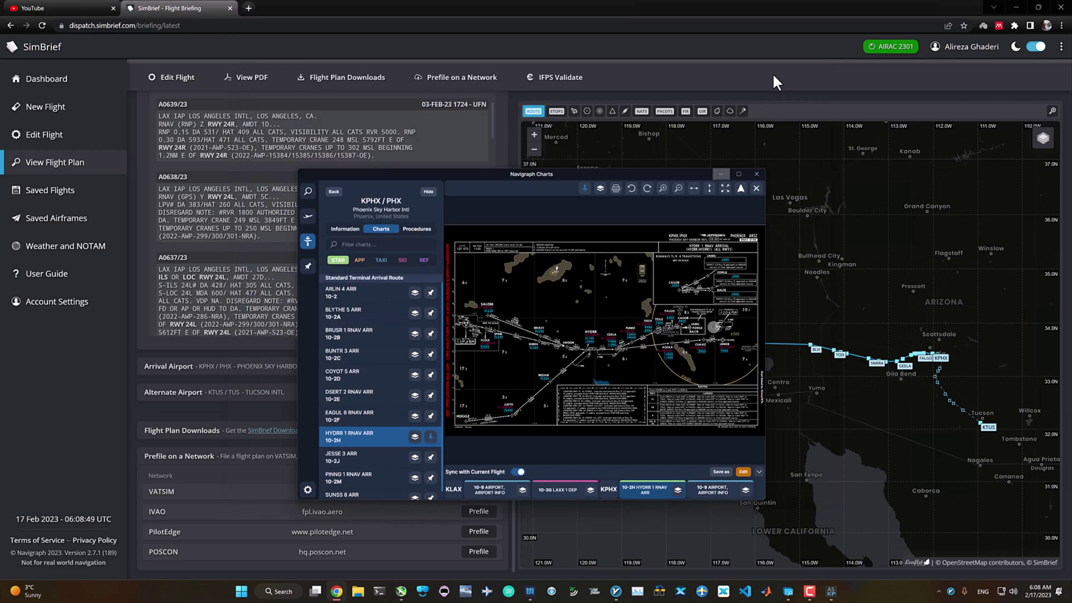
click(721, 174)
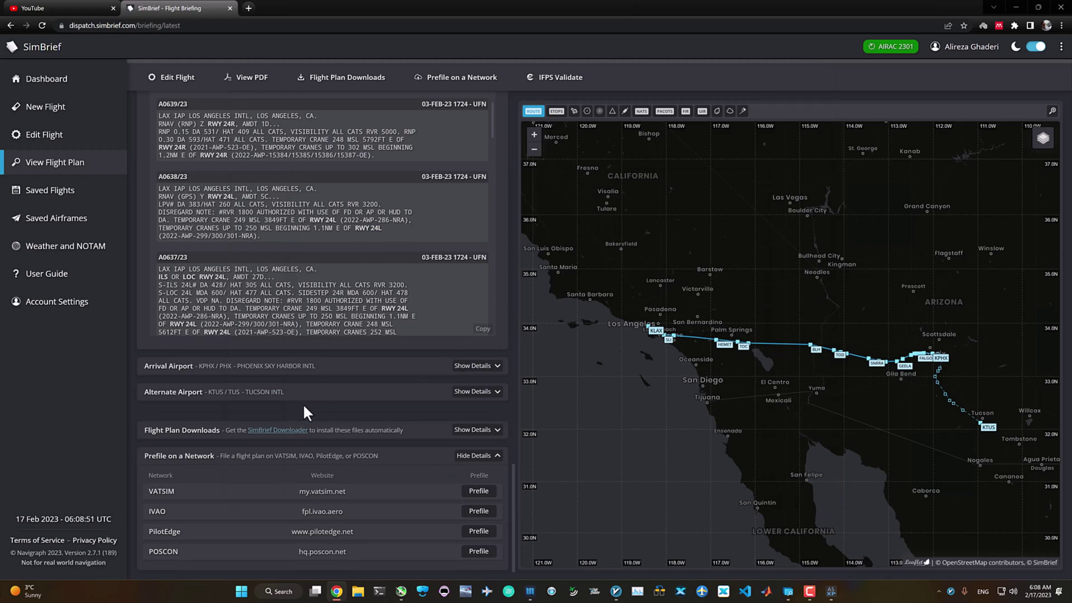
scroll(316, 408, up, 15)
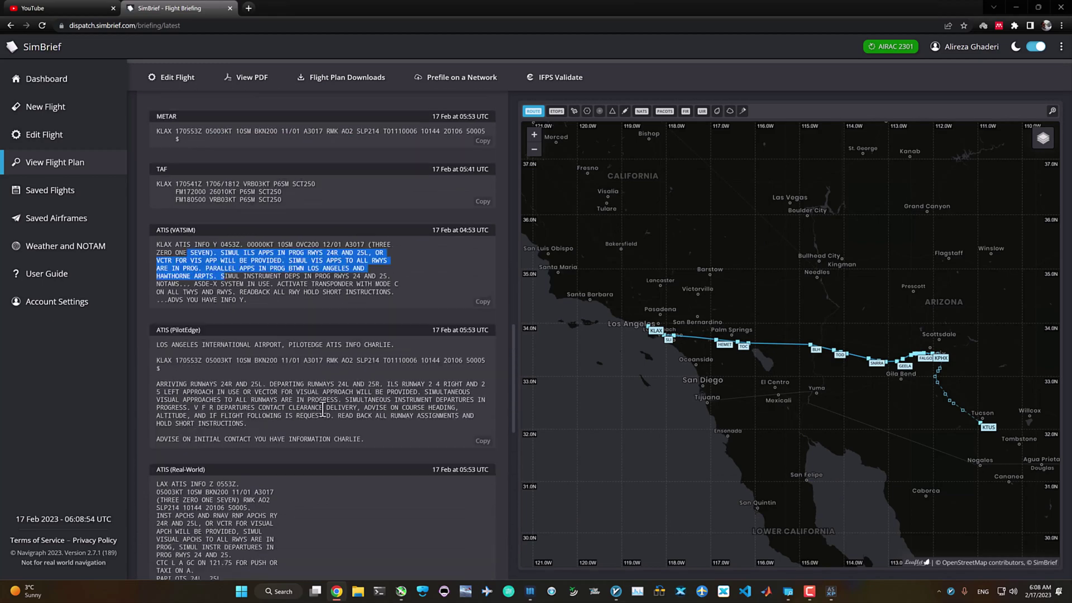
scroll(322, 413, up, 5)
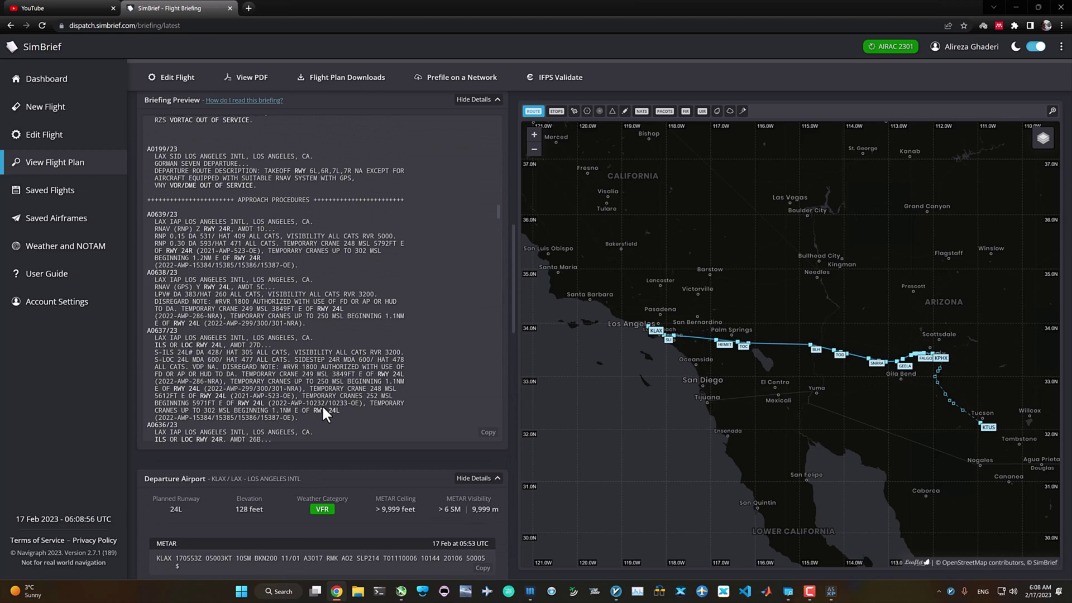
scroll(323, 410, up, 2)
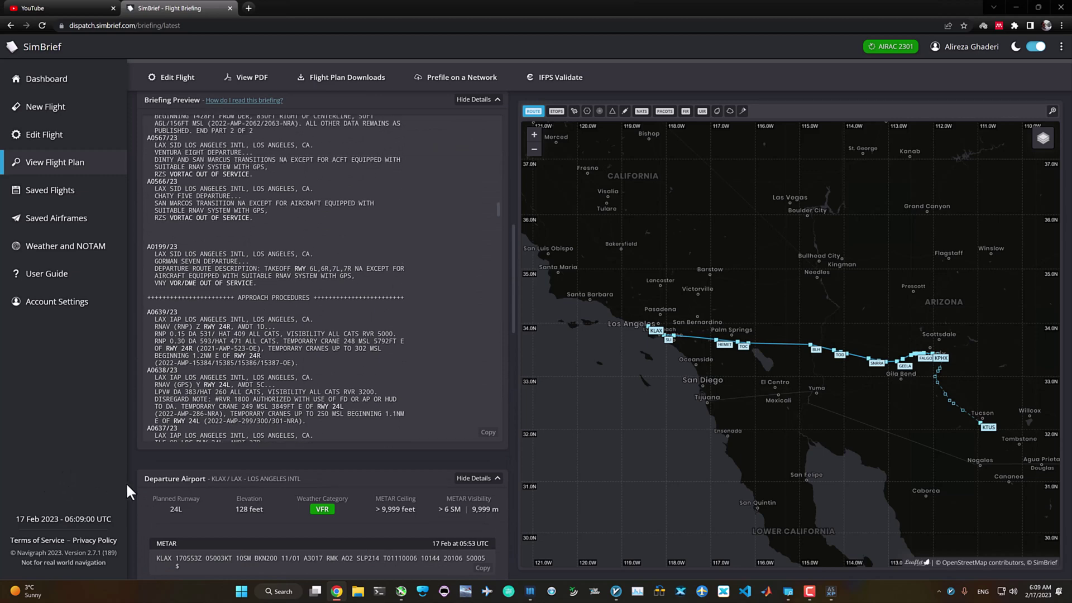
scroll(173, 483, down, 10)
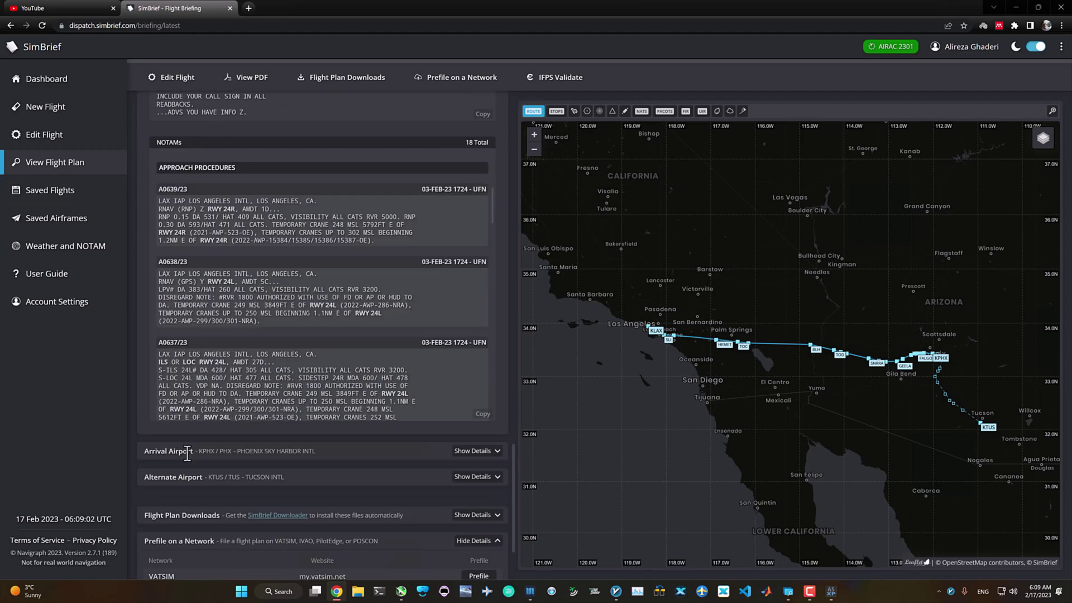
scroll(187, 454, down, 2)
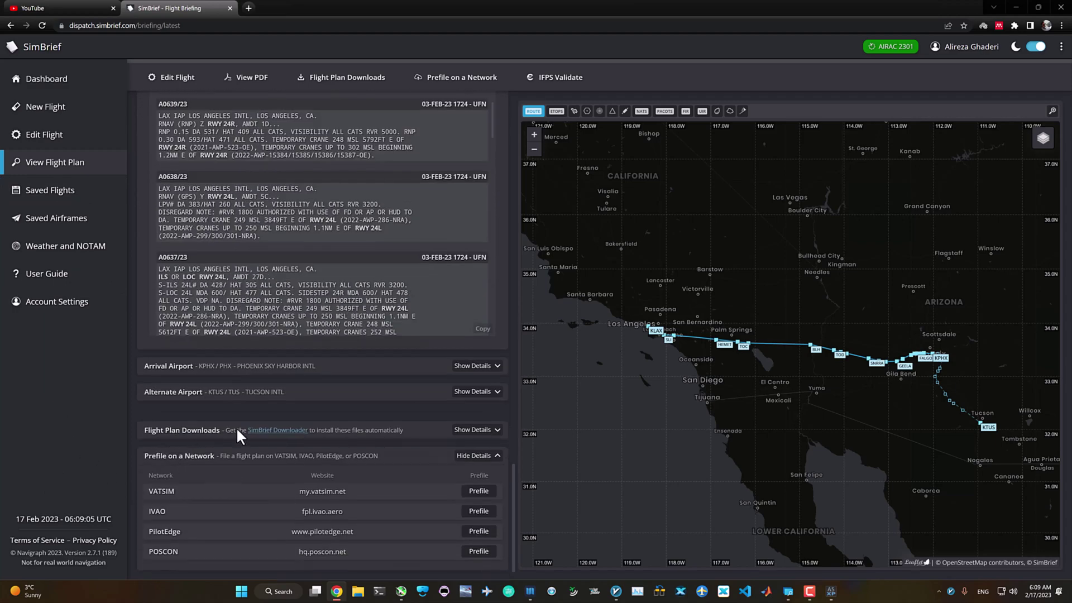
Expand the flight plan download formats, read the installation instructions for the PMDG Flightplan format, and close them.
click(487, 431)
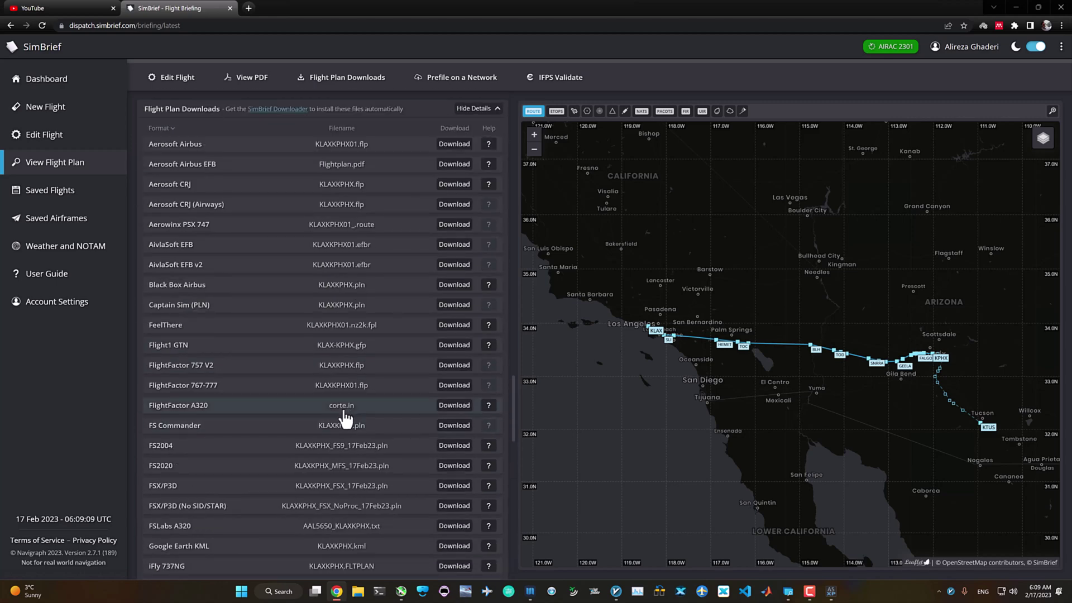
scroll(299, 377, down, 3)
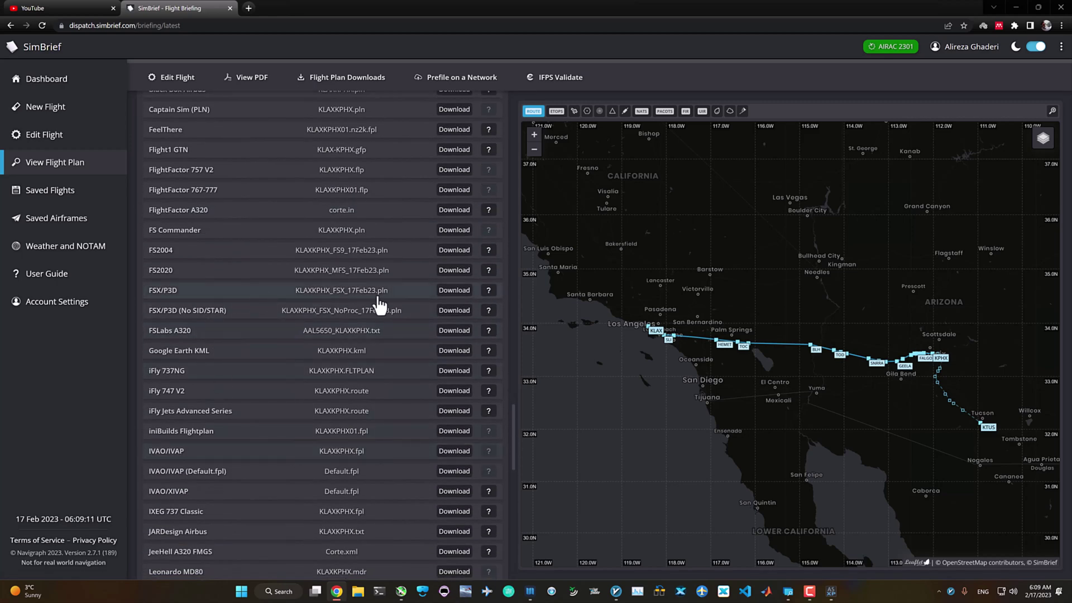
scroll(296, 441, down, 7)
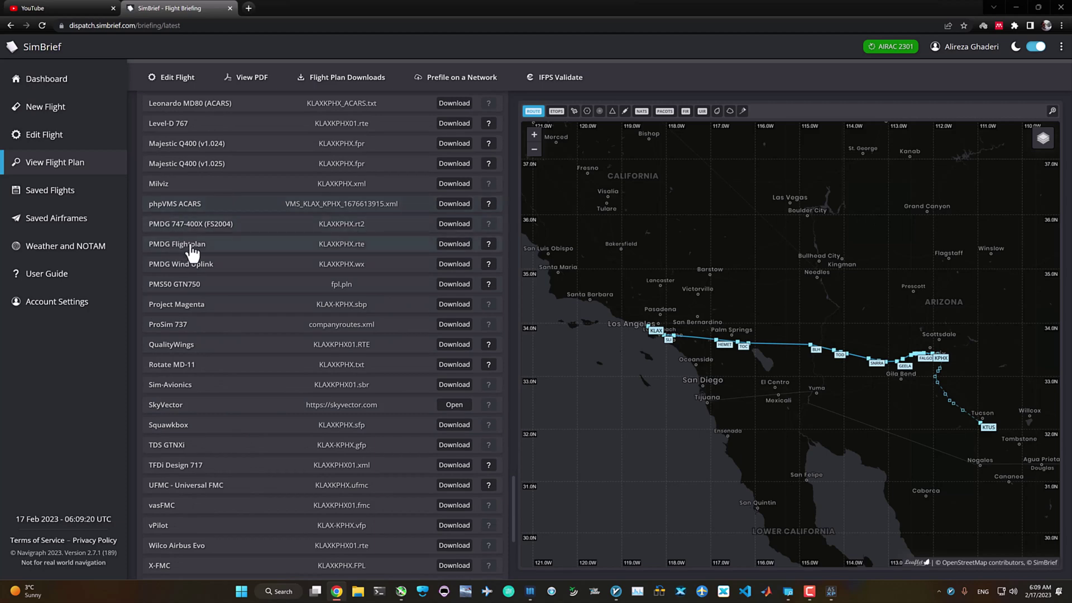
click(489, 245)
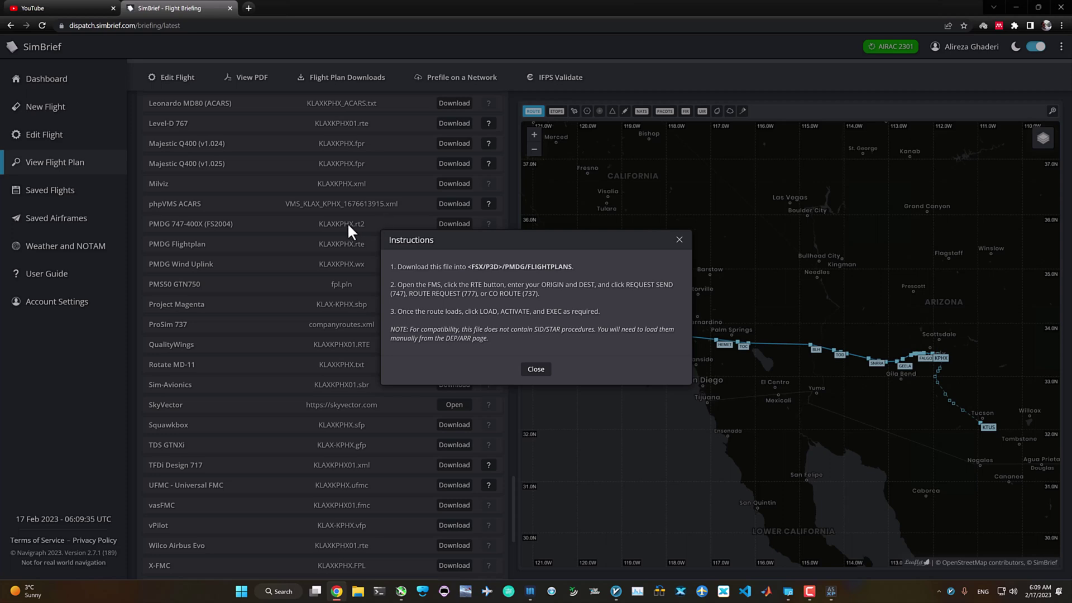
click(679, 240)
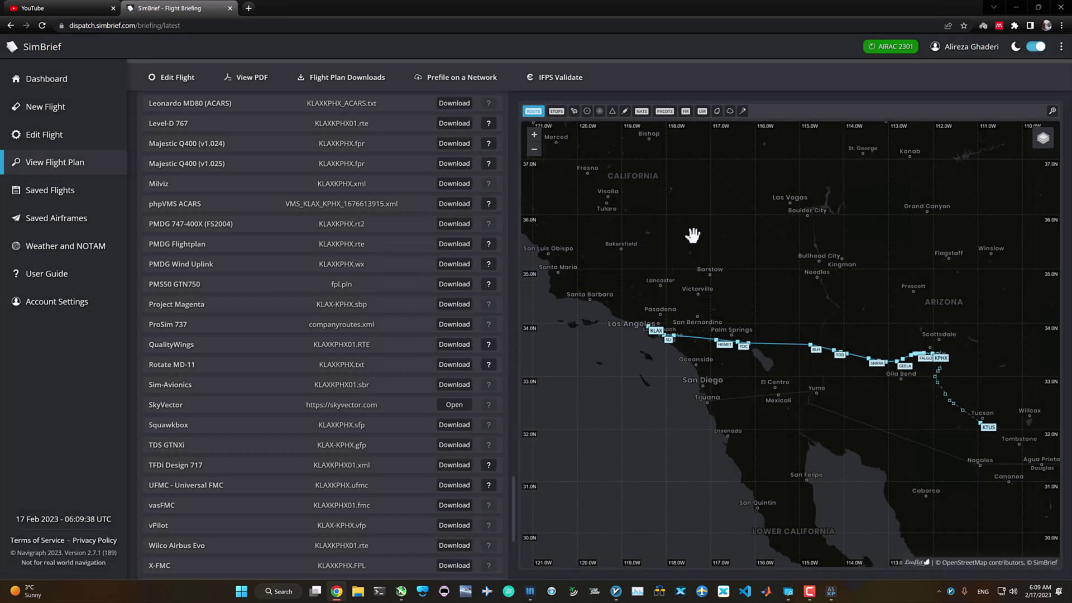
Return to the SimBrief dashboard and show the software downloads page for the SimBrief Downloader.
scroll(397, 262, up, 15)
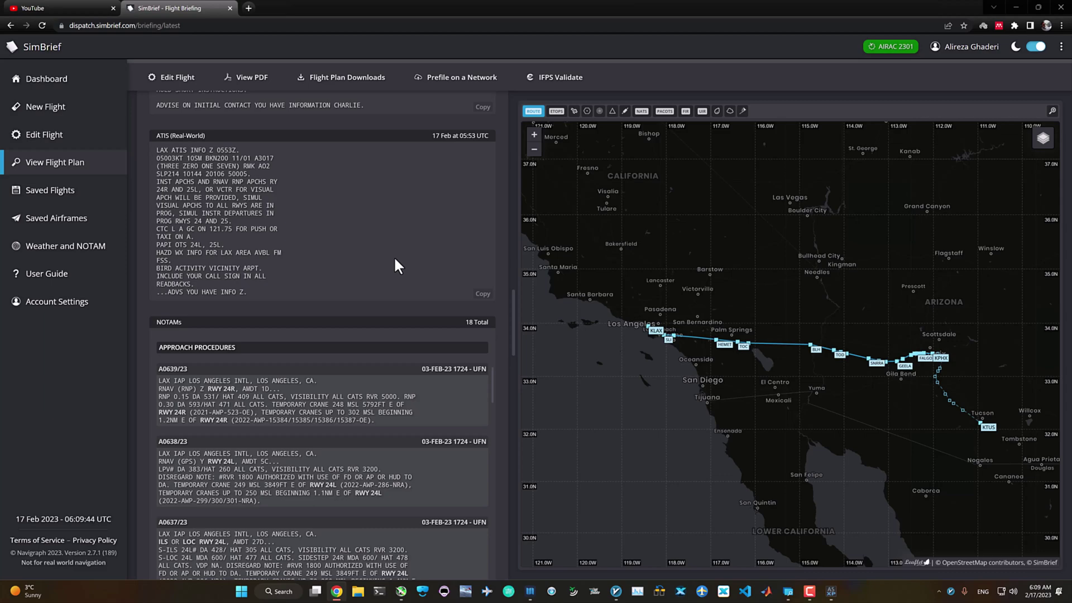
scroll(193, 246, up, 7)
scroll(189, 253, up, 5)
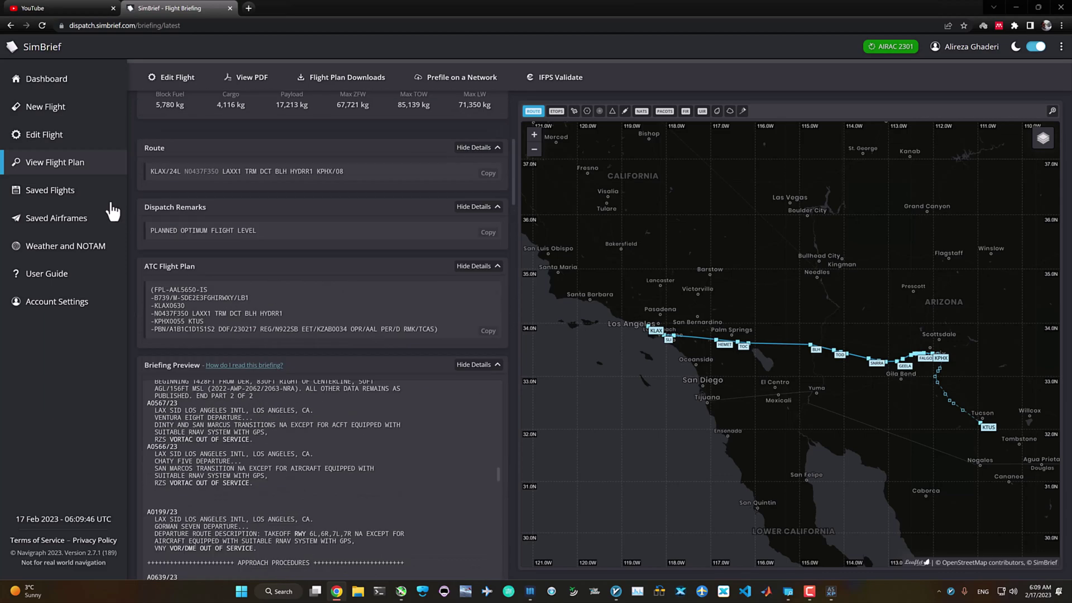
click(47, 79)
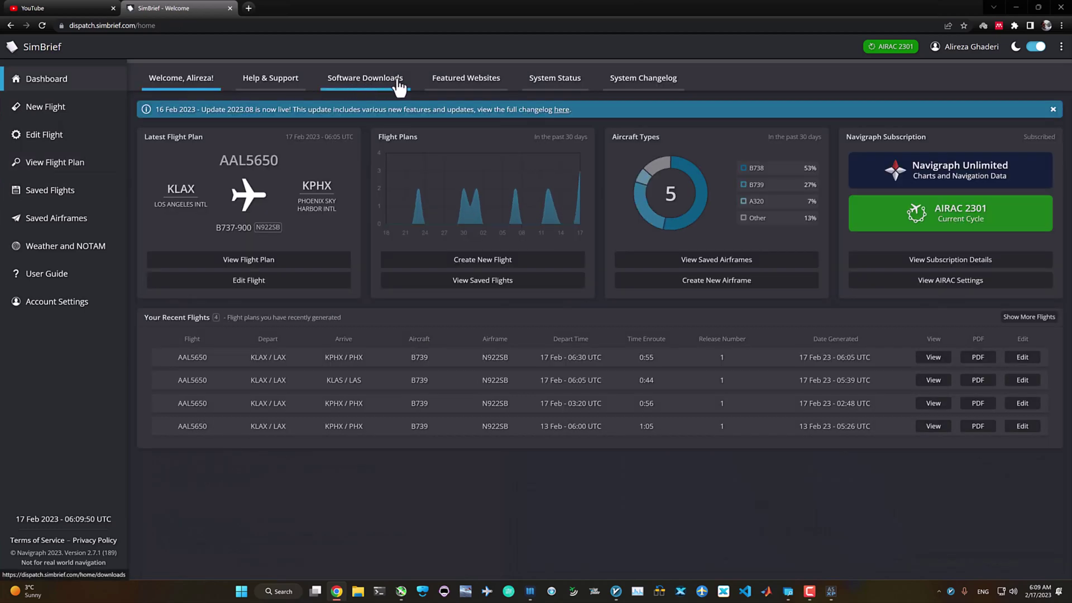
click(400, 81)
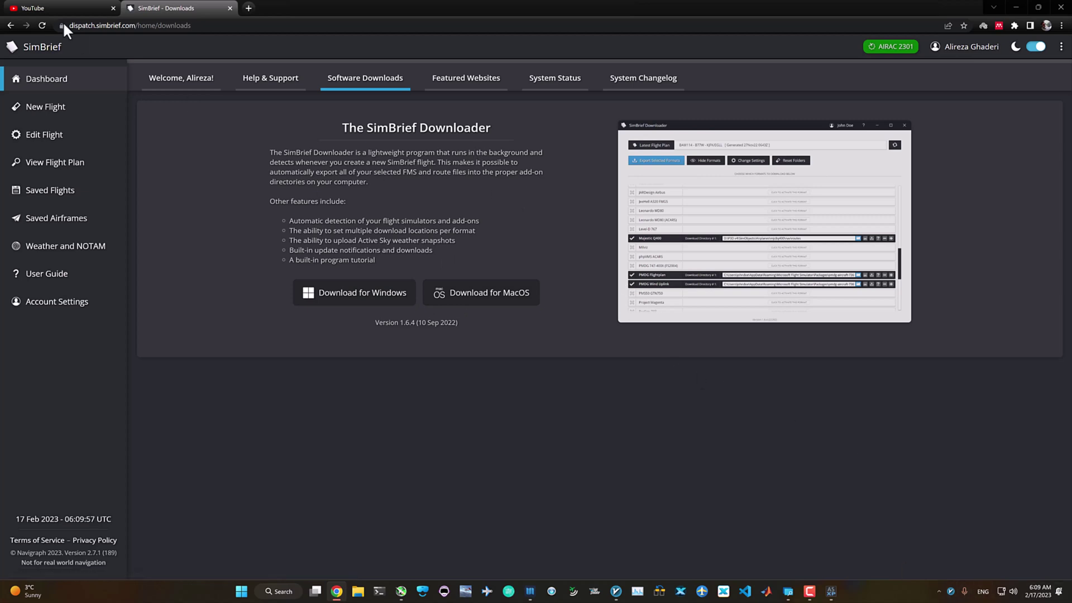
Switch to the running SimBrief Downloader, reposition its window, and refresh the latest flight plan.
click(937, 595)
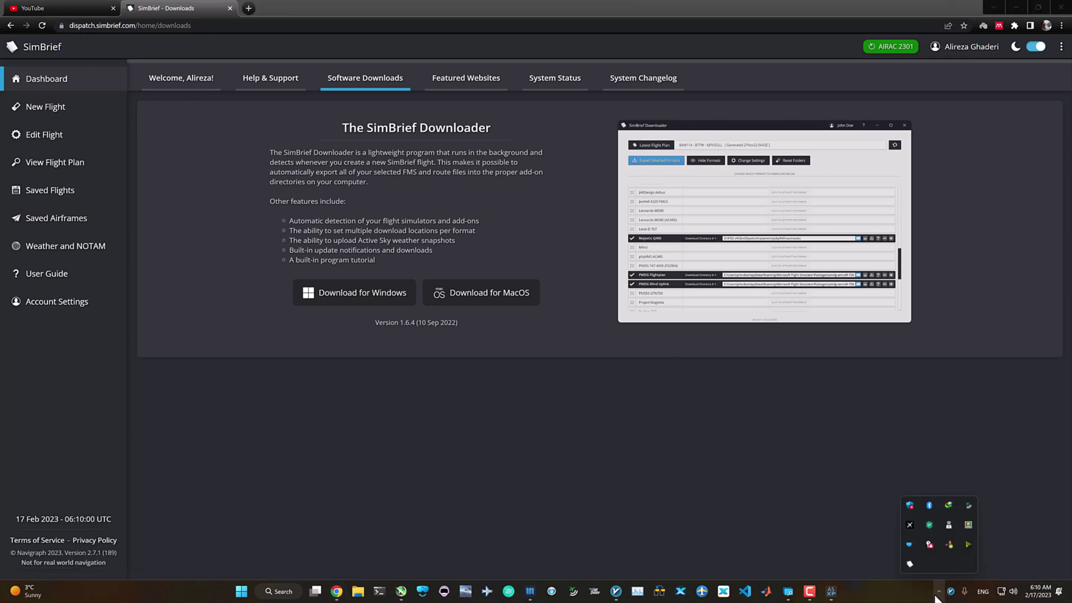
click(909, 564)
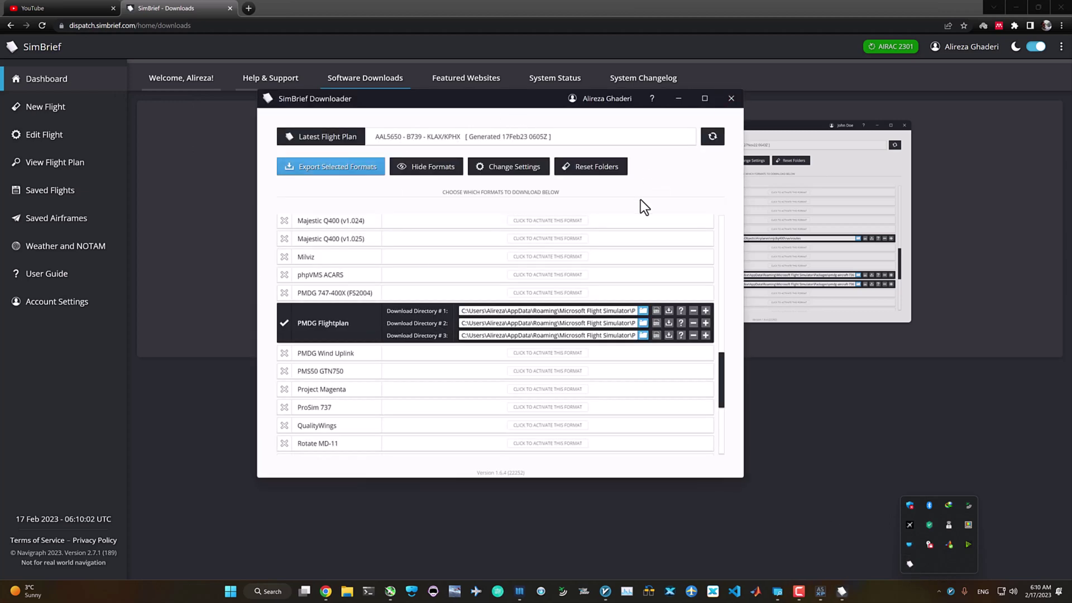
scroll(601, 208, up, 5)
drag(477, 101, 402, 97)
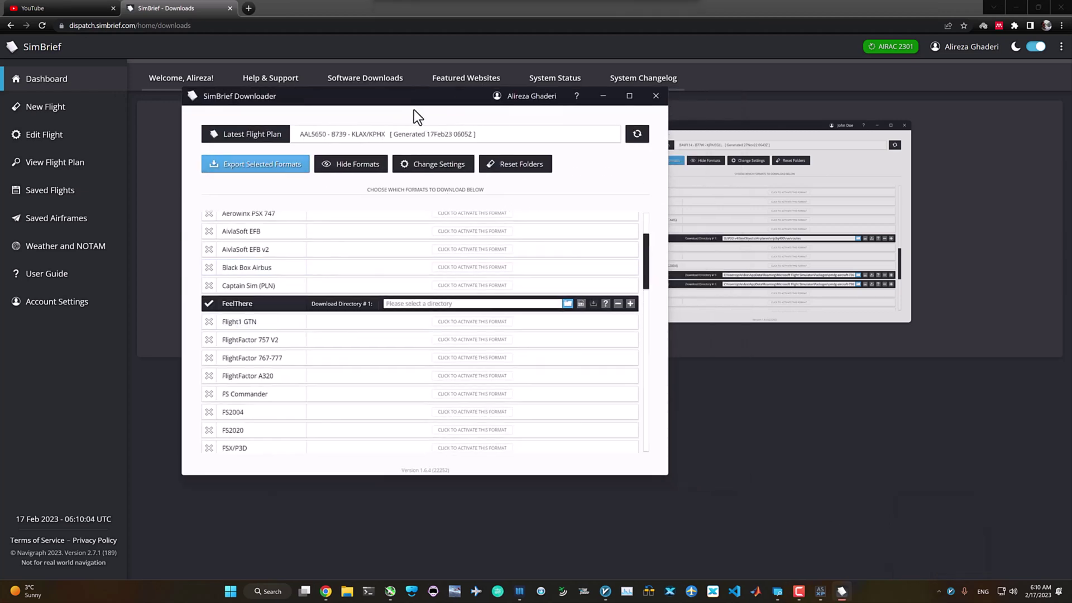
click(643, 135)
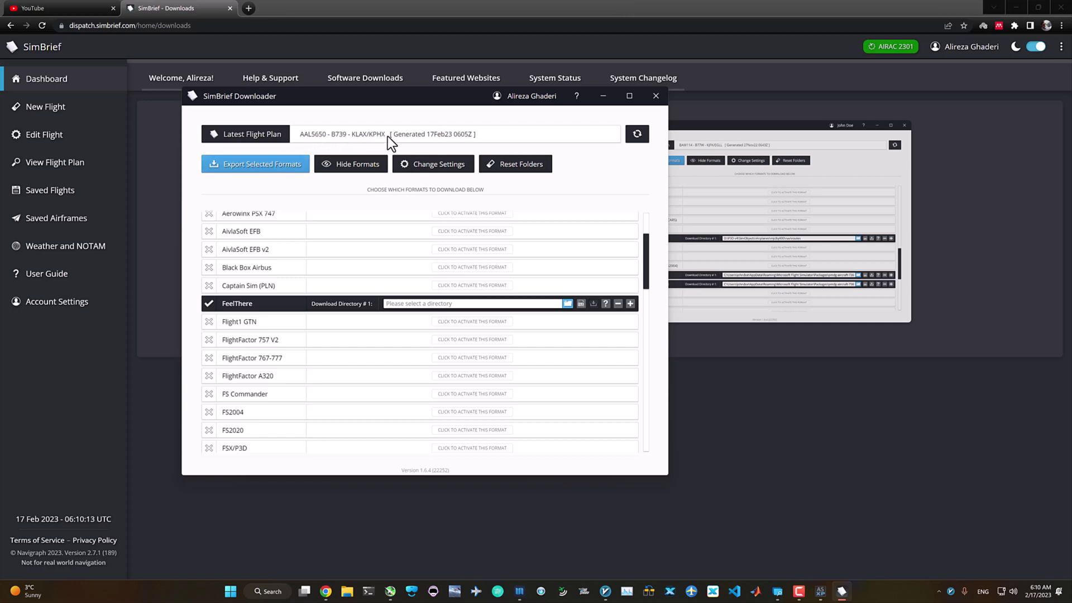
Look through the downloader's format list for the activated formats and their download directories, including PDF Document, PMDG Flightplan and X-Plane 11/12.
scroll(416, 249, up, 2)
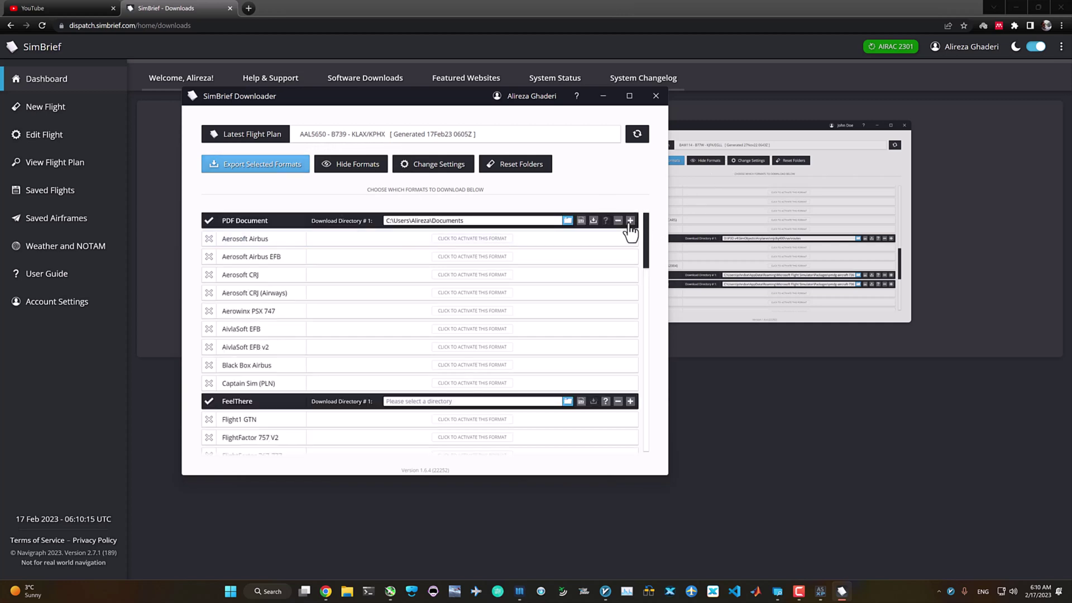
scroll(359, 301, down, 4)
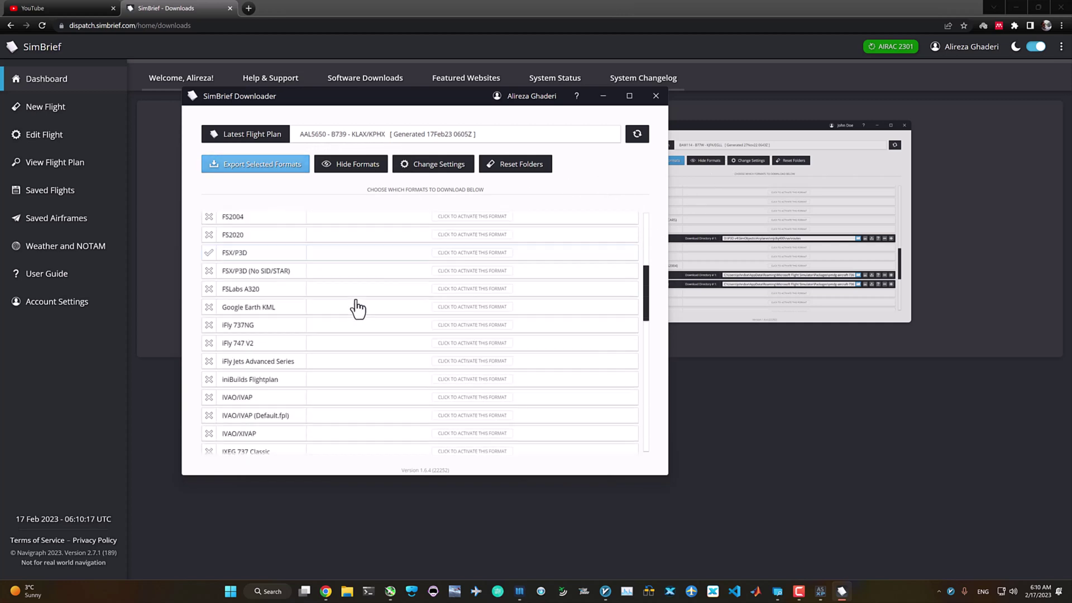
scroll(328, 327, down, 12)
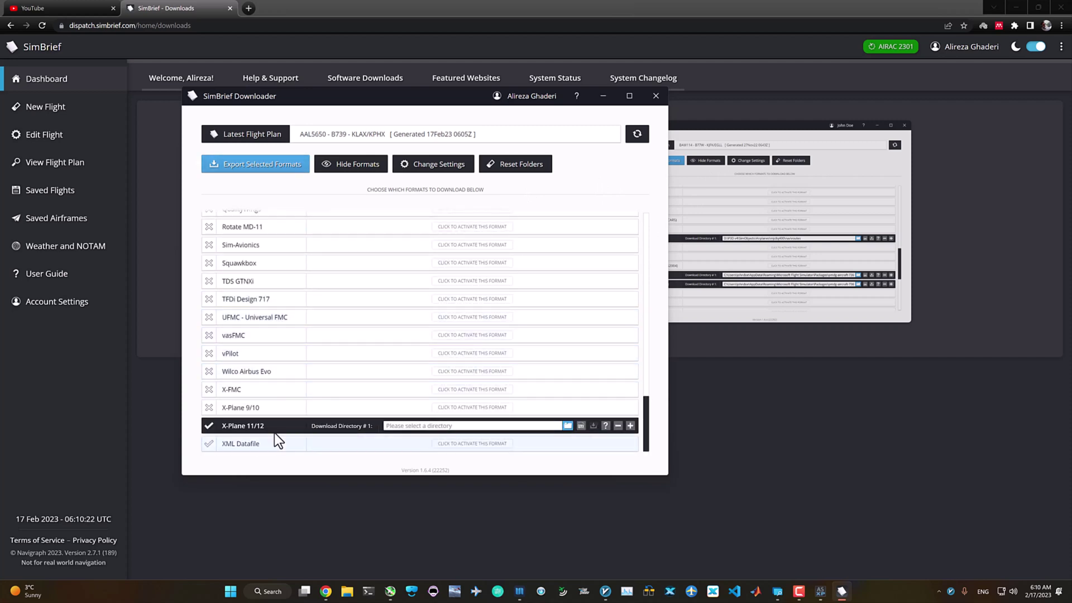
scroll(236, 417, up, 6)
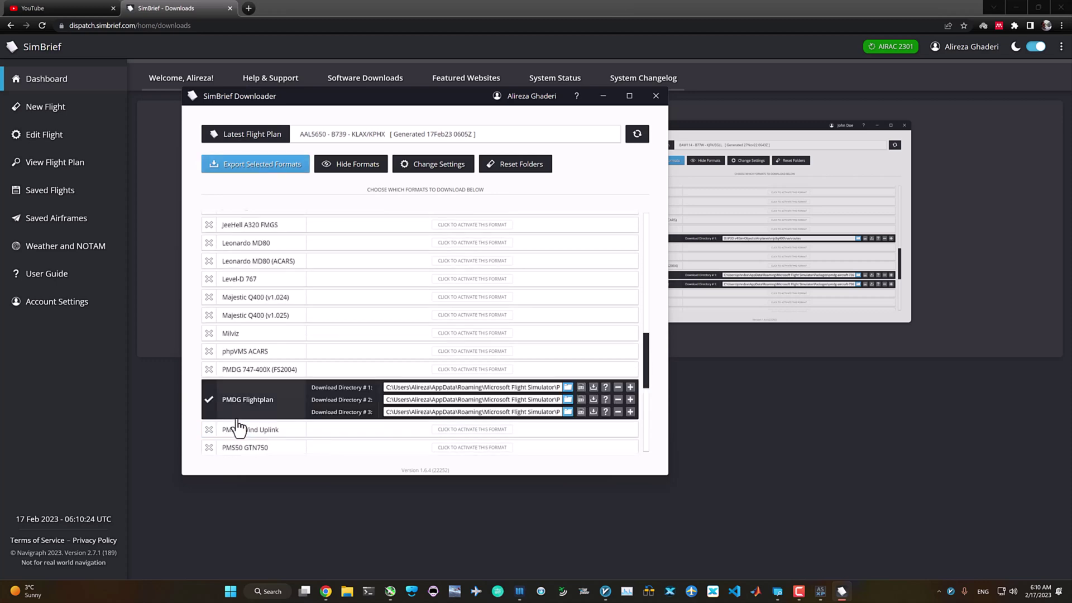
scroll(330, 405, up, 5)
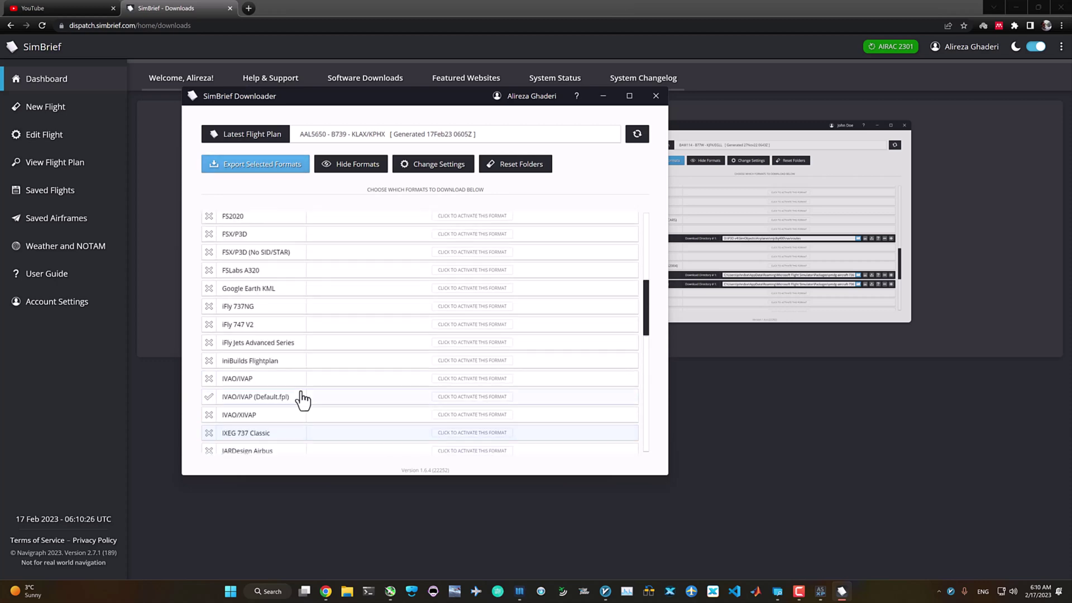
scroll(301, 400, up, 6)
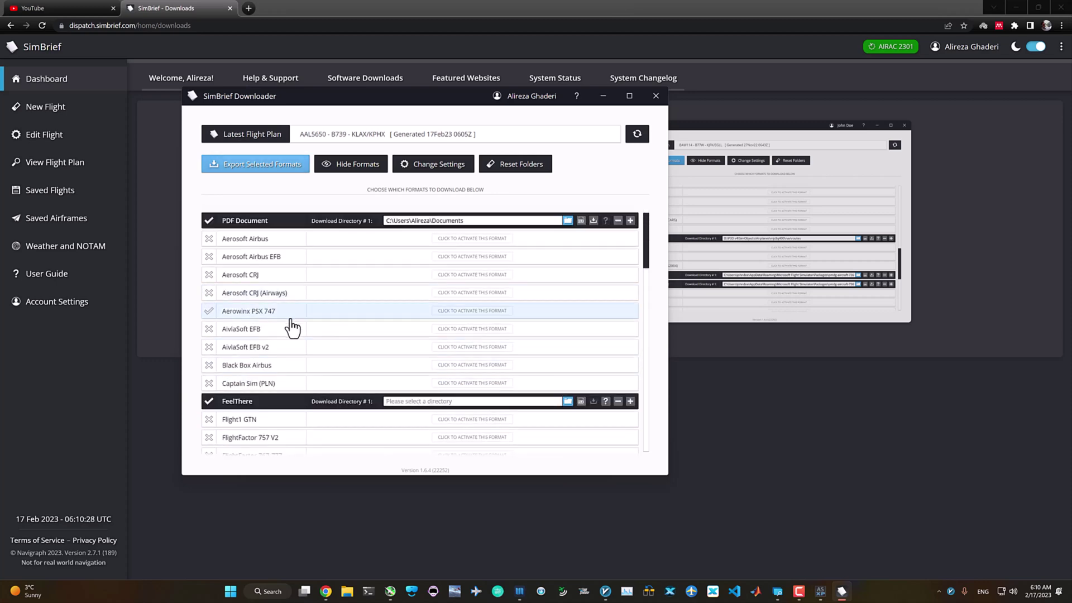
scroll(287, 333, down, 6)
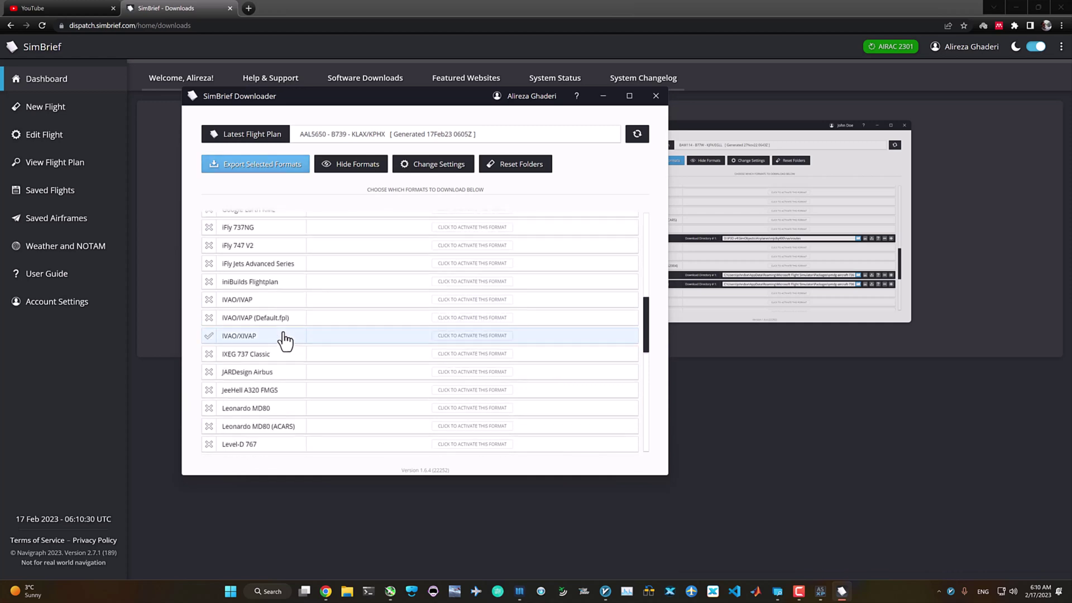
Examine the three download directory paths set for the PMDG Flightplan format, down to their Flightplans folders.
scroll(287, 344, down, 3)
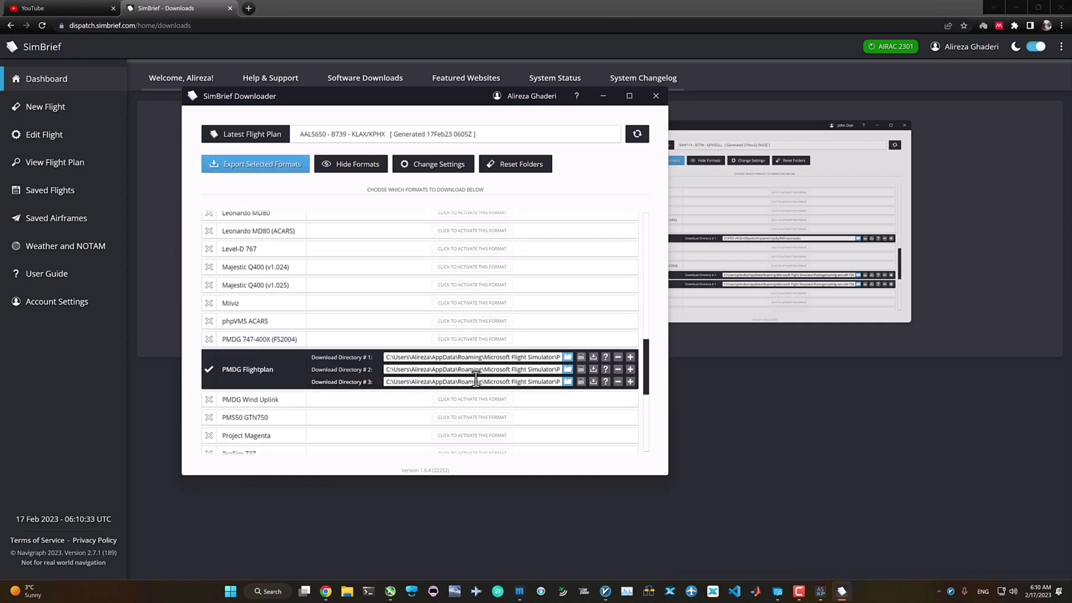
drag(478, 381, 576, 380)
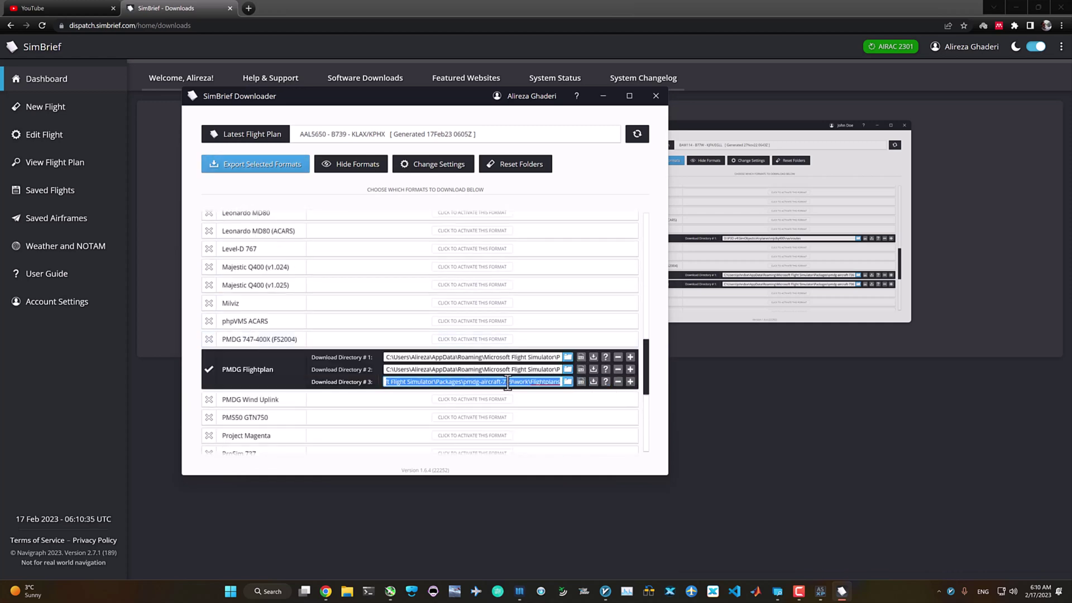
drag(507, 369, 645, 380)
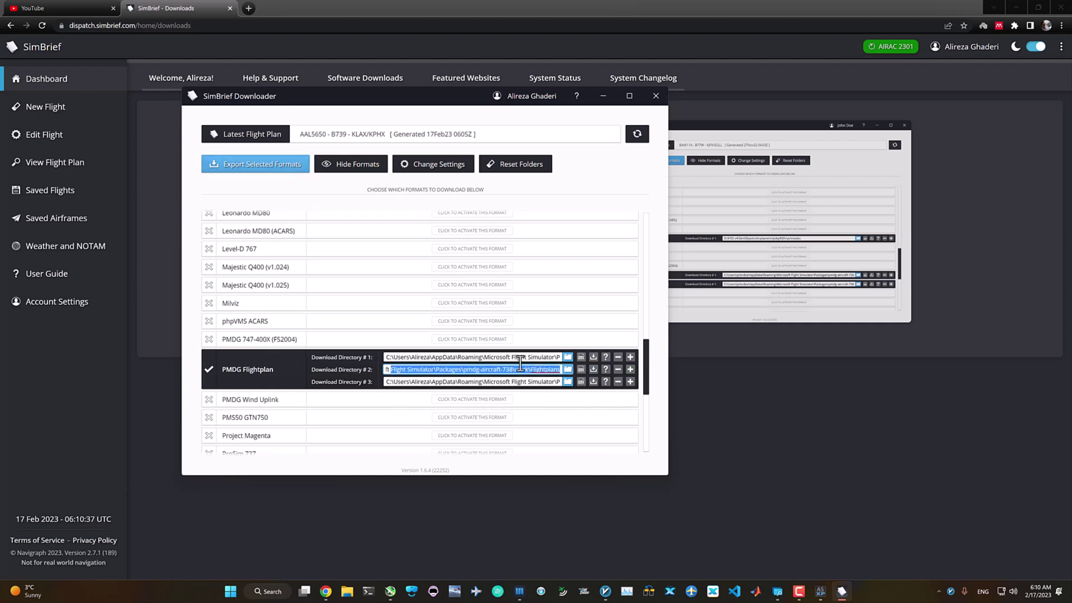
drag(518, 357, 643, 364)
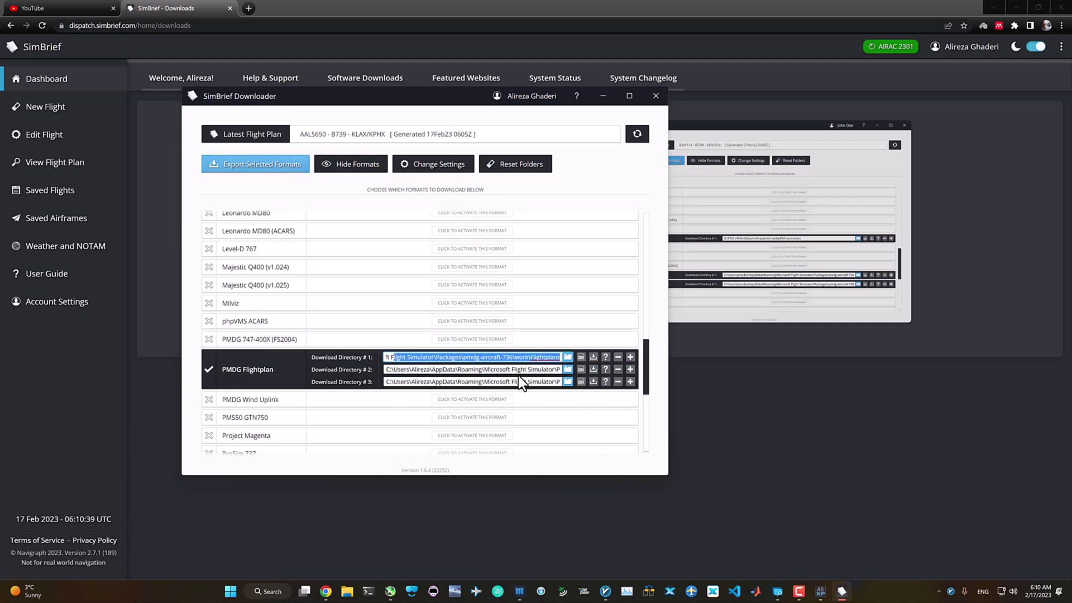
drag(408, 382, 566, 391)
double_click(555, 384)
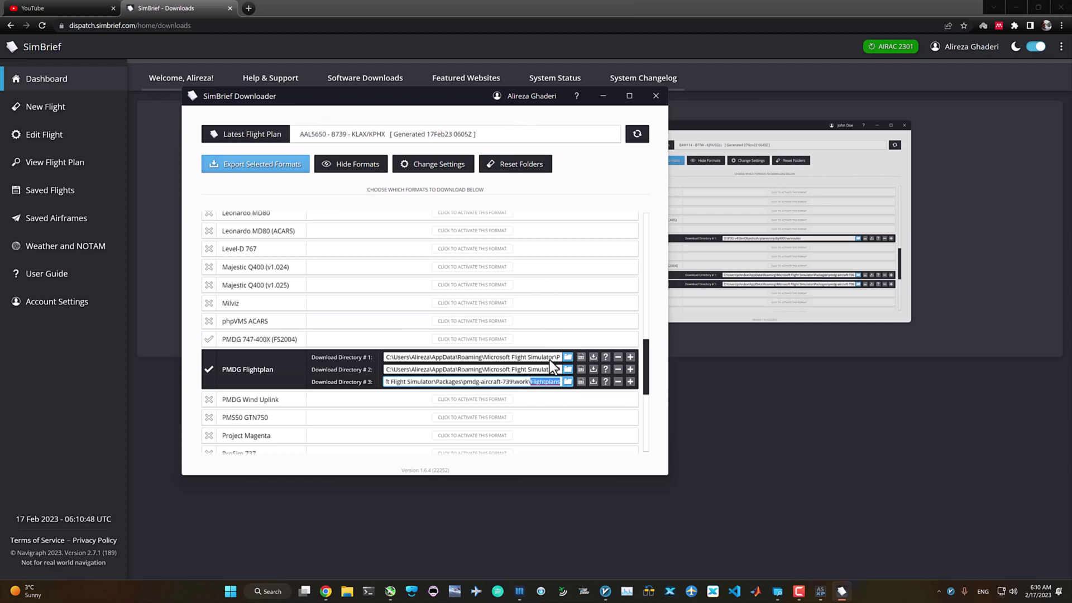
Export only the PMDG Flightplan file to the third download directory, pmdg-aircraft-739, overwriting the existing KLAXKPHX.rte.
click(593, 383)
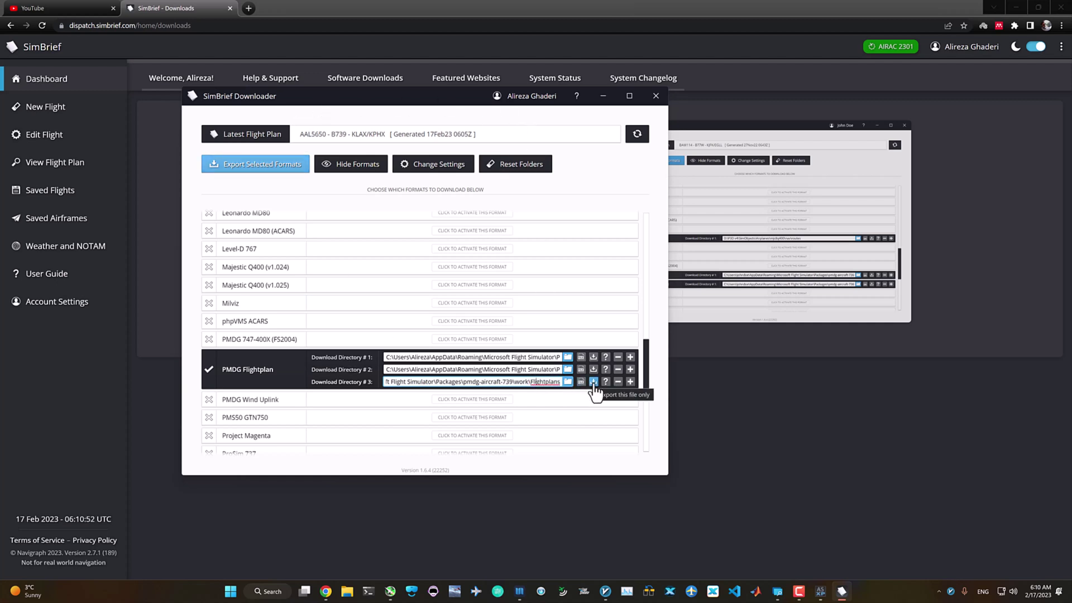
click(592, 382)
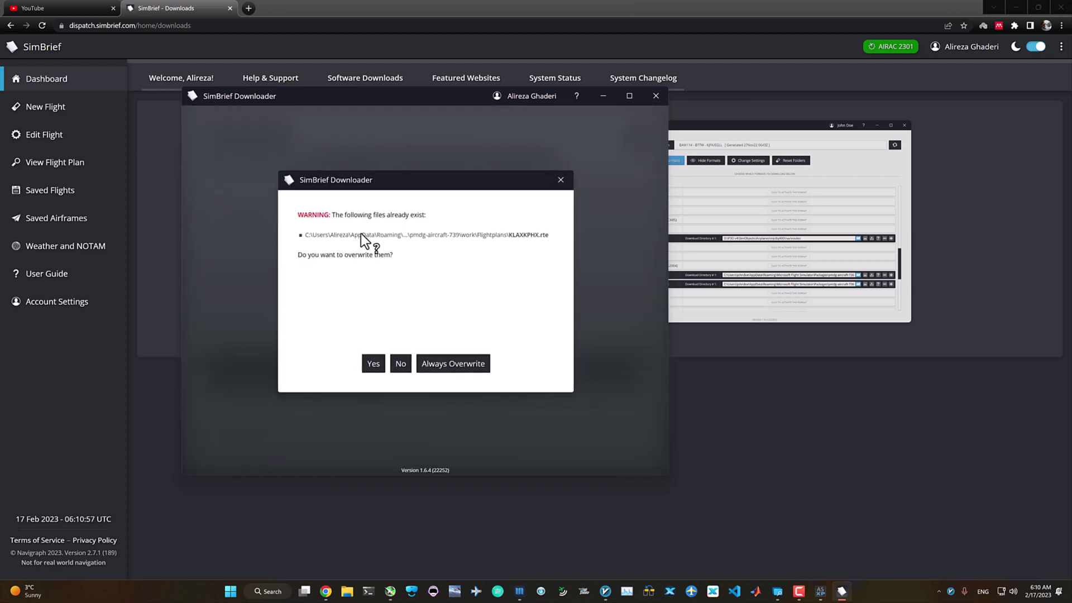
click(373, 364)
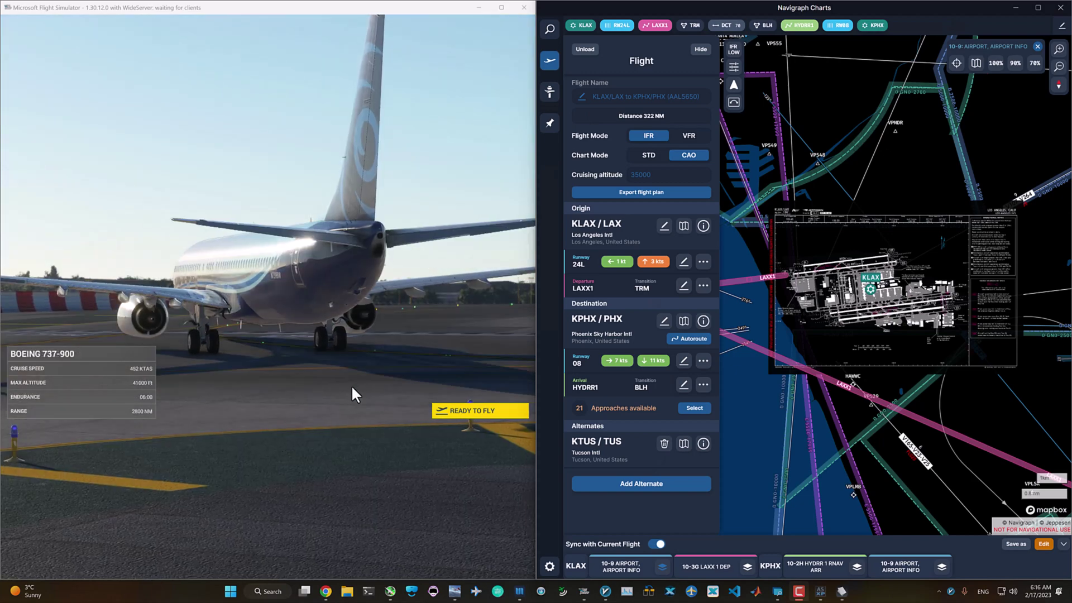
Show the aircraft's position on the Navigraph Charts map and start the ready flight in Microsoft Flight Simulator.
click(732, 91)
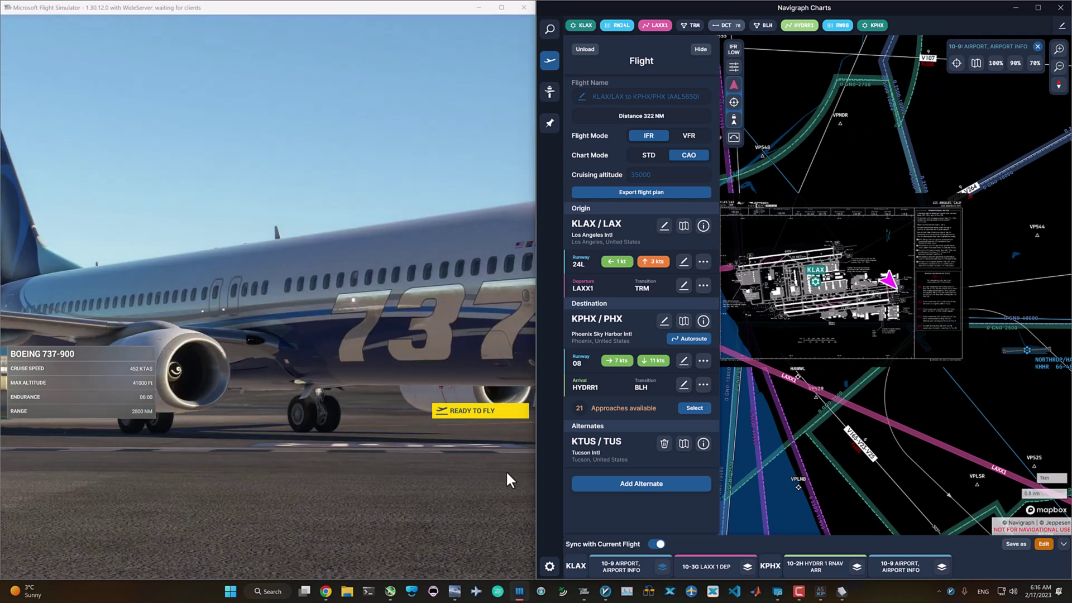
click(508, 478)
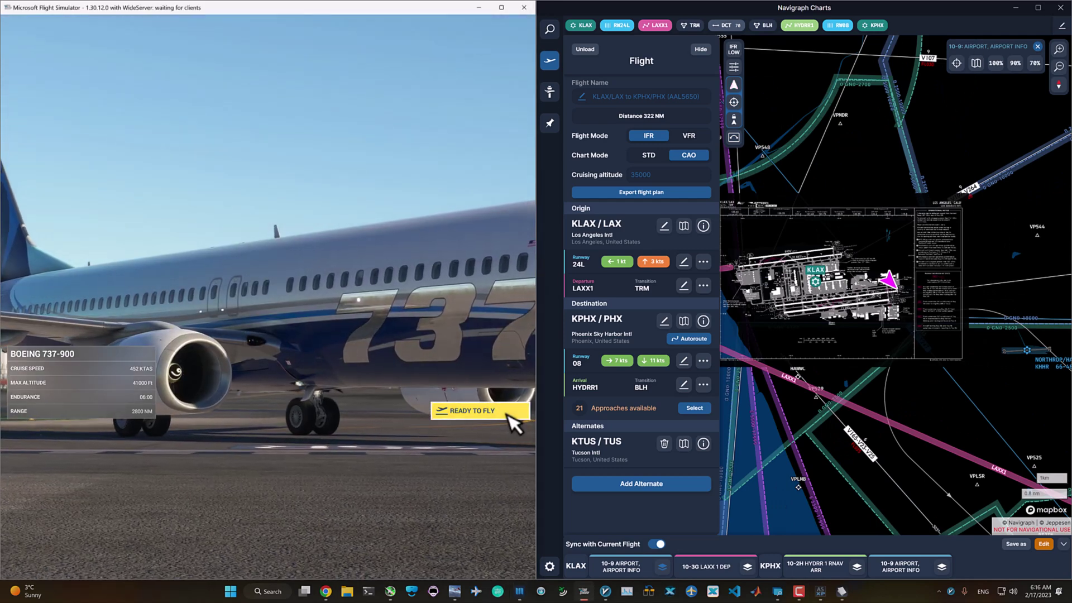
click(508, 415)
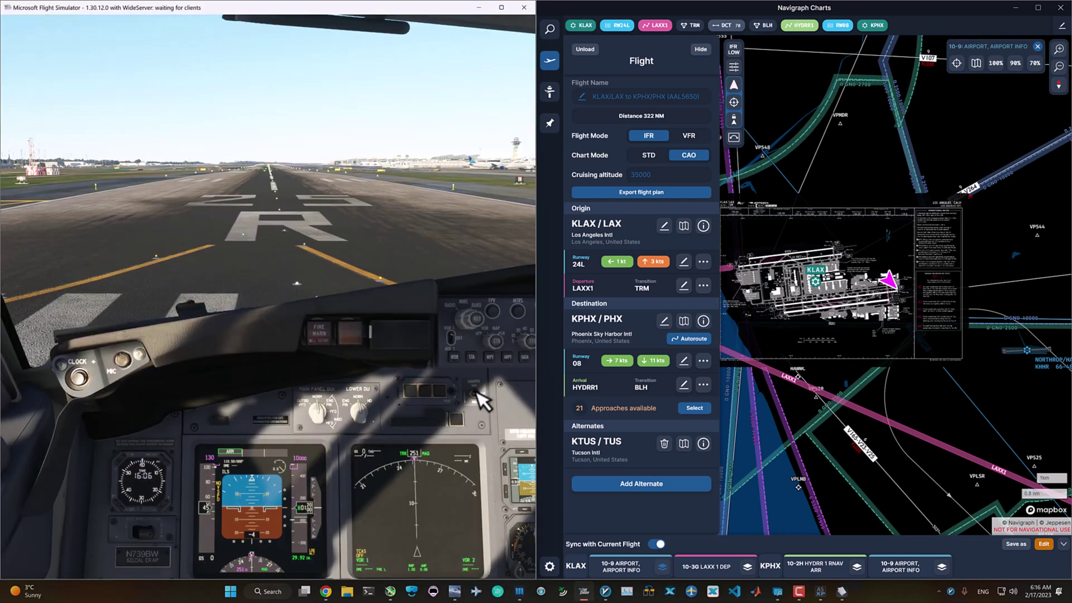
Bring the cockpit's FMC control unit into close view and open the FMC from its menu page.
key(alt+2)
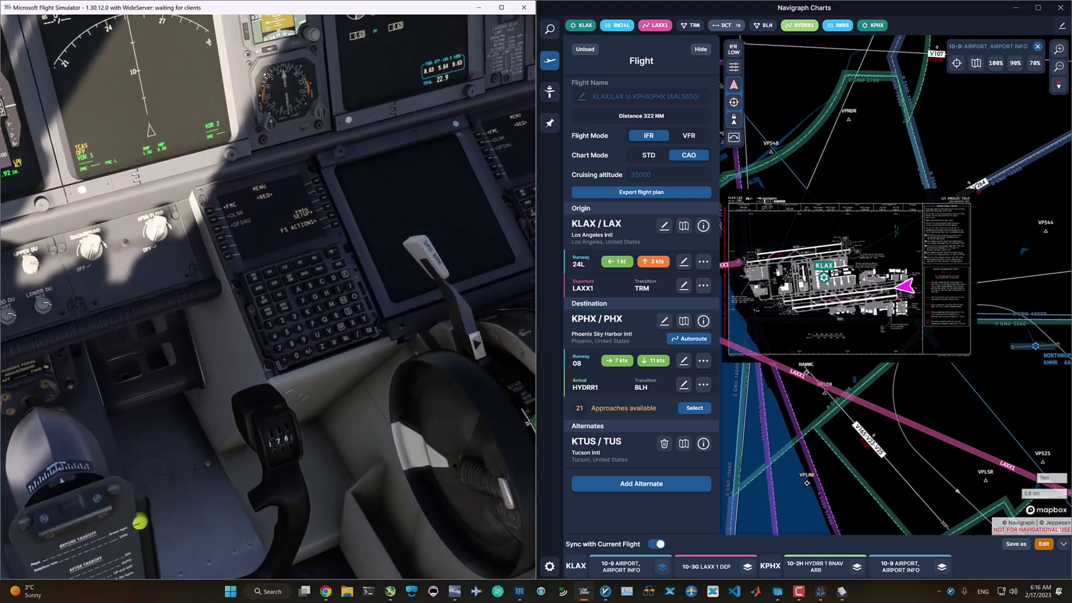
scroll(246, 236, up, 3)
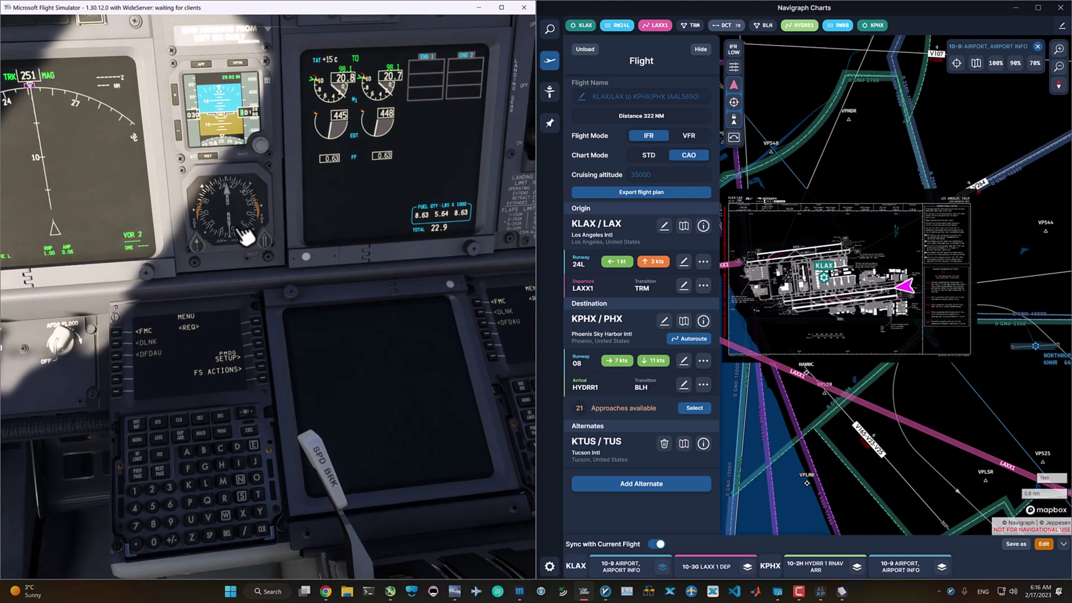
click(115, 334)
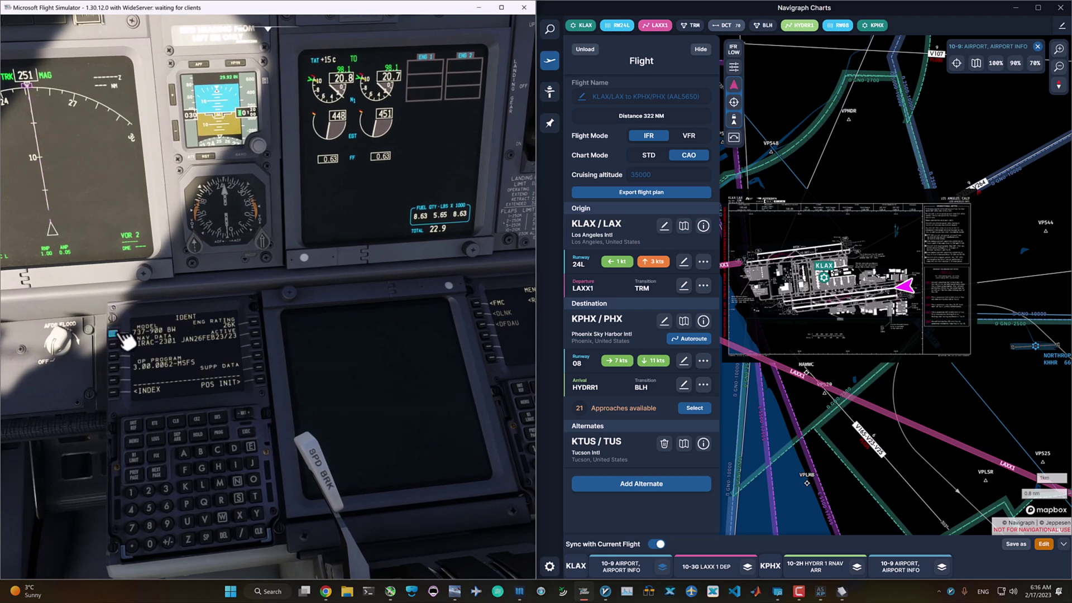
Load the company route KLAXKPHX on the FMC route page, checking the plan in SimBrief Downloader while entering the name.
click(158, 424)
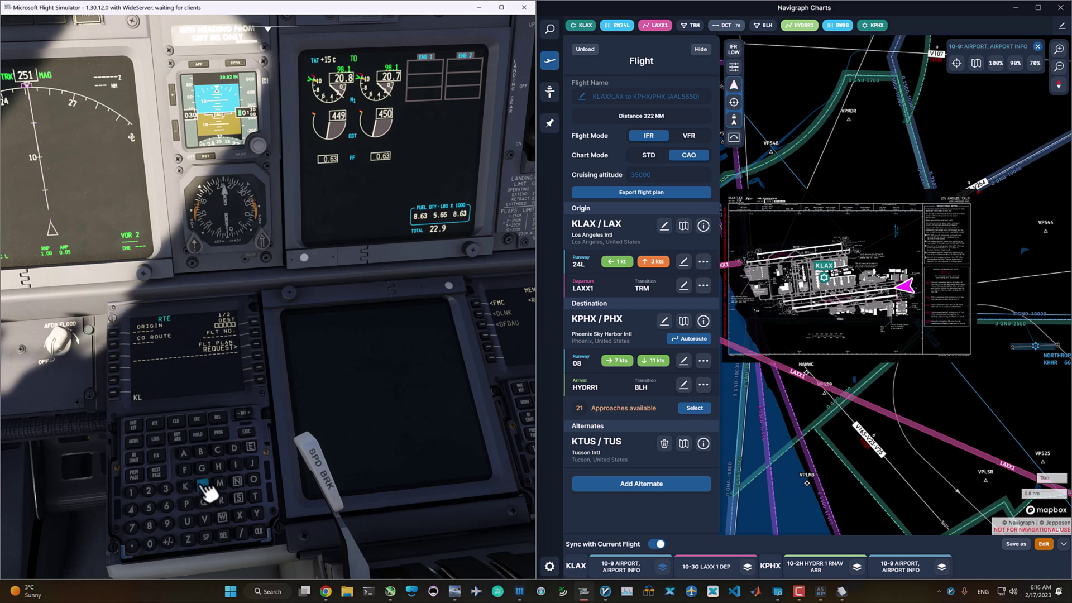
click(184, 452)
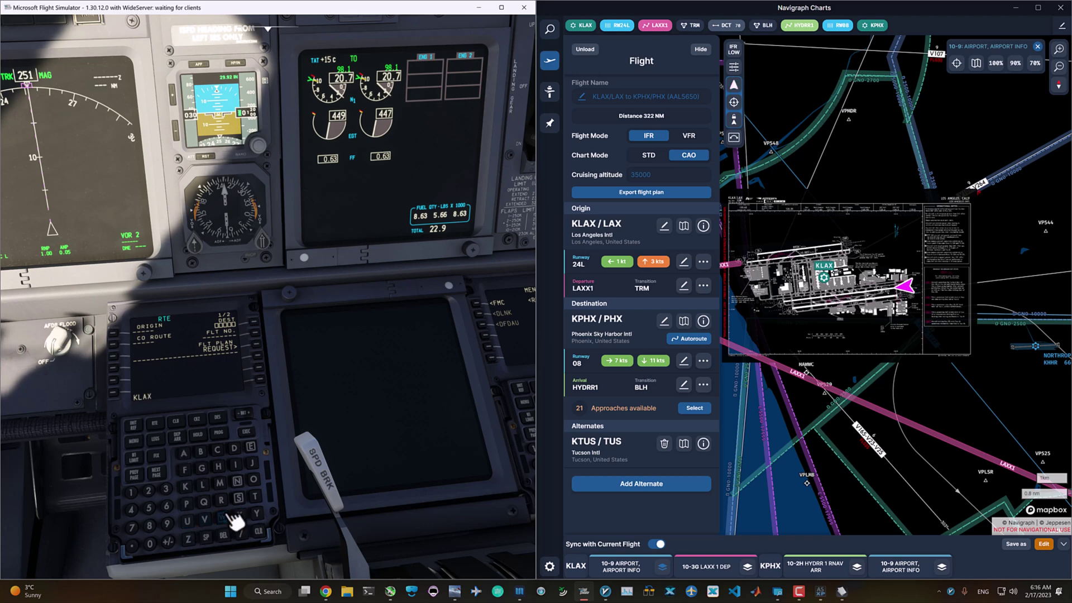
click(186, 487)
click(188, 505)
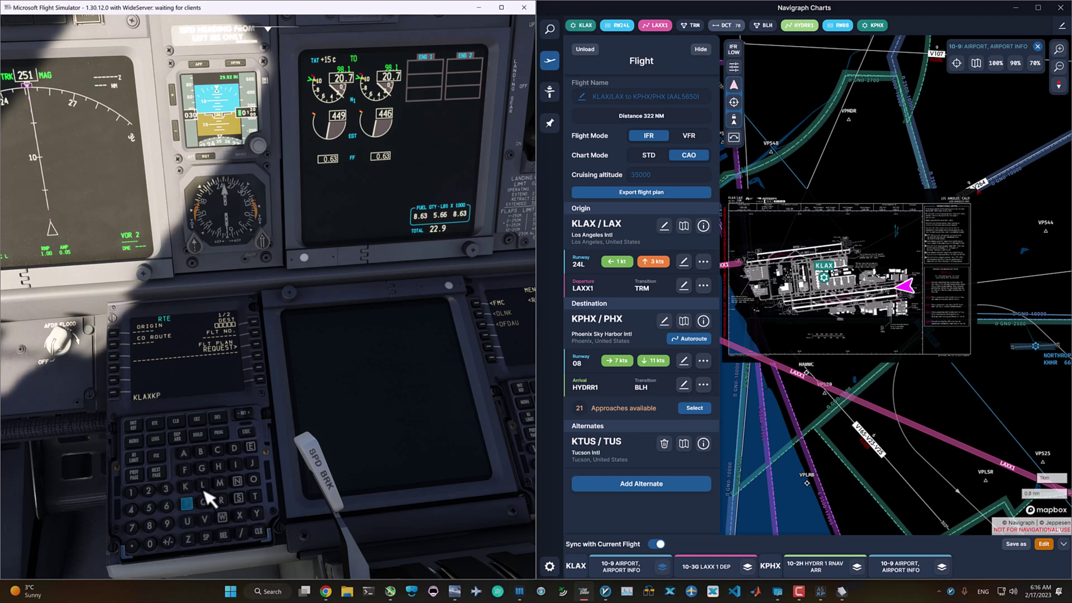
click(841, 591)
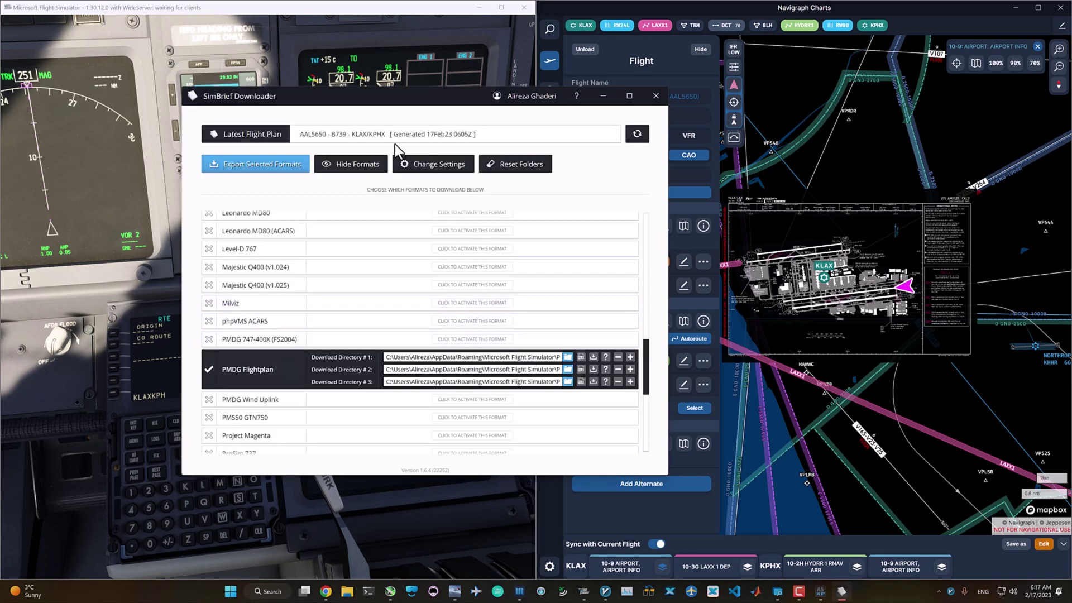
click(116, 366)
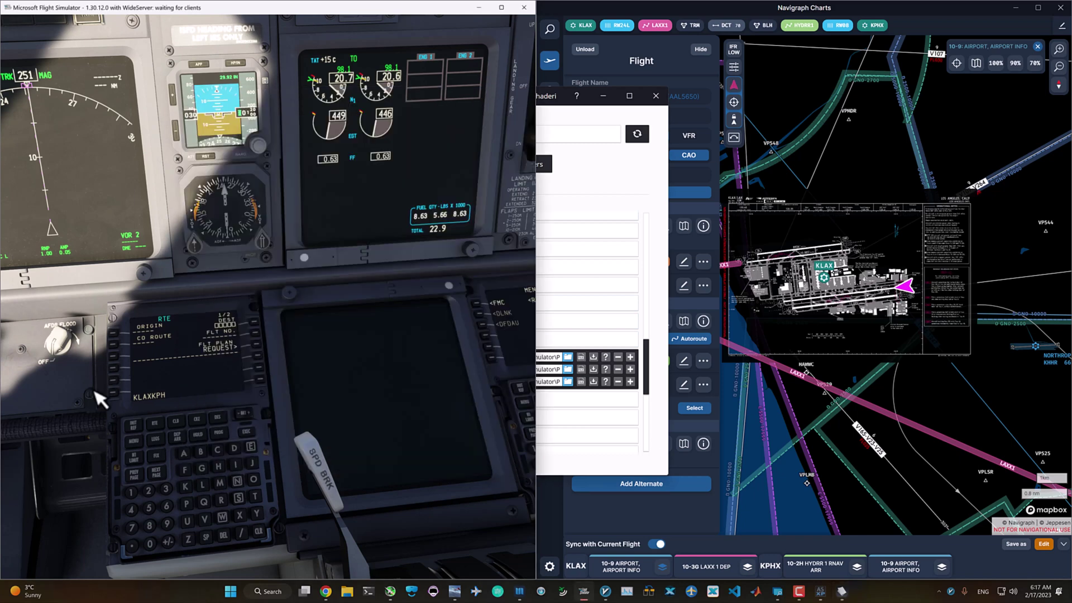
click(241, 516)
click(114, 344)
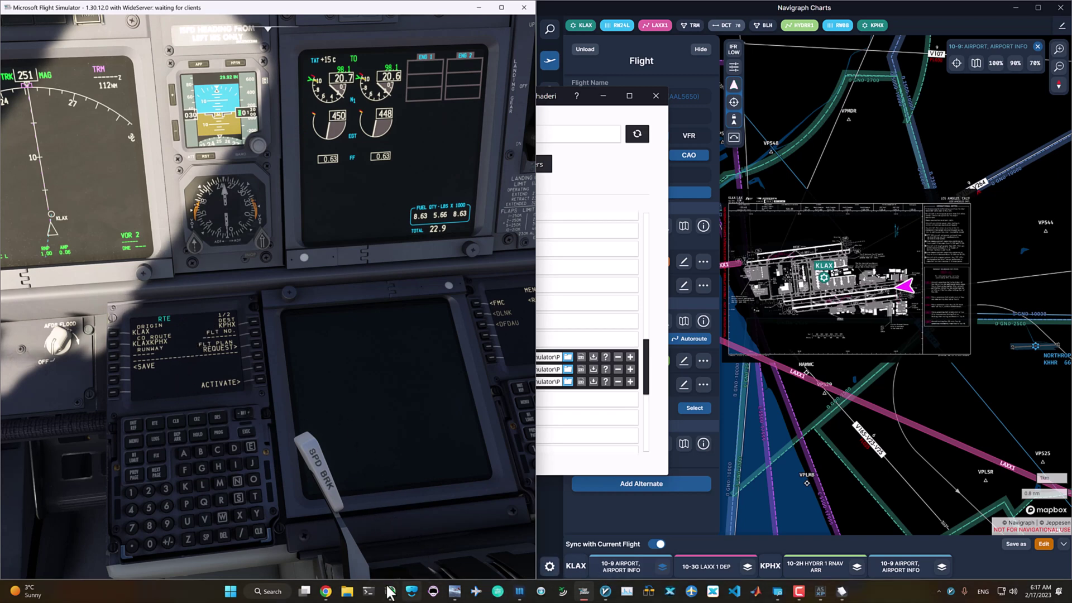
Check the departure runway in the SimBrief briefing and enter 24L as the runway on the FMC route page.
click(325, 591)
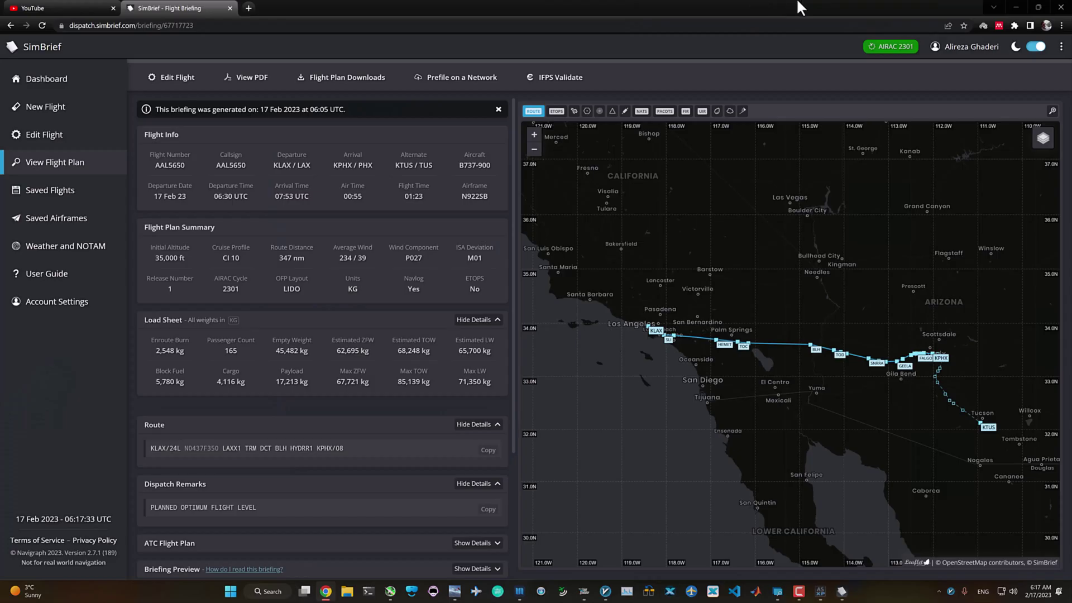
click(1017, 6)
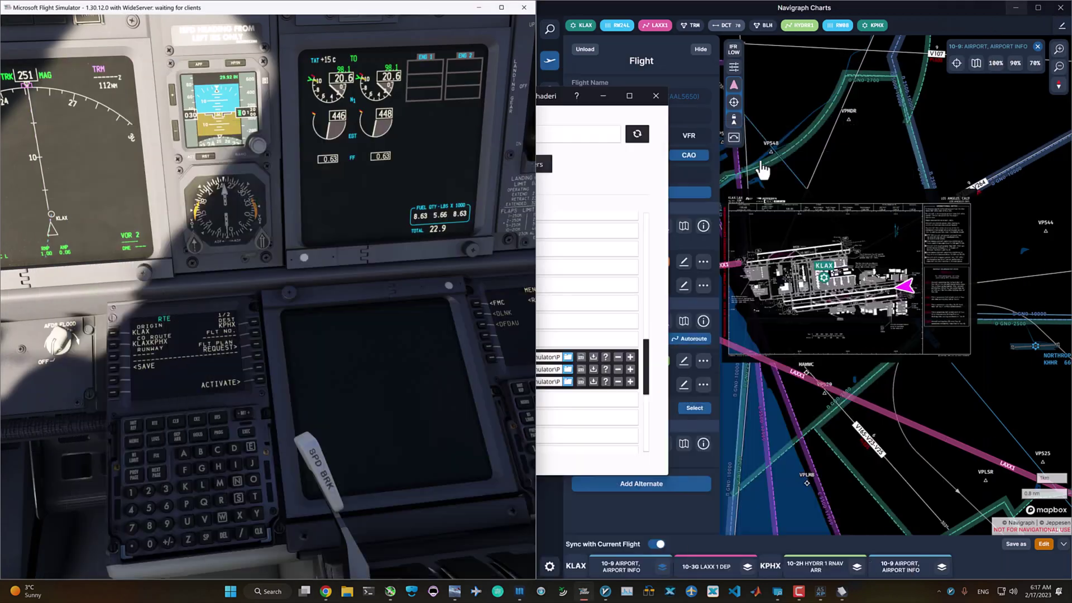
click(149, 491)
click(130, 509)
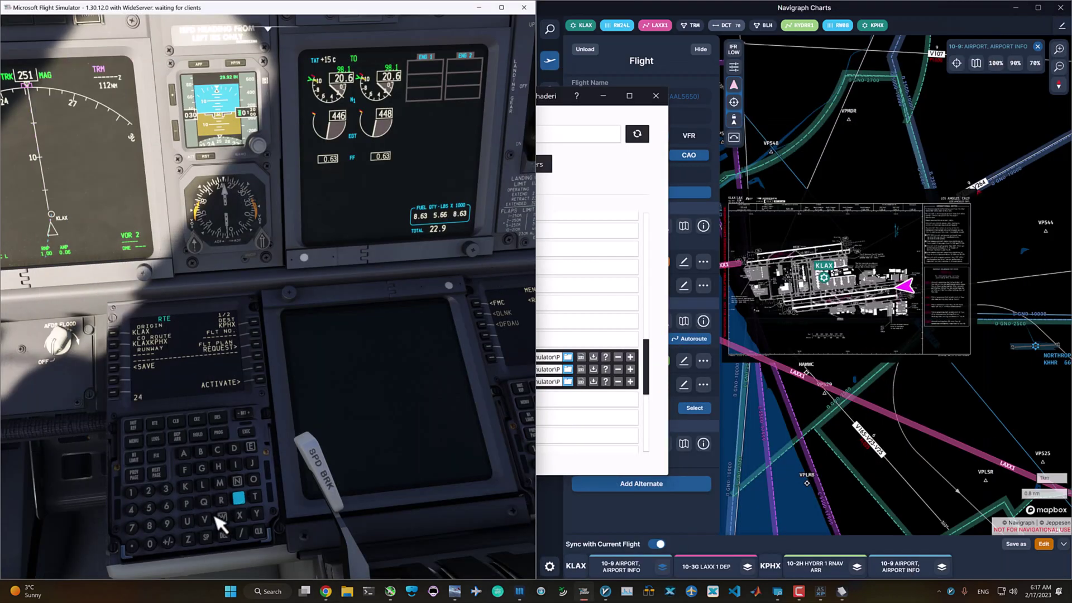
click(203, 485)
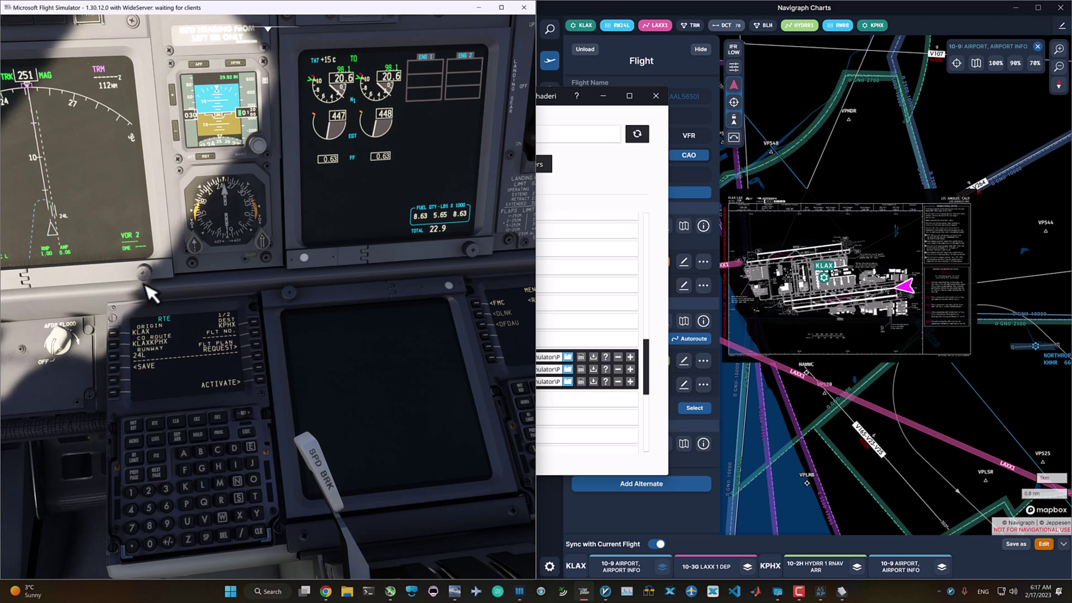
Activate and execute the loaded route, and adjust the navigation display's range to view its path.
click(260, 380)
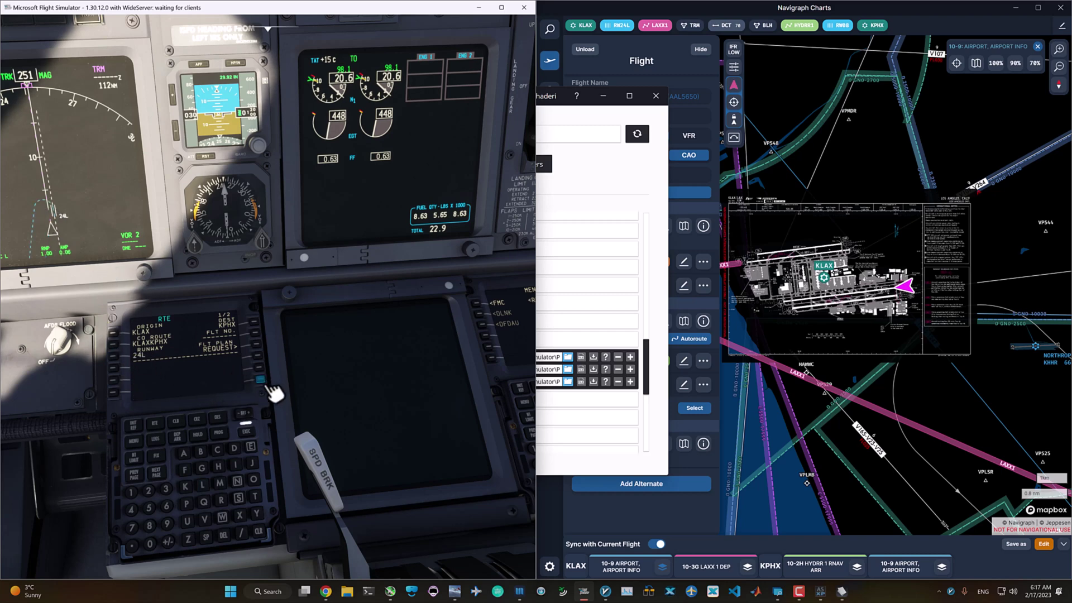
click(246, 431)
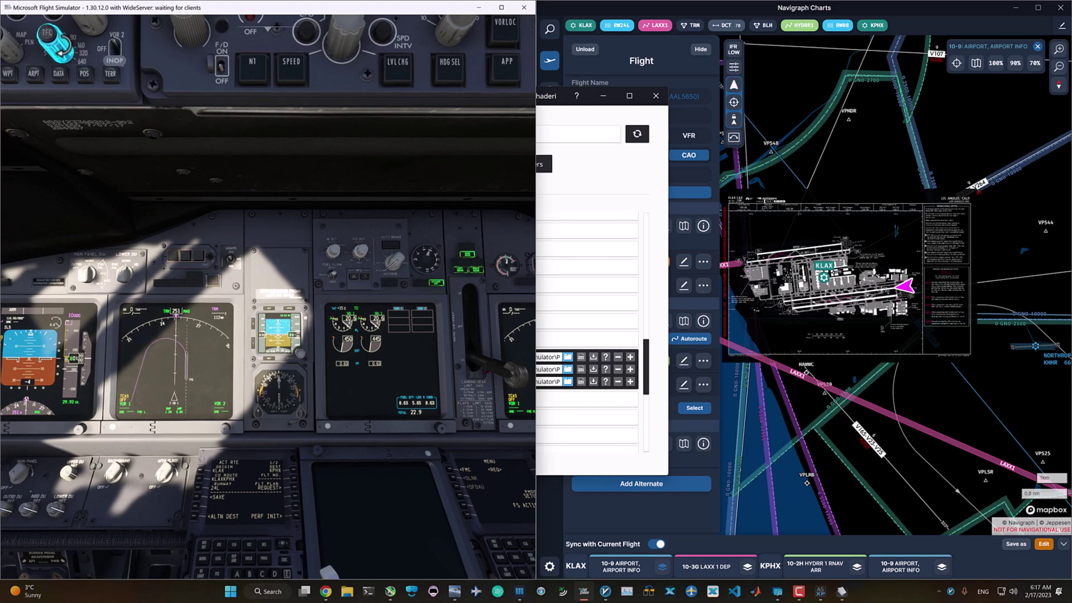
scroll(61, 50, up, 1)
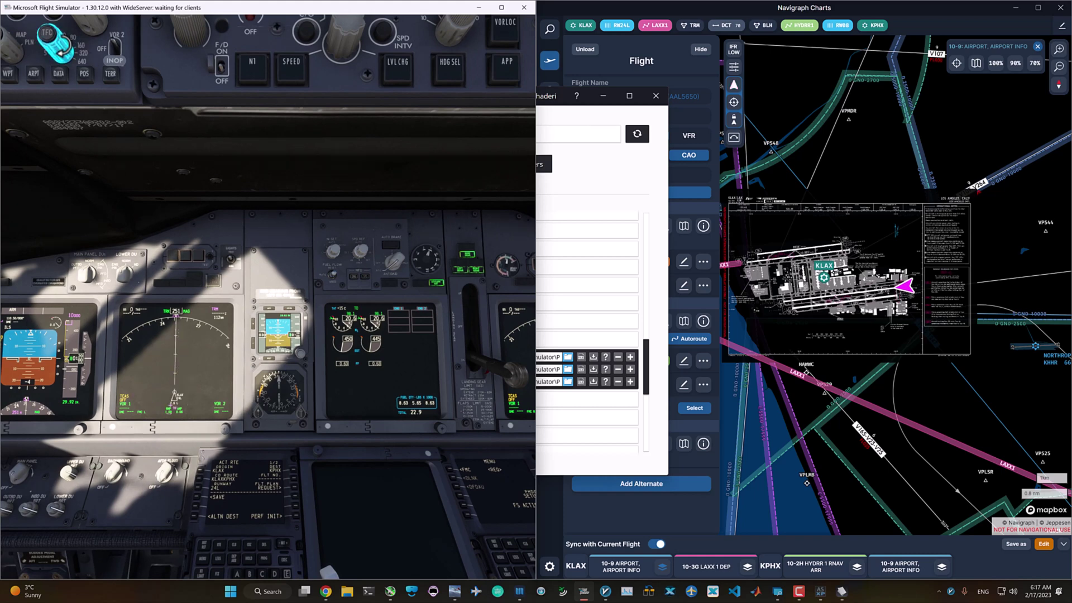
scroll(61, 50, down, 2)
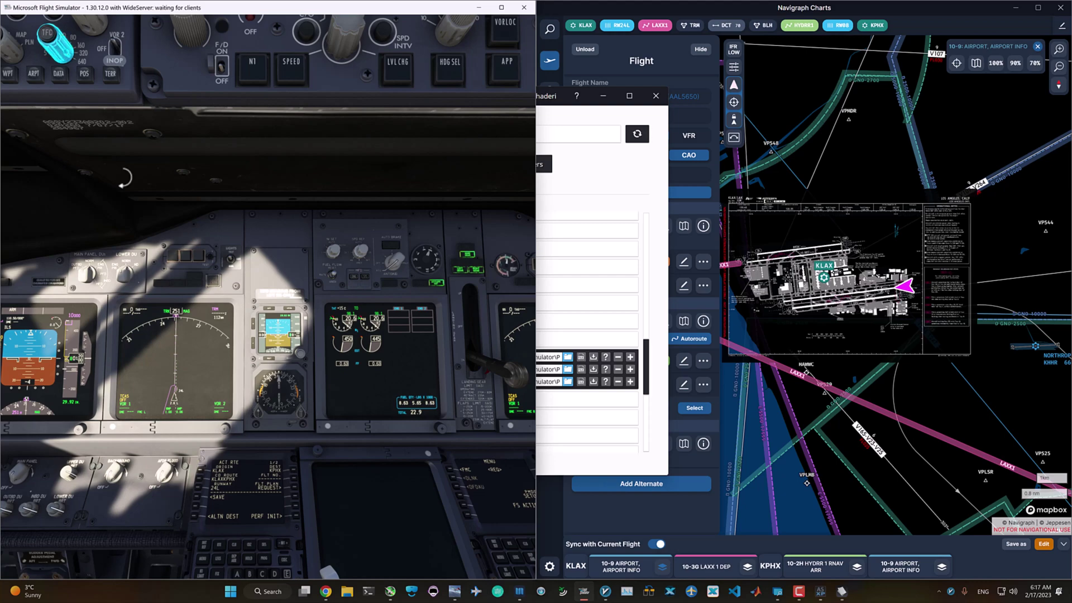
Select the KLAX departure LAXX1 with runway 24L and the MZB transition in the FMC, and execute the change.
key(alt+2)
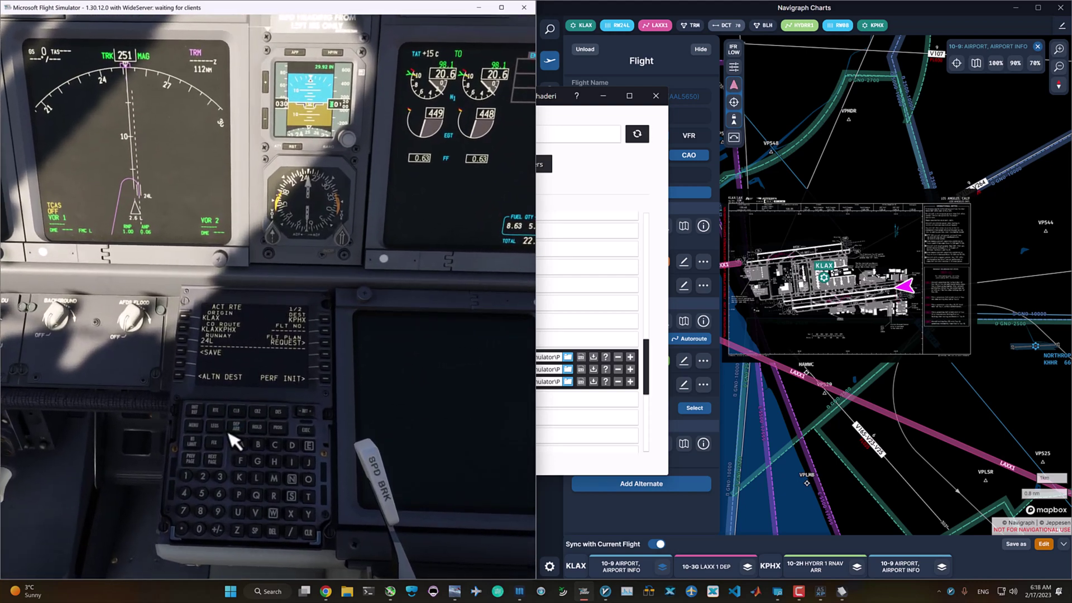
click(236, 426)
click(188, 319)
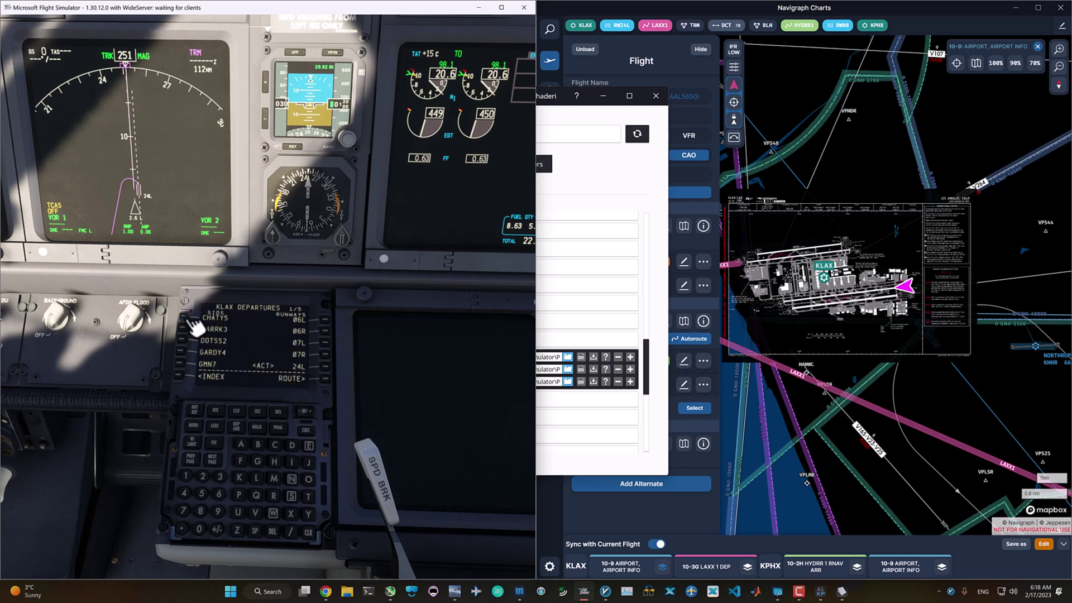
click(213, 459)
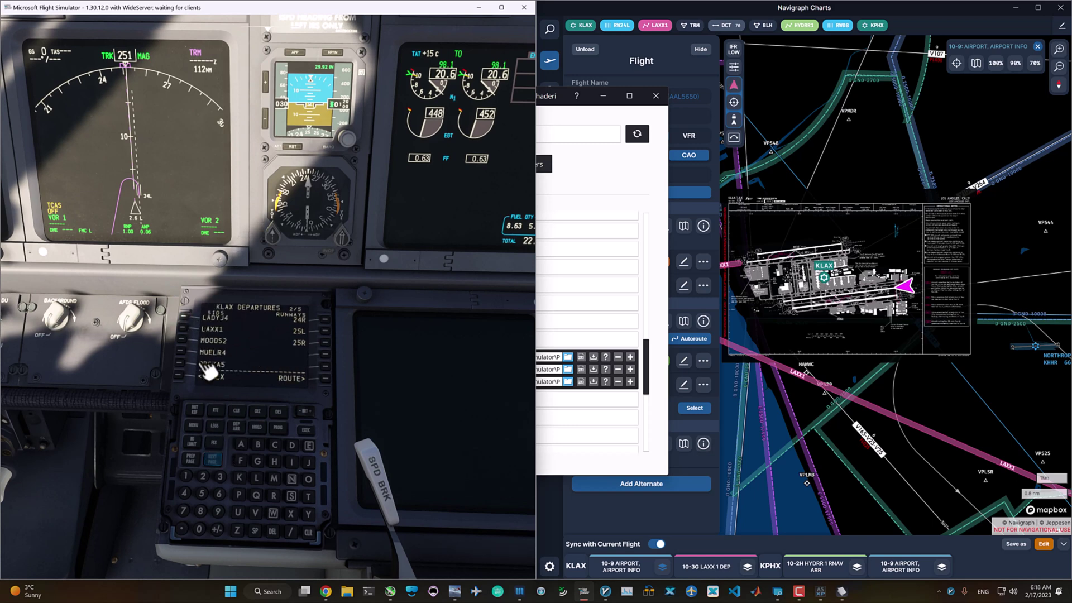
click(183, 330)
click(325, 366)
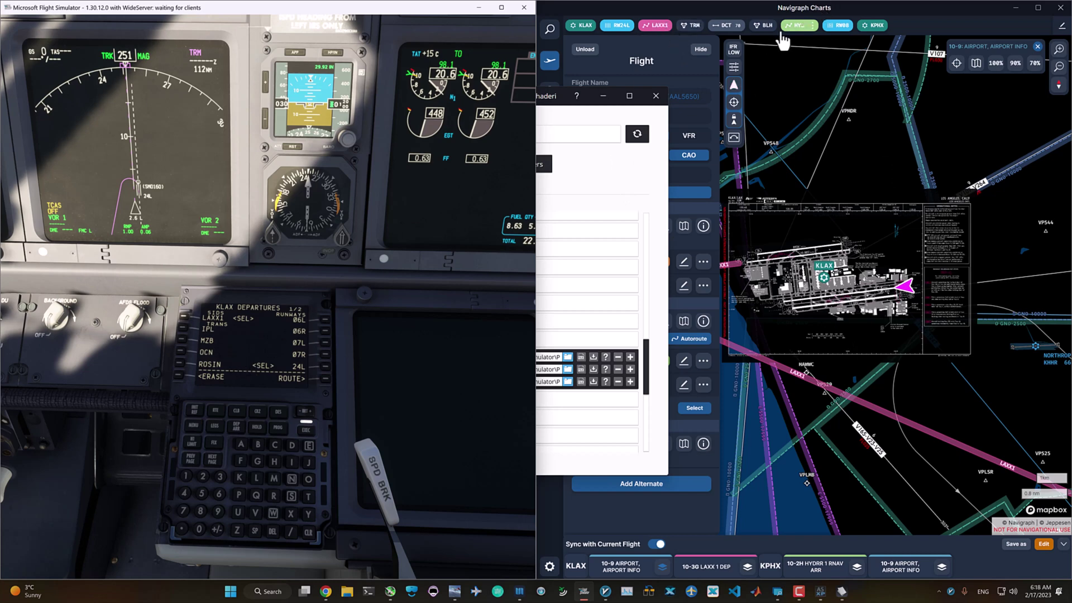
click(182, 339)
click(308, 431)
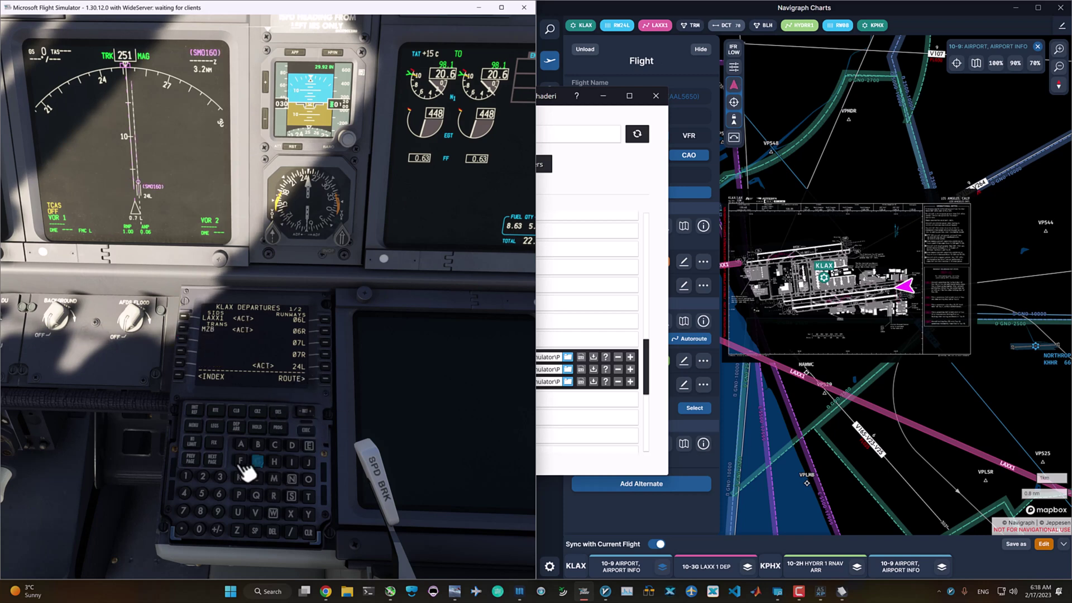
Close the route discontinuity after MZB on the FMC legs page by moving TRM up, and execute the change.
click(214, 425)
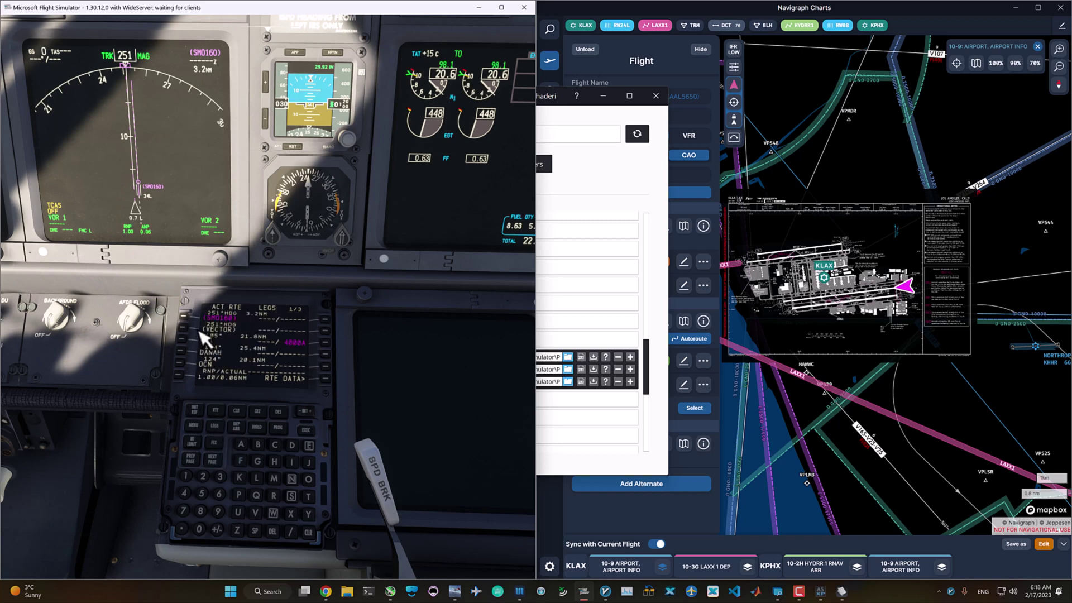
click(215, 460)
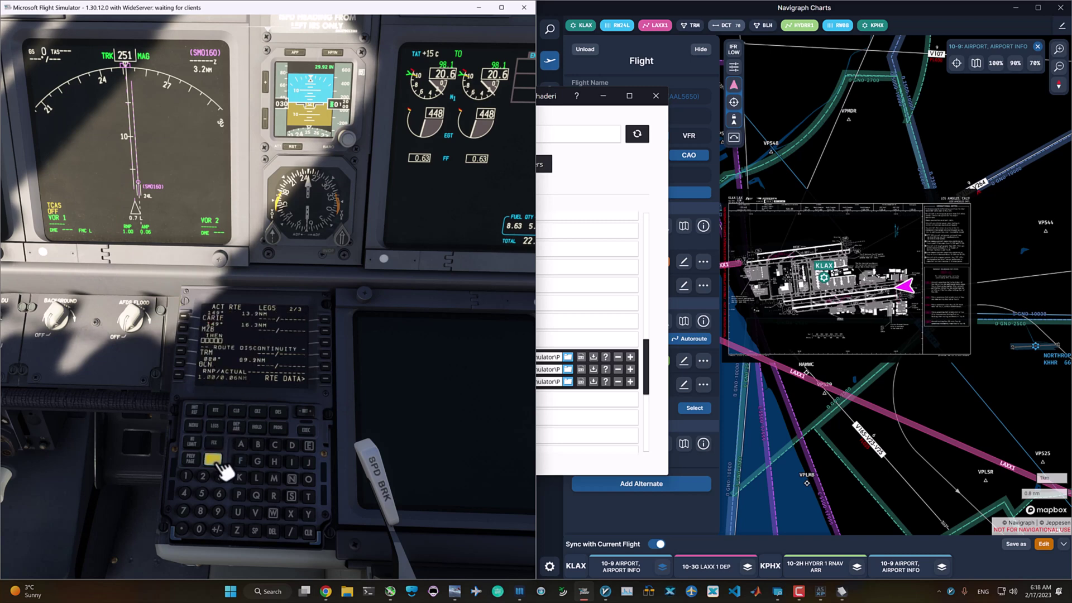
click(182, 351)
click(181, 340)
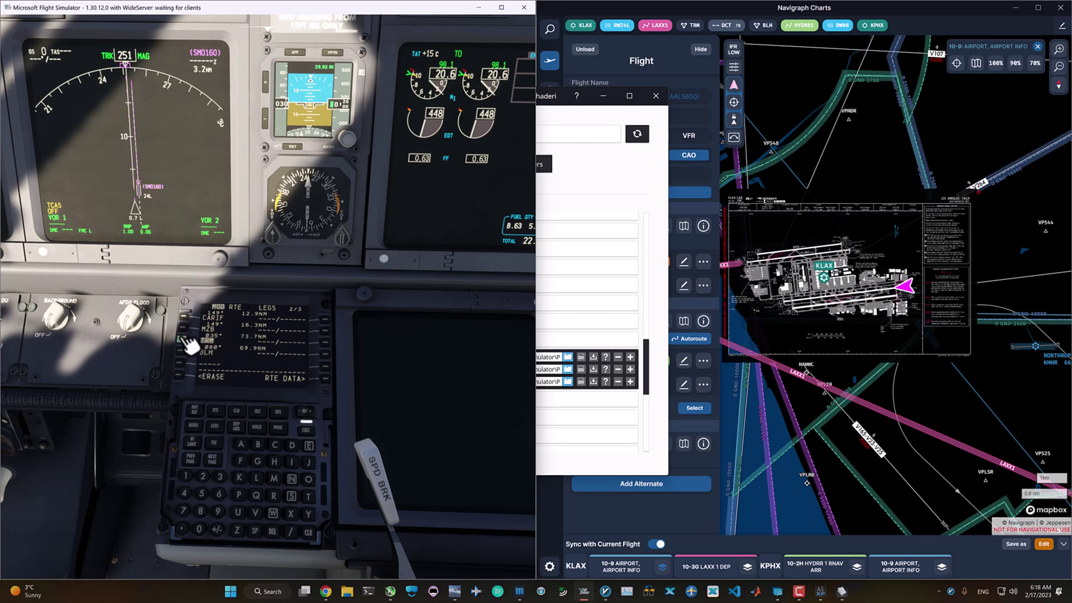
click(306, 430)
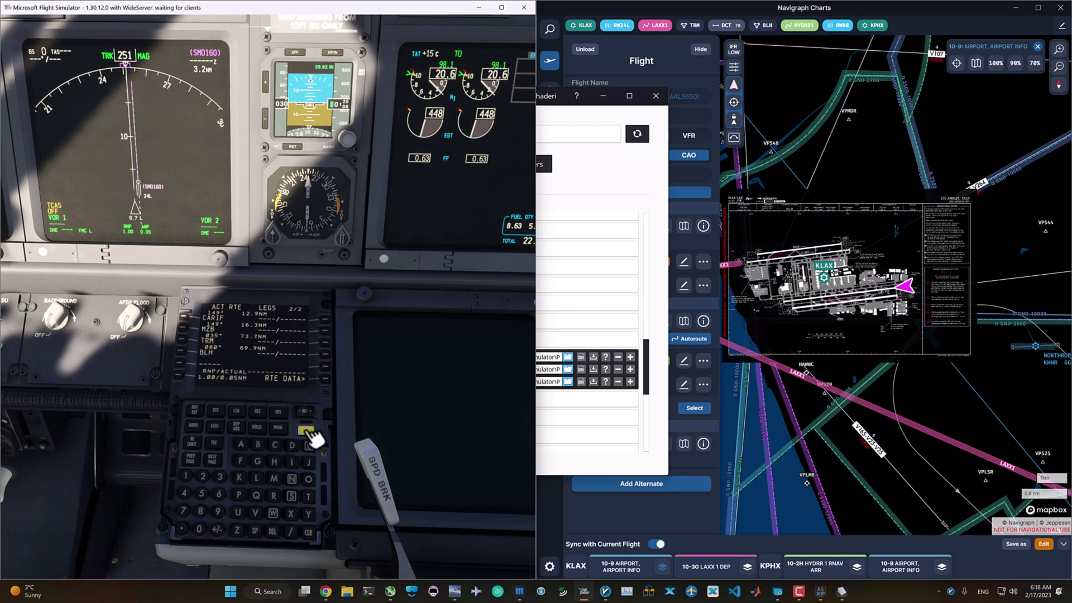
click(215, 460)
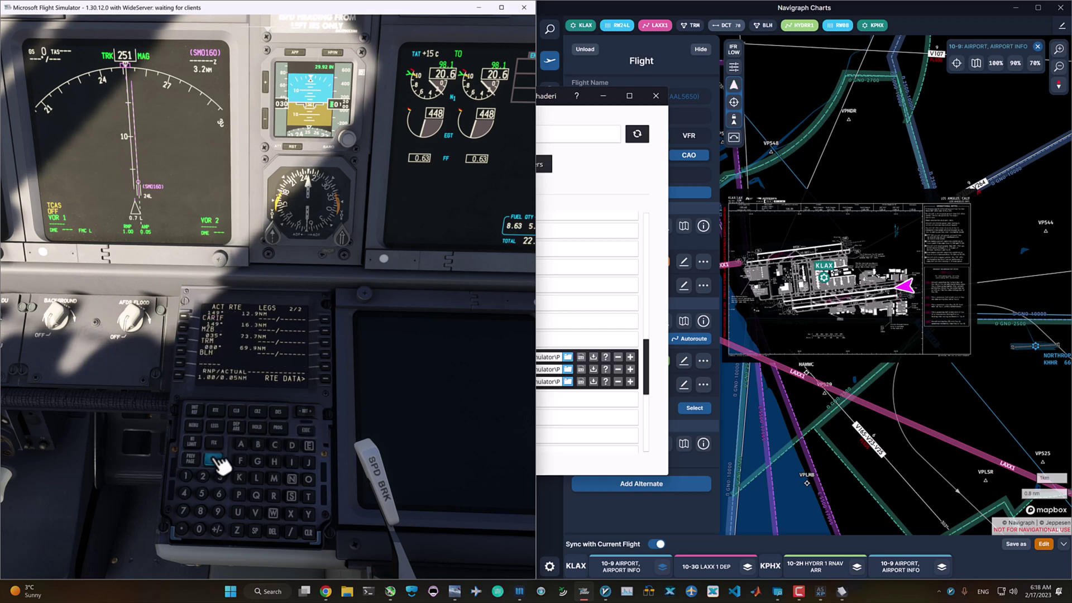
Select the HYDRR1.08 arrival for KPHX in the FMC and execute the change.
click(237, 426)
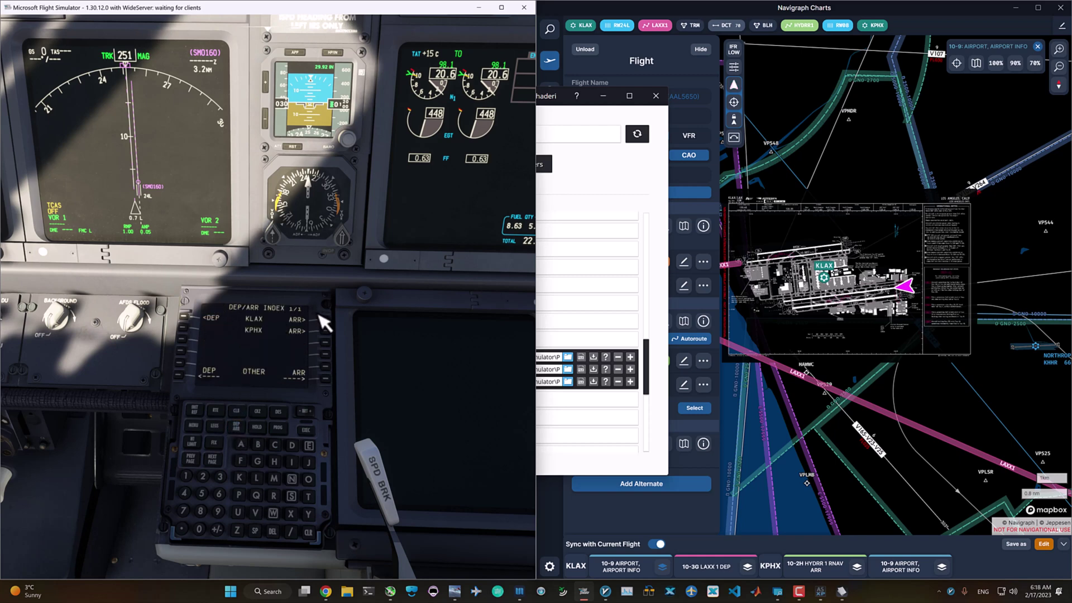
click(324, 332)
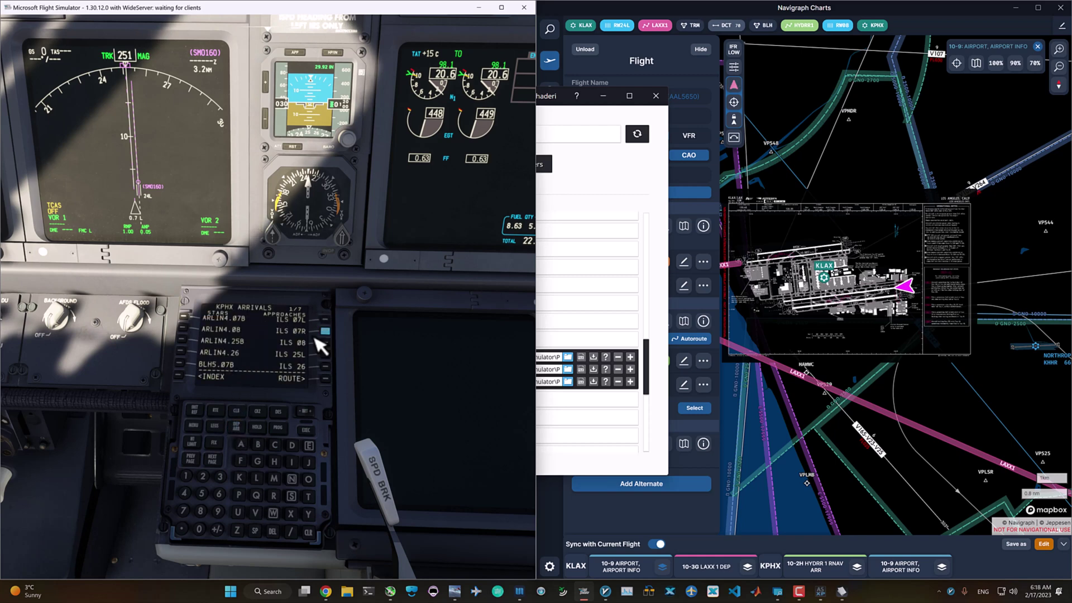
click(212, 459)
click(212, 459)
click(212, 459)
click(213, 459)
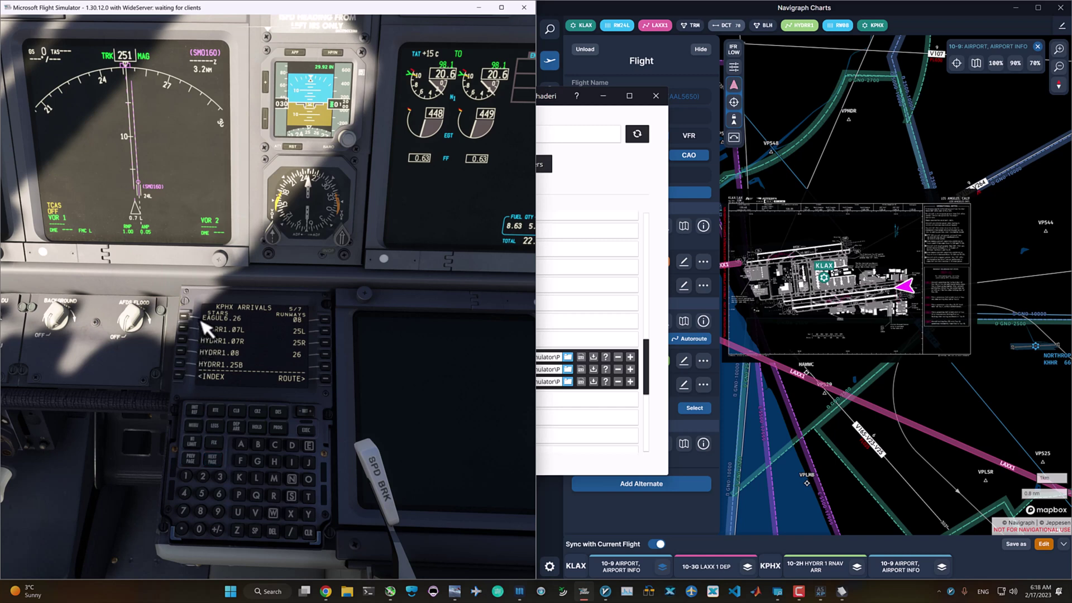
click(182, 352)
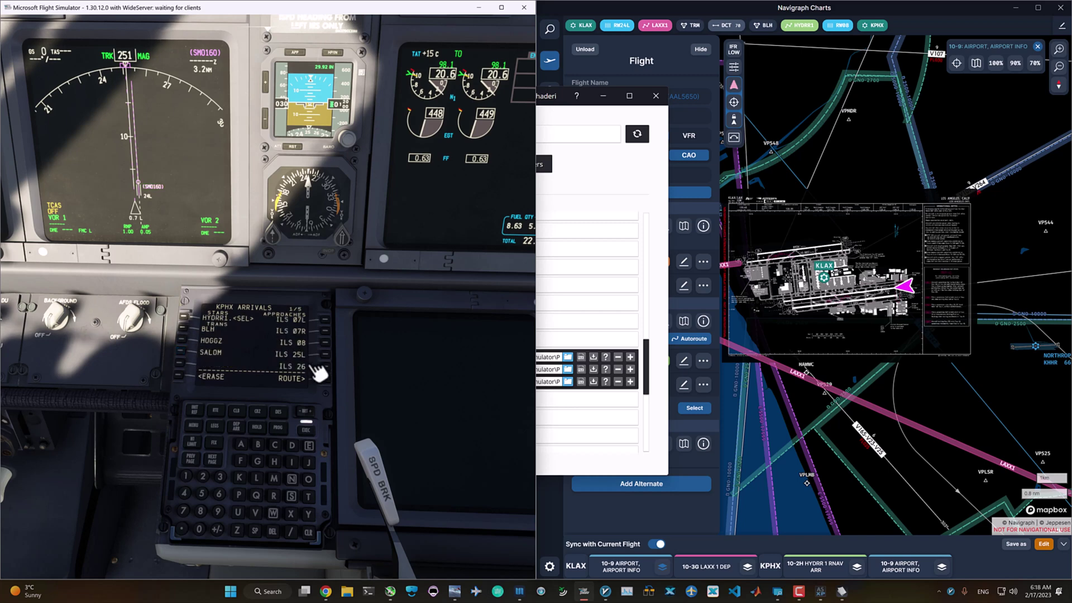
scroll(328, 363, down, 3)
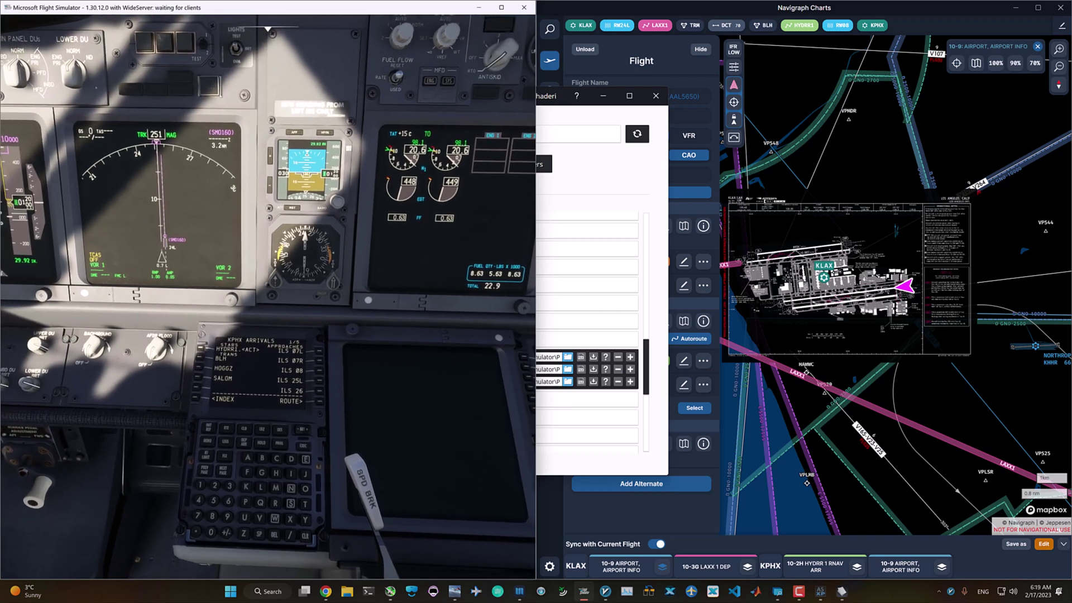
scroll(240, 346, down, 2)
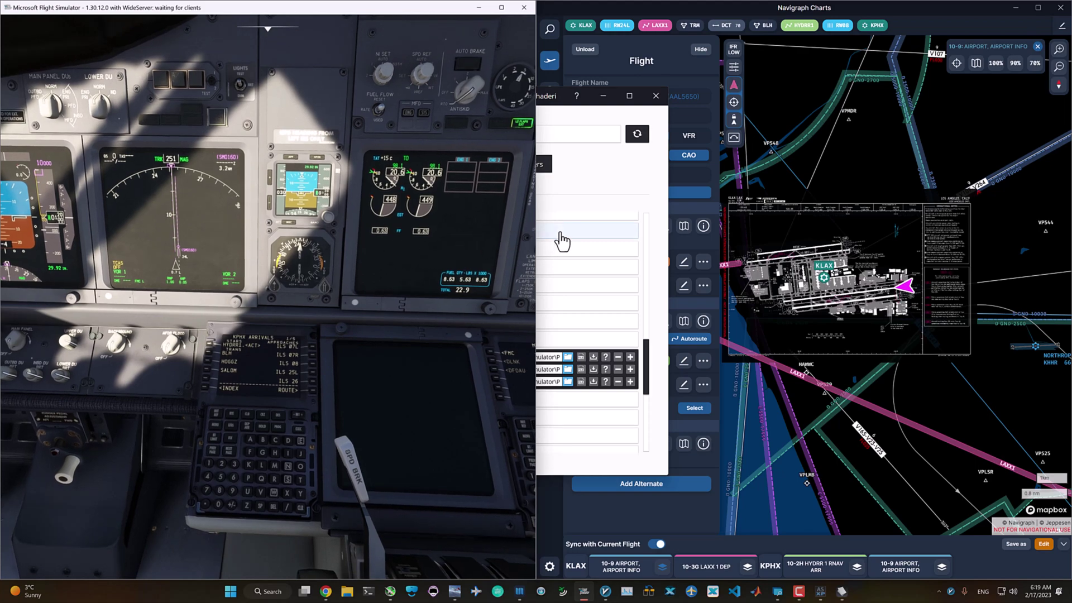
Bring SimBrief Downloader forward, move its window clear of the cockpit's navigation display and FMC, and return to the simulator.
click(658, 218)
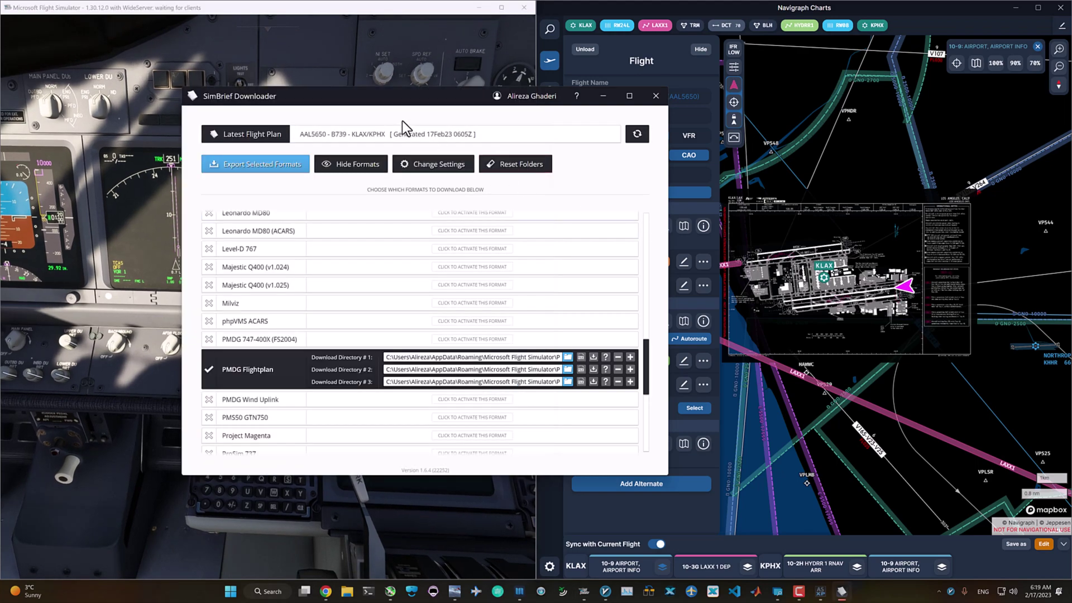
drag(383, 99, 647, 172)
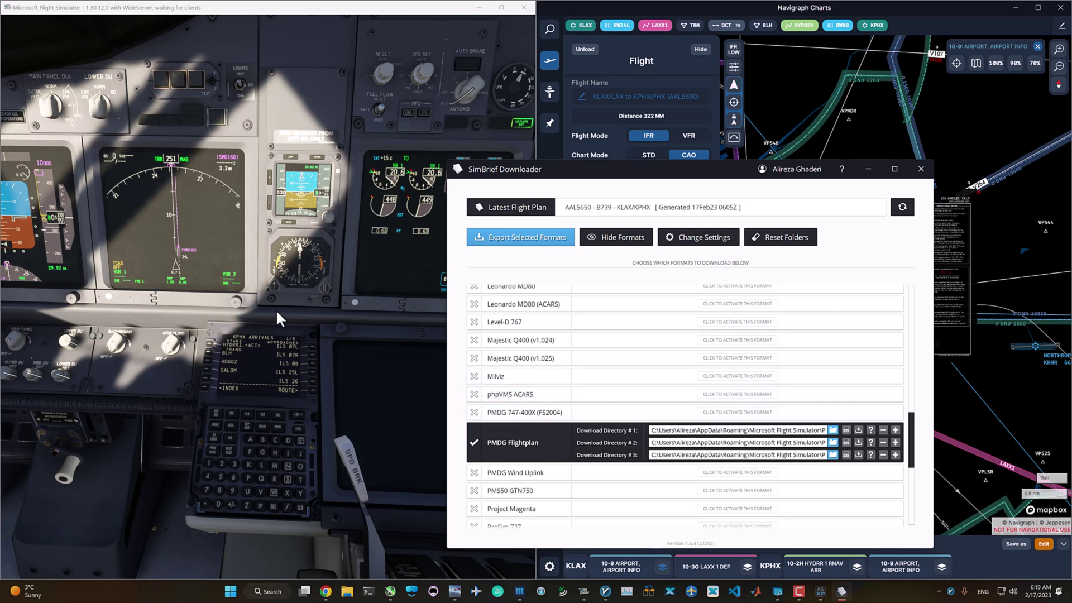
click(399, 123)
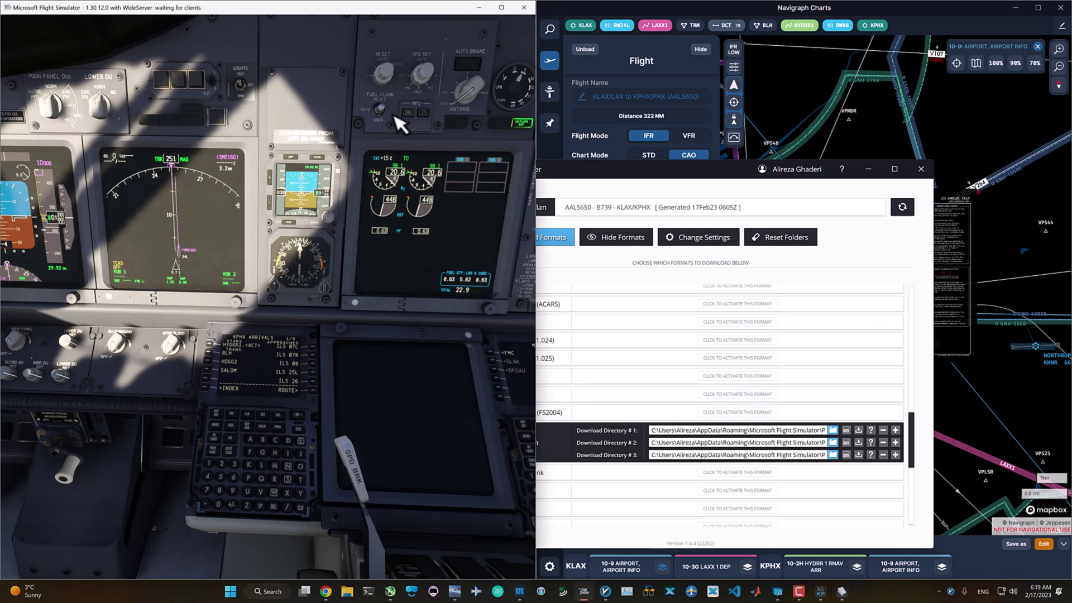
Switch the simulator camera to the external view of the aircraft, and bring SimBrief Downloader to the front.
mouse_move(234, 39)
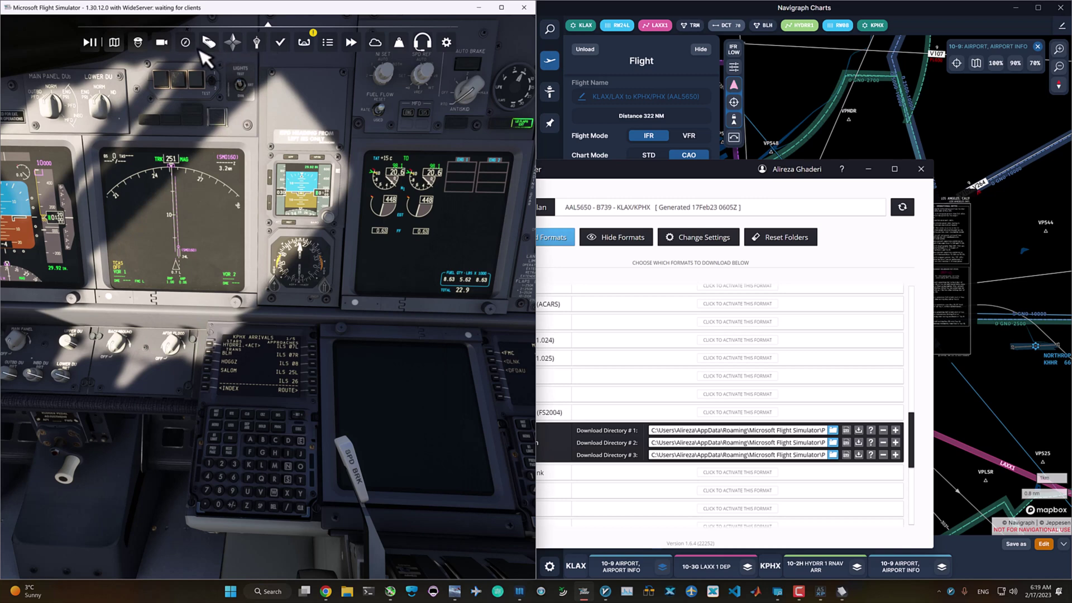
click(161, 42)
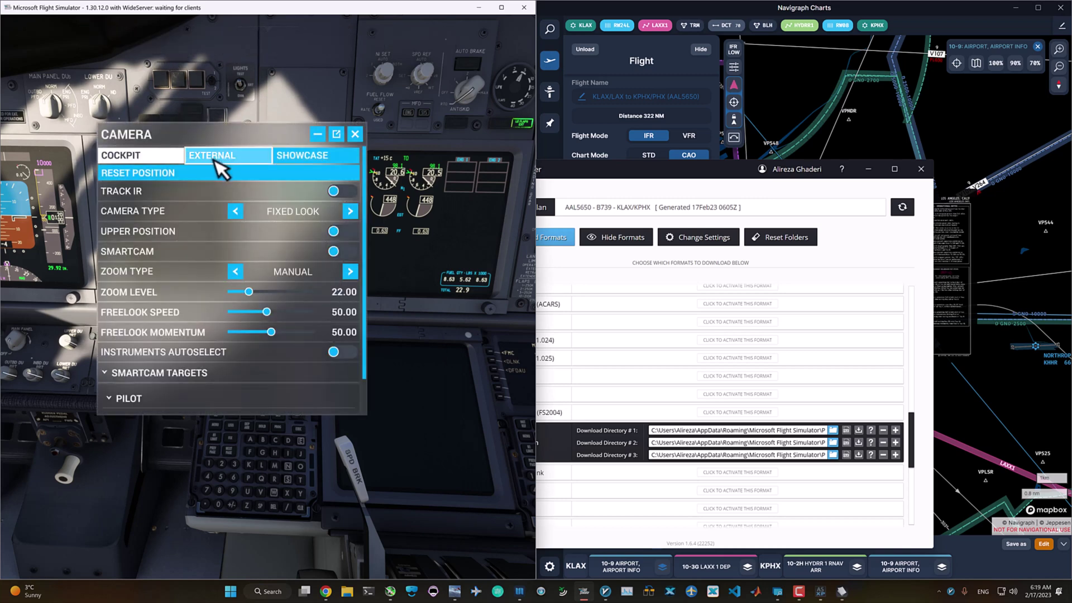
click(215, 160)
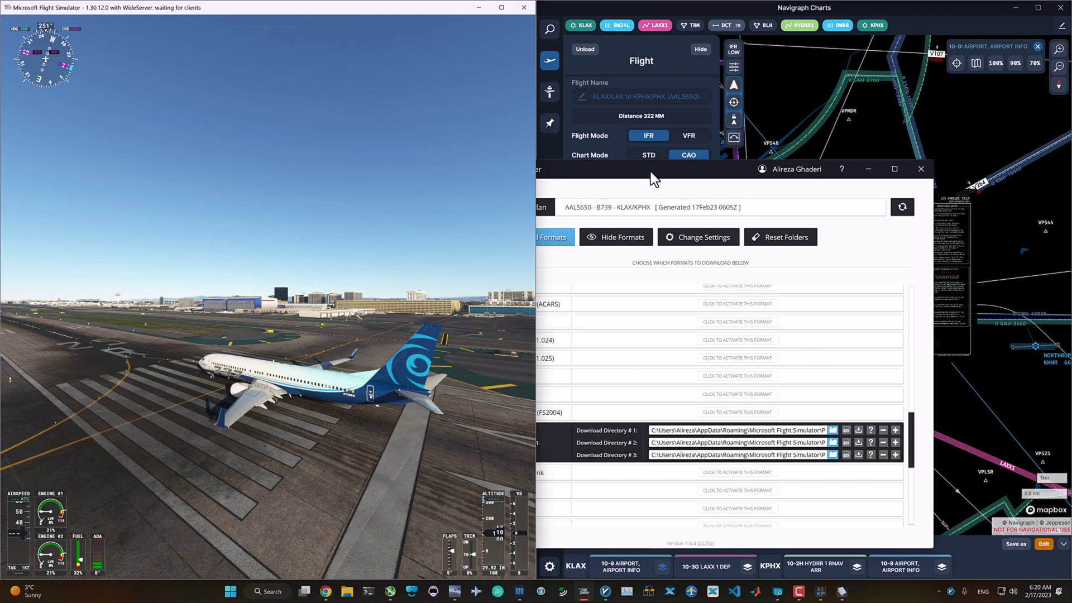
click(685, 169)
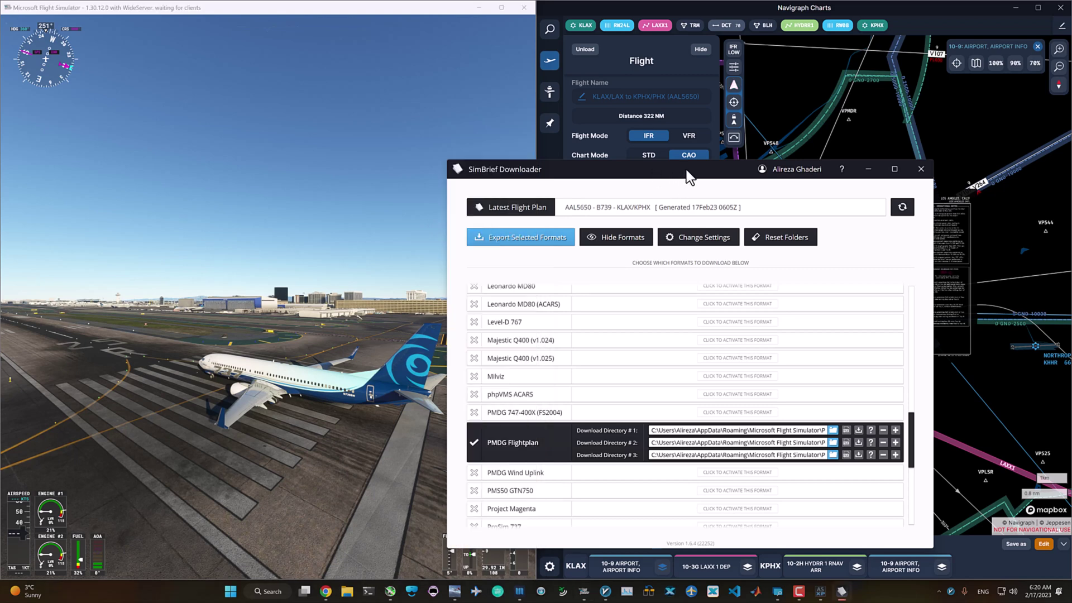